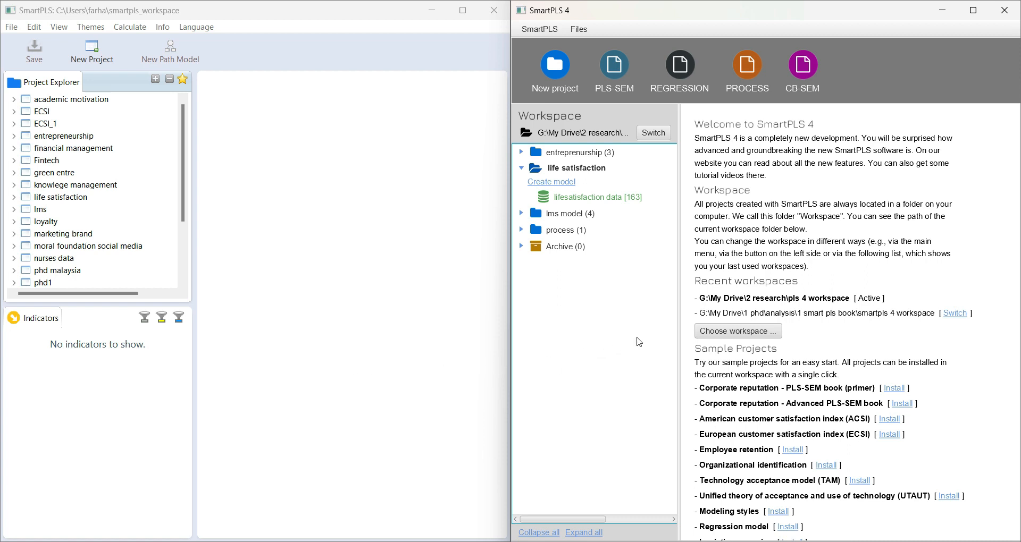
pyautogui.click(279, 274)
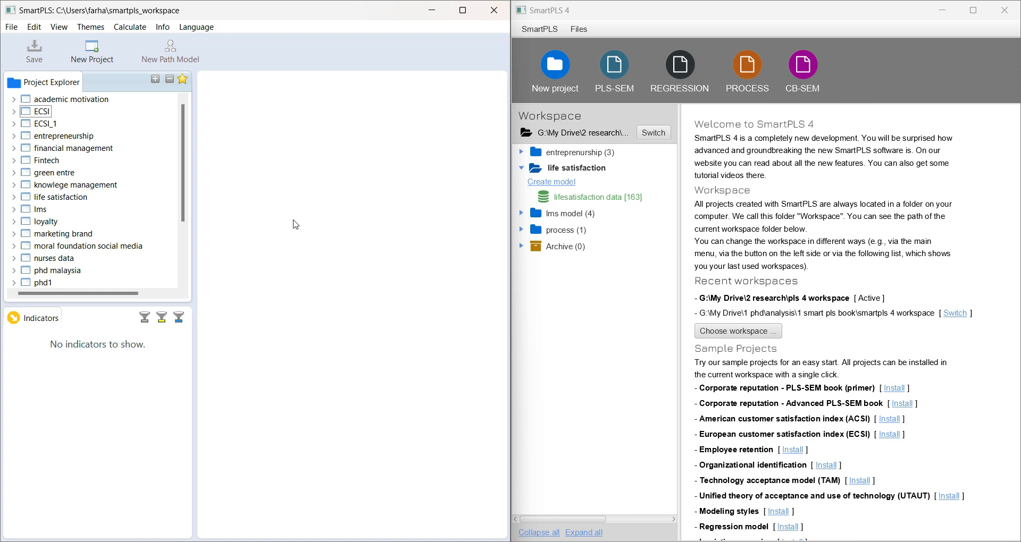
pyautogui.click(598, 373)
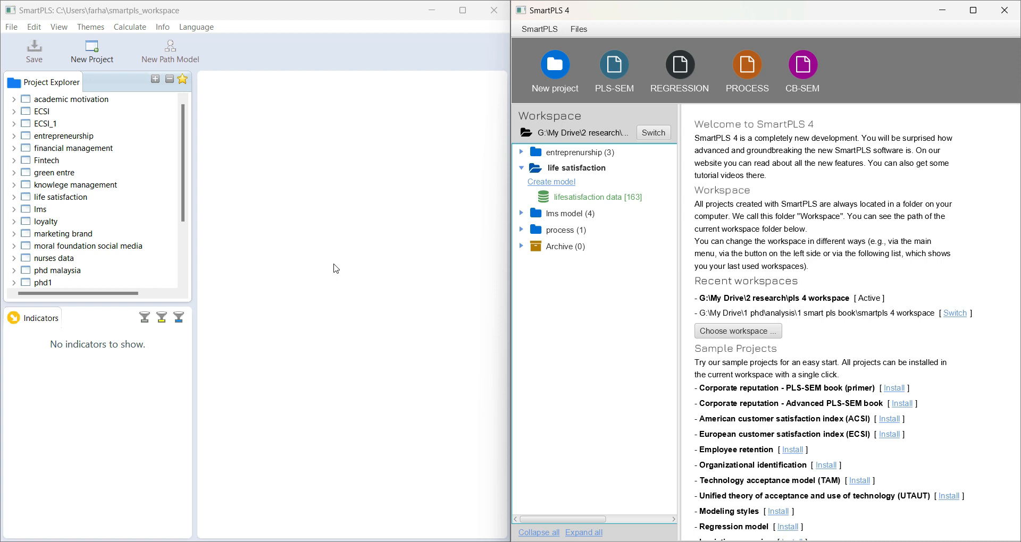
pyautogui.click(336, 269)
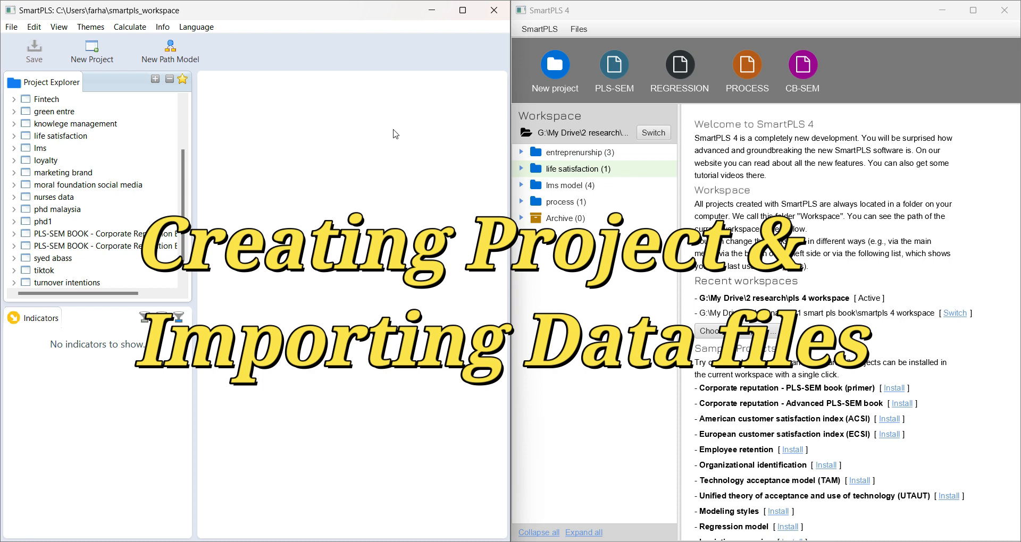
# Create a new project named demo1 in the older SmartPLS window
pyautogui.click(94, 51)
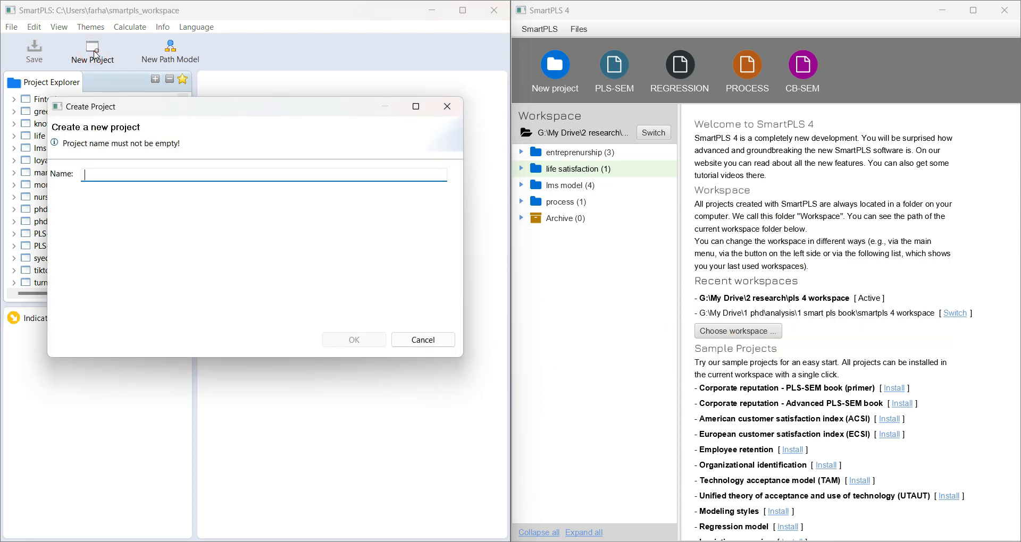
pyautogui.write('demo1')
pyautogui.click(365, 341)
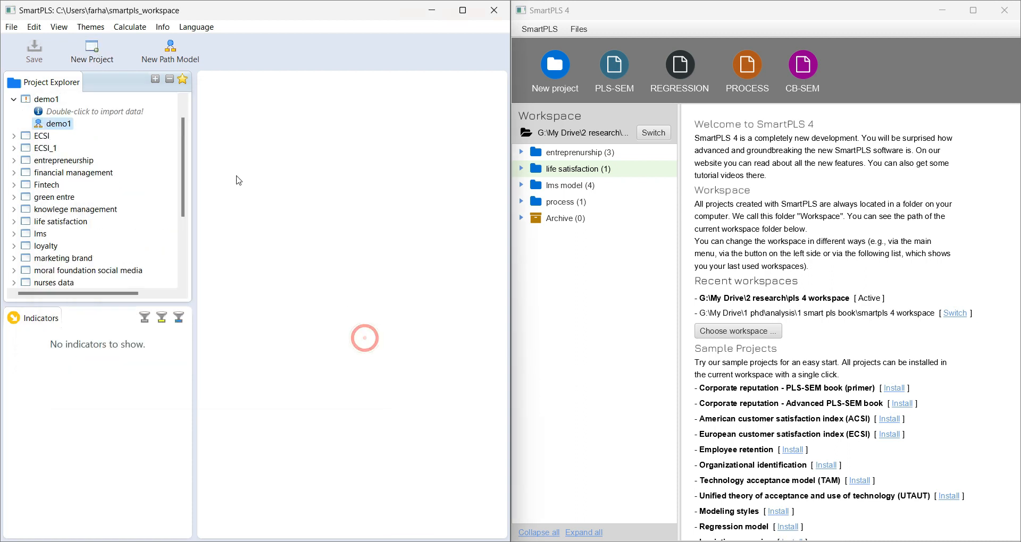
pyautogui.click(11, 26)
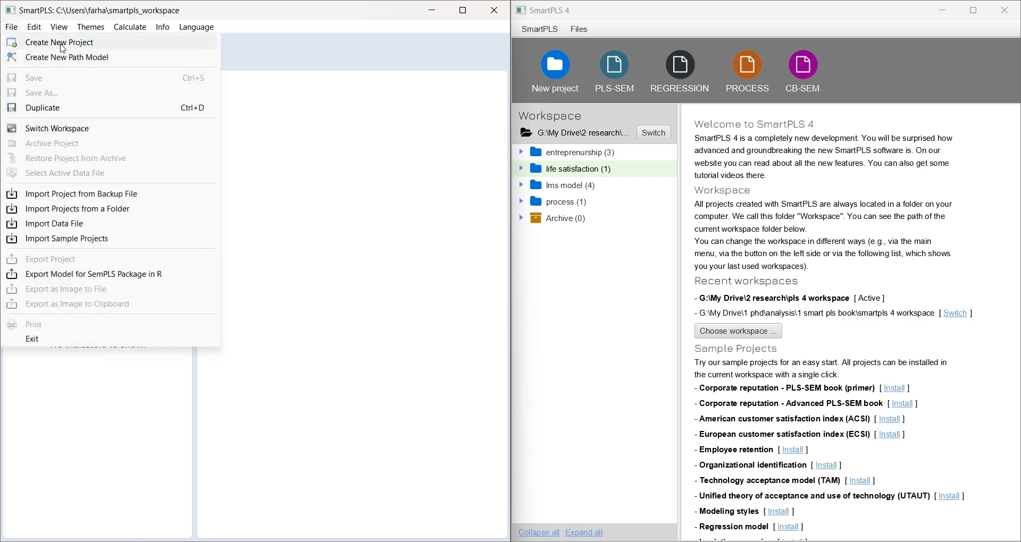
pyautogui.click(306, 172)
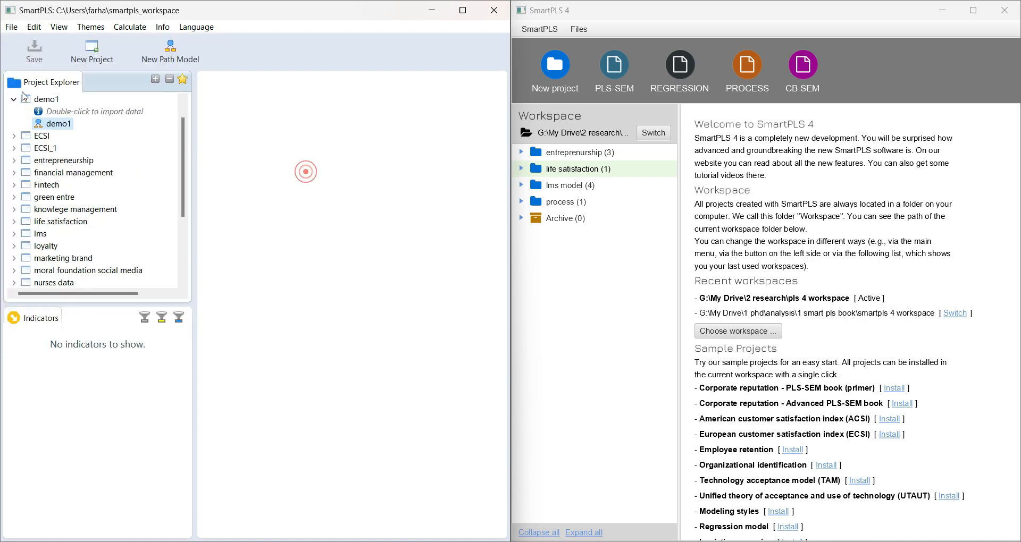
# Import lifesatisfaction data.csv into the demo1 project, keeping the name lifesatisfaction data
pyautogui.doubleClick(67, 113)
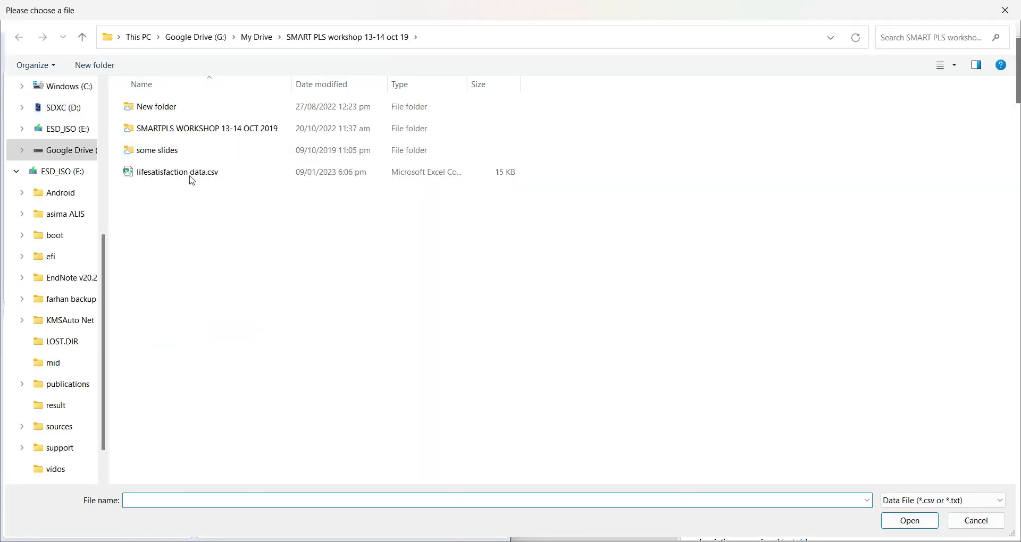
pyautogui.click(159, 176)
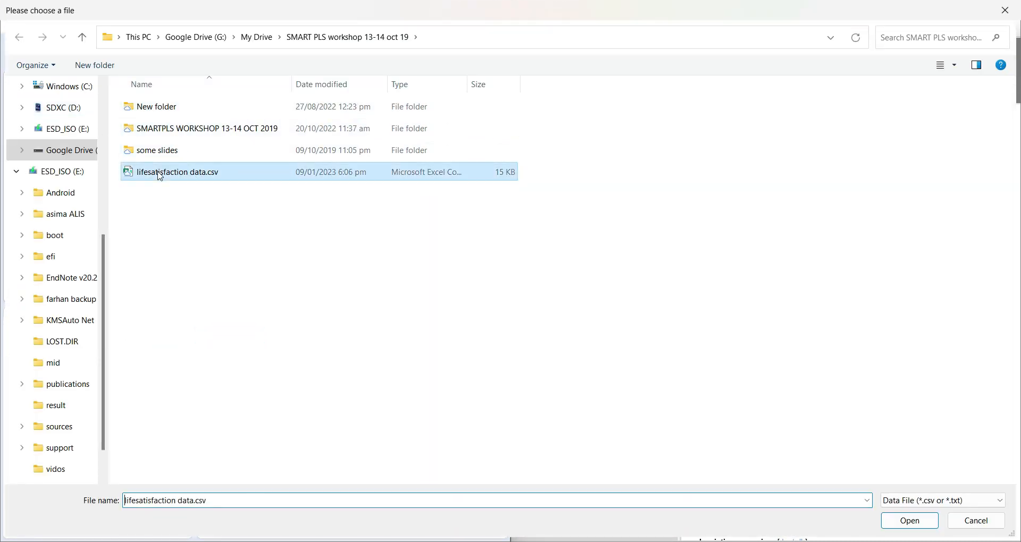
pyautogui.click(909, 520)
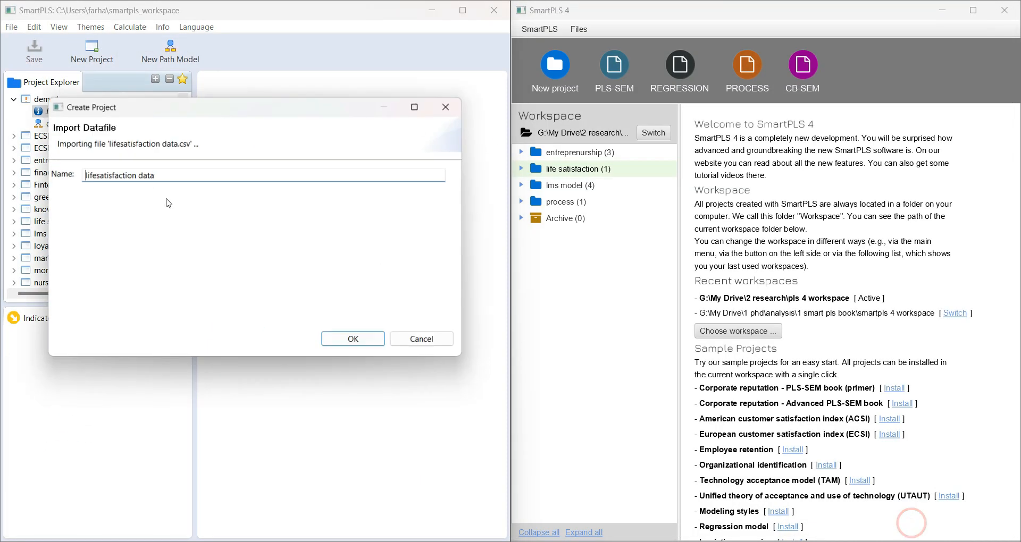
pyautogui.click(339, 339)
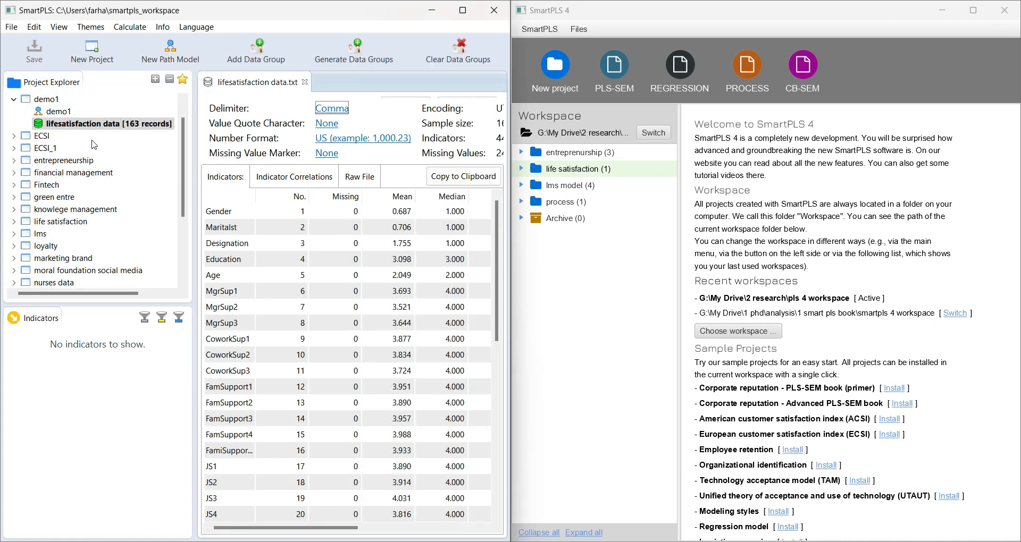
# Examine the imported data's raw file, indicator correlations and indicator statistics, including the min, max and standard deviation columns
pyautogui.click(369, 178)
pyautogui.click(272, 177)
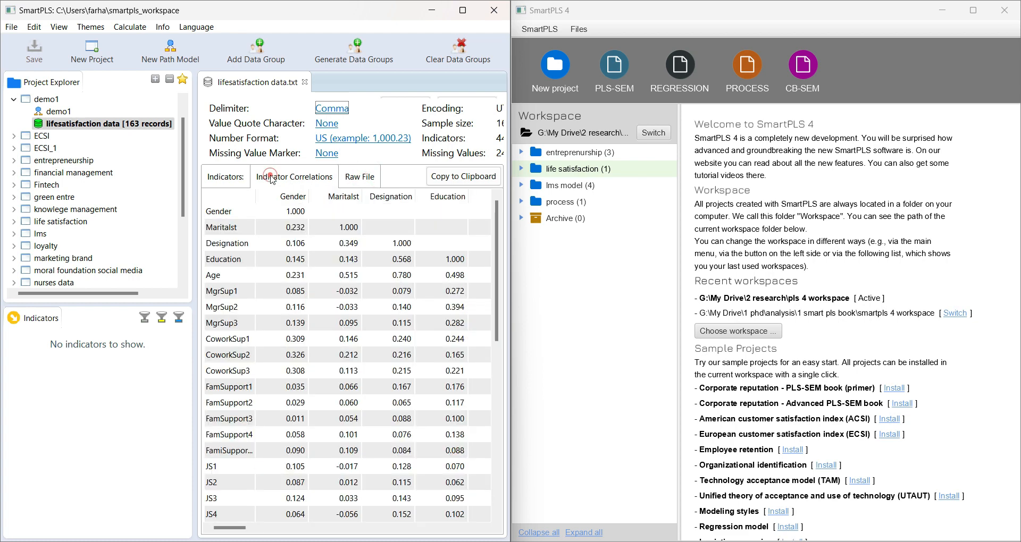
pyautogui.click(229, 178)
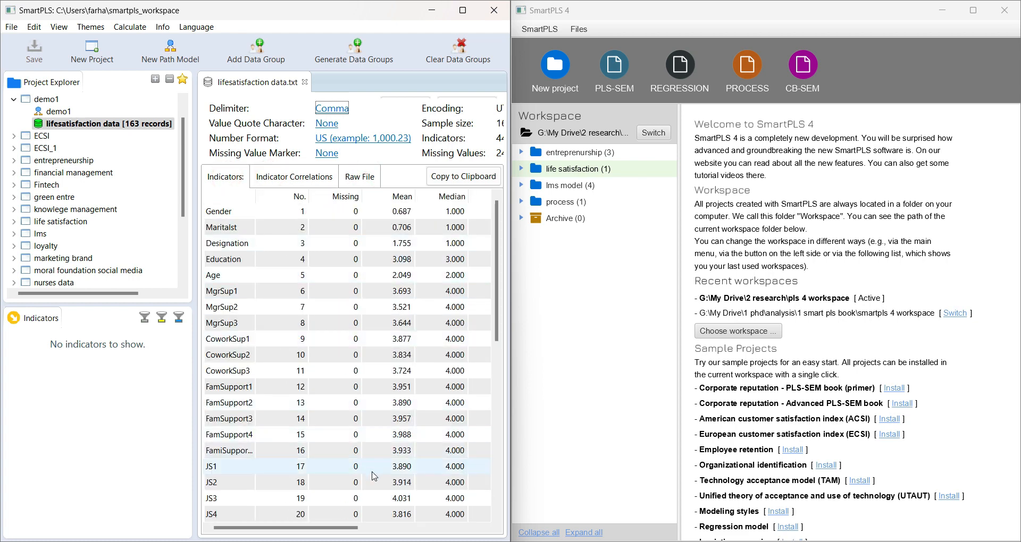
pyautogui.hscroll(3, 330, 528)
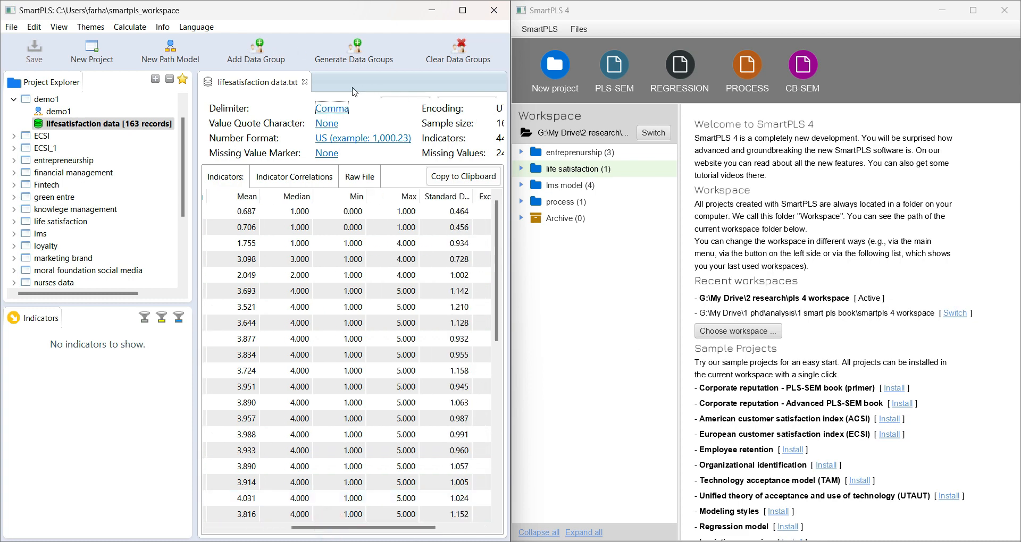
# Switch to SmartPLS 4 and create a new project named demo
pyautogui.click(555, 76)
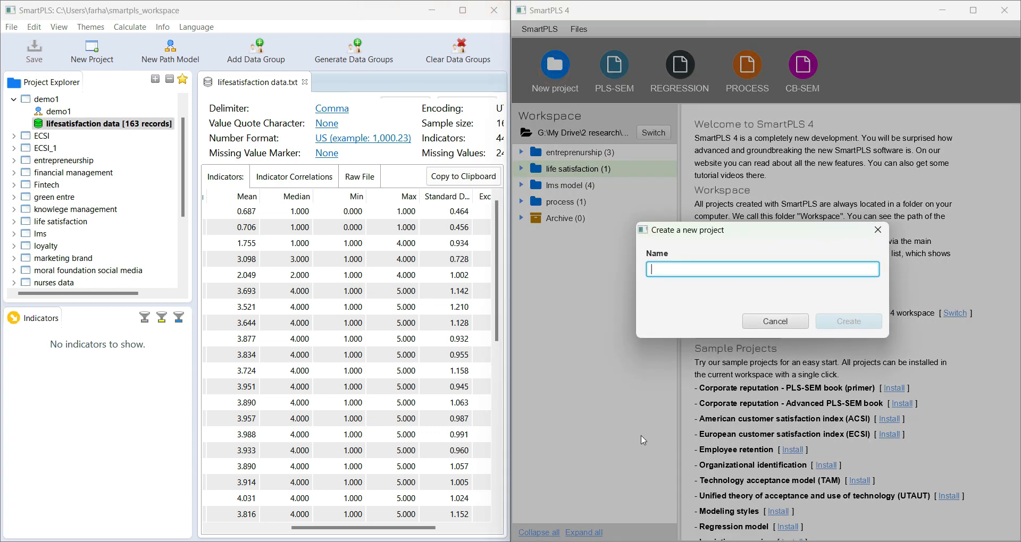
pyautogui.write('demo')
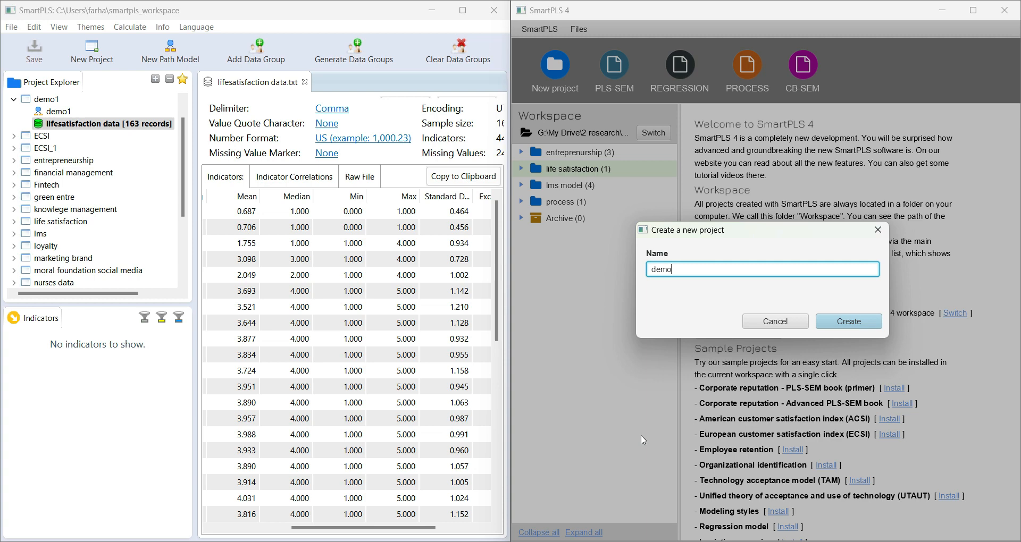
pyautogui.click(851, 322)
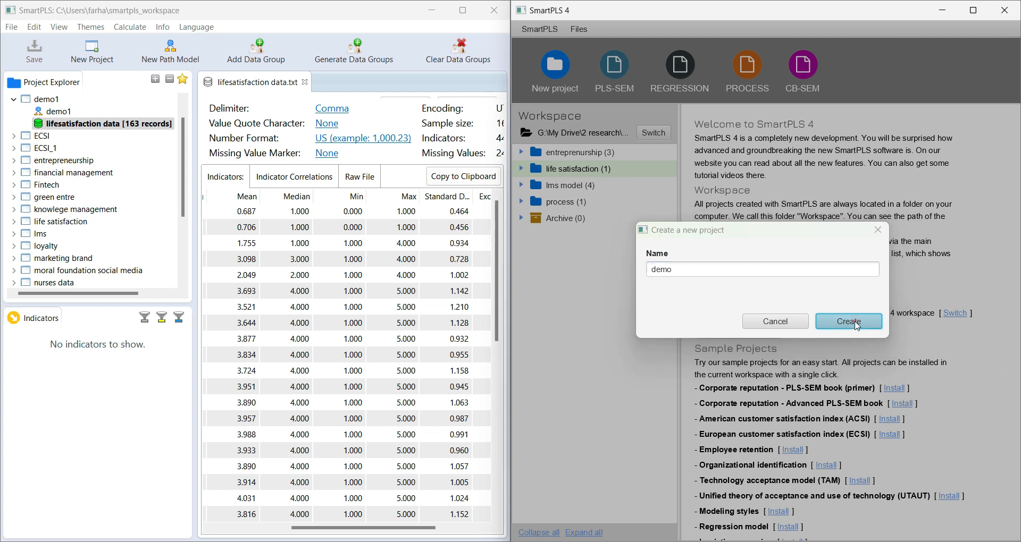
pyautogui.click(576, 31)
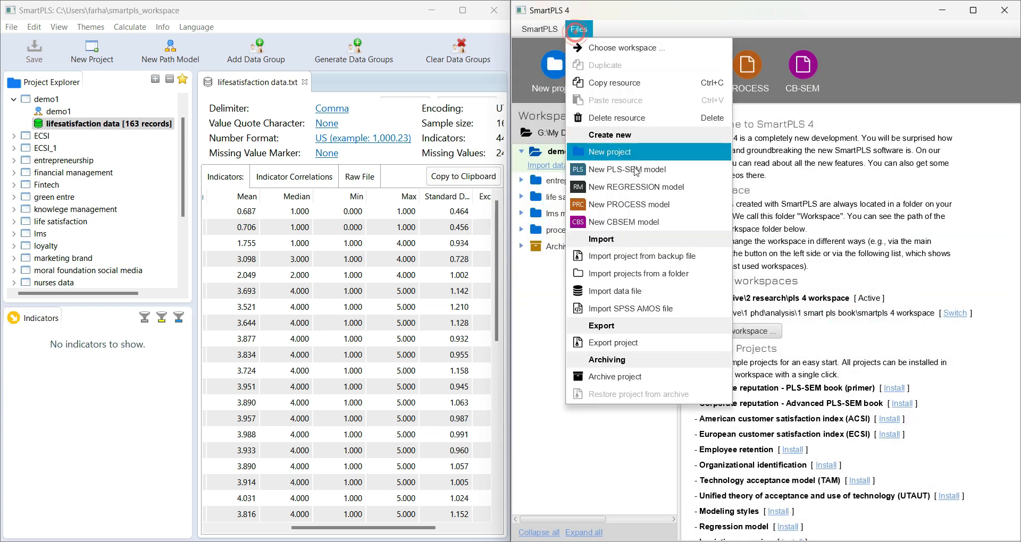
pyautogui.click(545, 321)
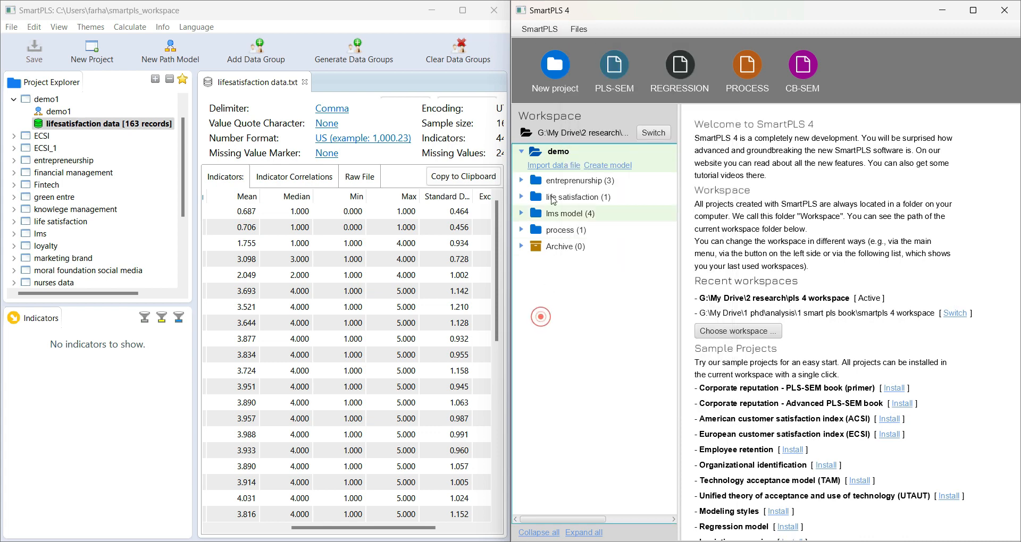
# Choose lifesatisfaction data.csv as the data file to import into the demo project
pyautogui.click(555, 166)
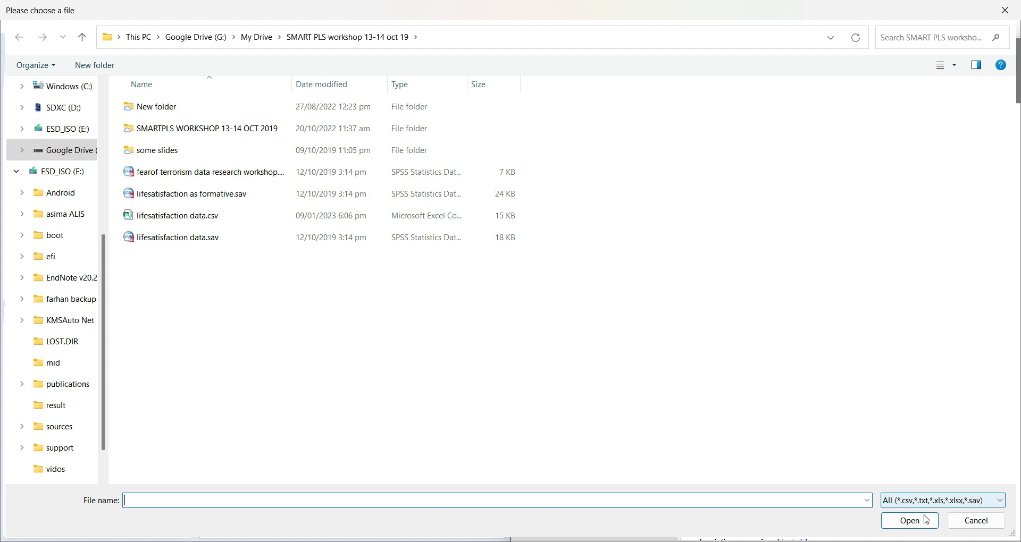
pyautogui.click(155, 223)
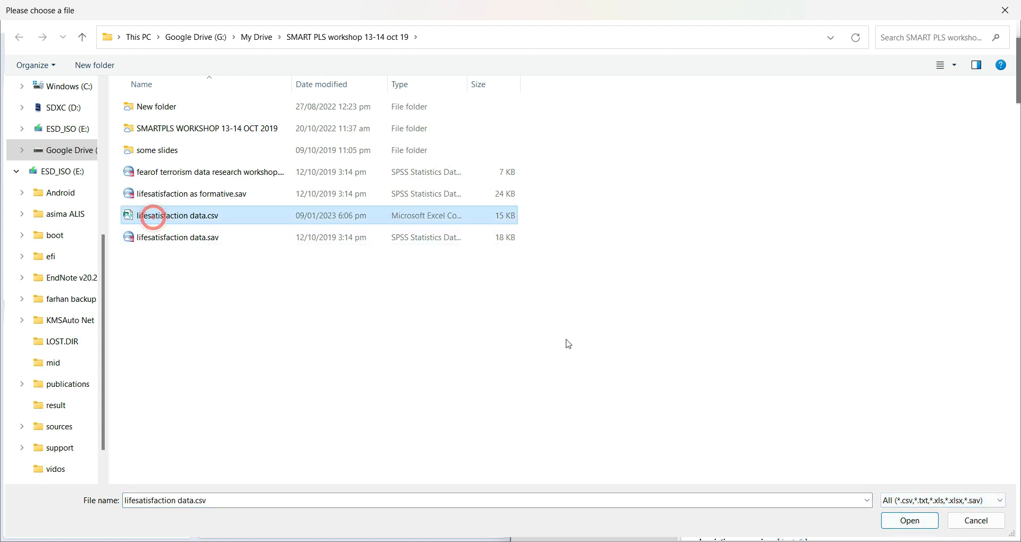
pyautogui.click(922, 528)
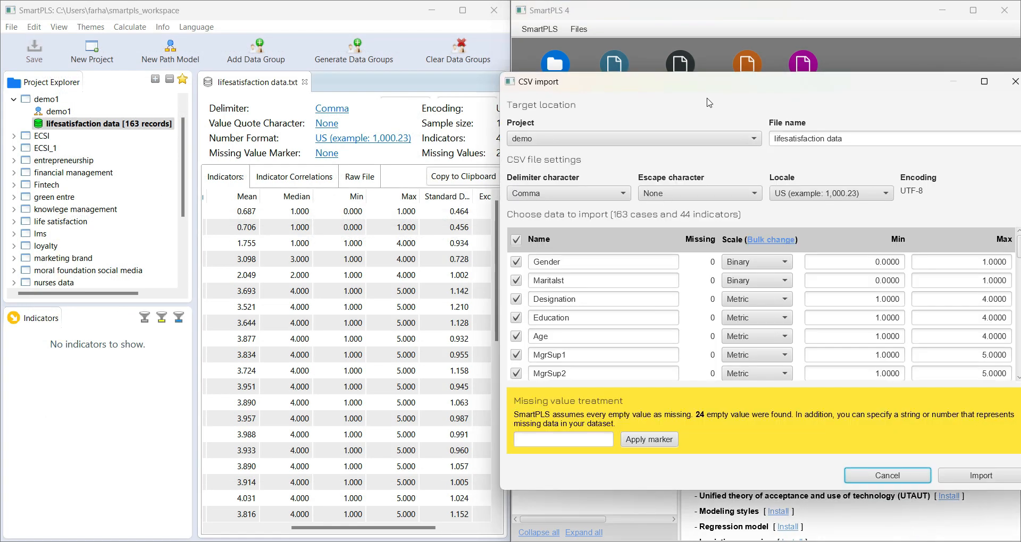
# Set the scale of the Designation indicator to Ordinal in the CSV import settings
pyautogui.moveTo(727, 86); pyautogui.dragTo(355, 53)
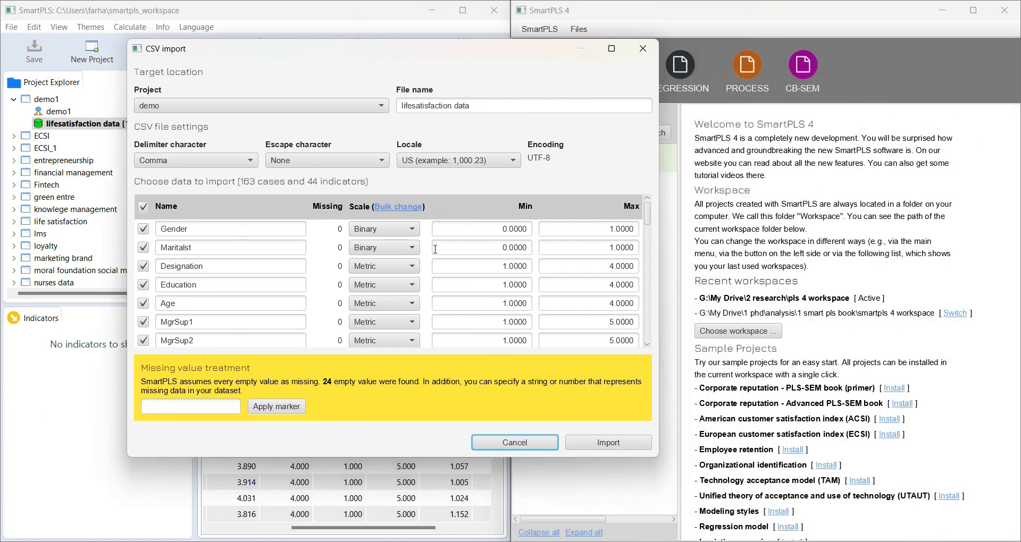
pyautogui.scroll(-2, 425, 249)
pyautogui.scroll(2, 380, 258)
pyautogui.click(410, 272)
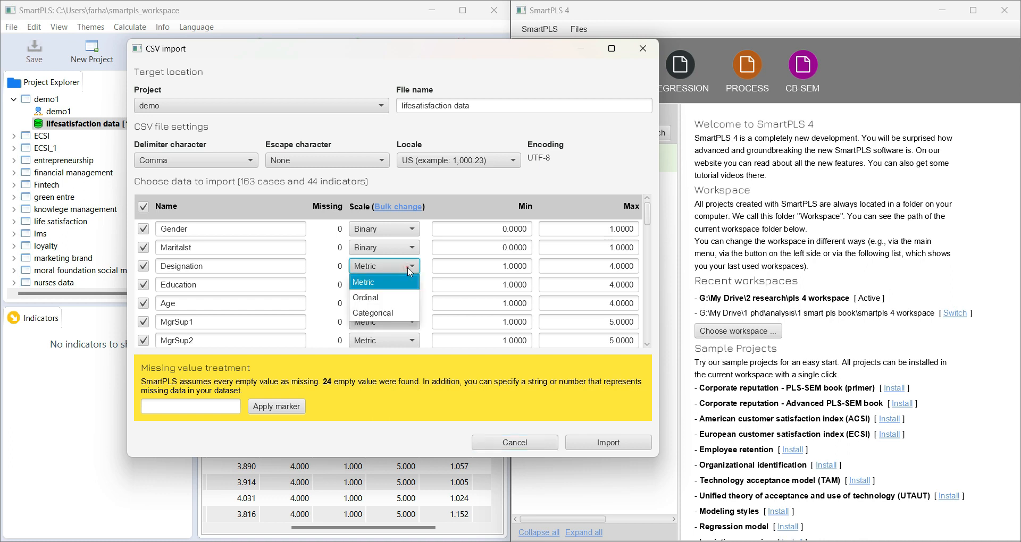
pyautogui.click(386, 299)
# Check the scales and missing values of the remaining indicators and import the data into the demo project
pyautogui.scroll(-2, 399, 291)
pyautogui.scroll(-6, 398, 291)
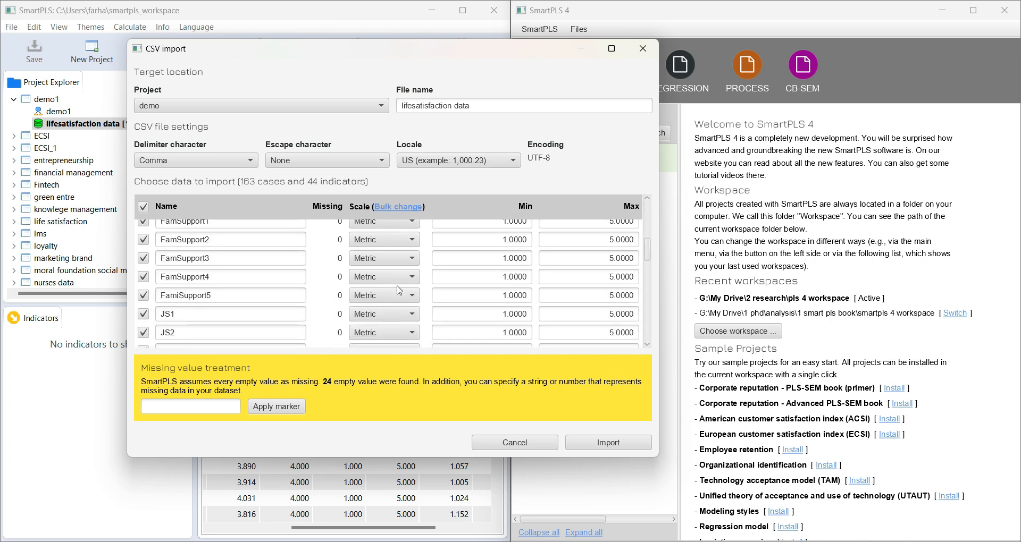
pyautogui.scroll(-6, 399, 290)
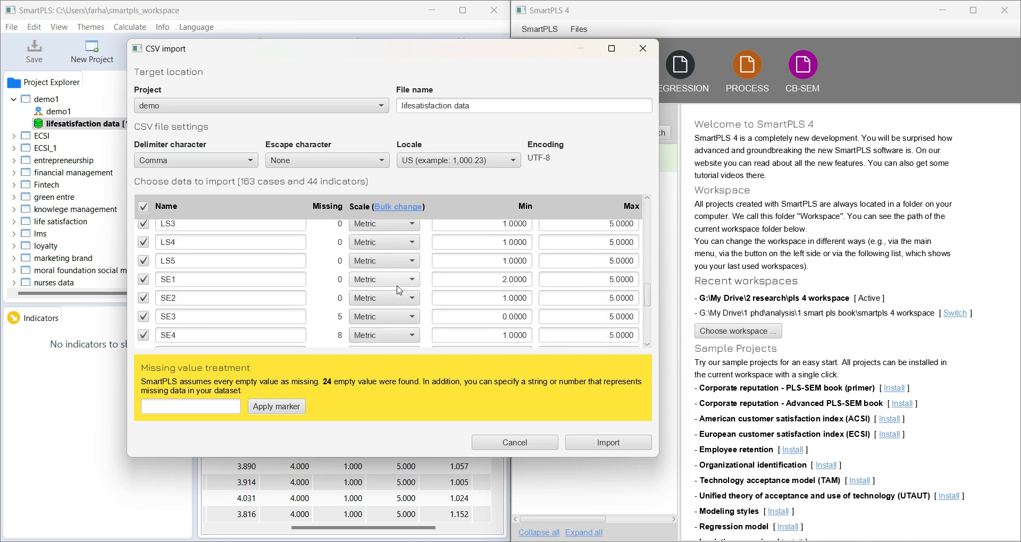
pyautogui.scroll(-3, 399, 290)
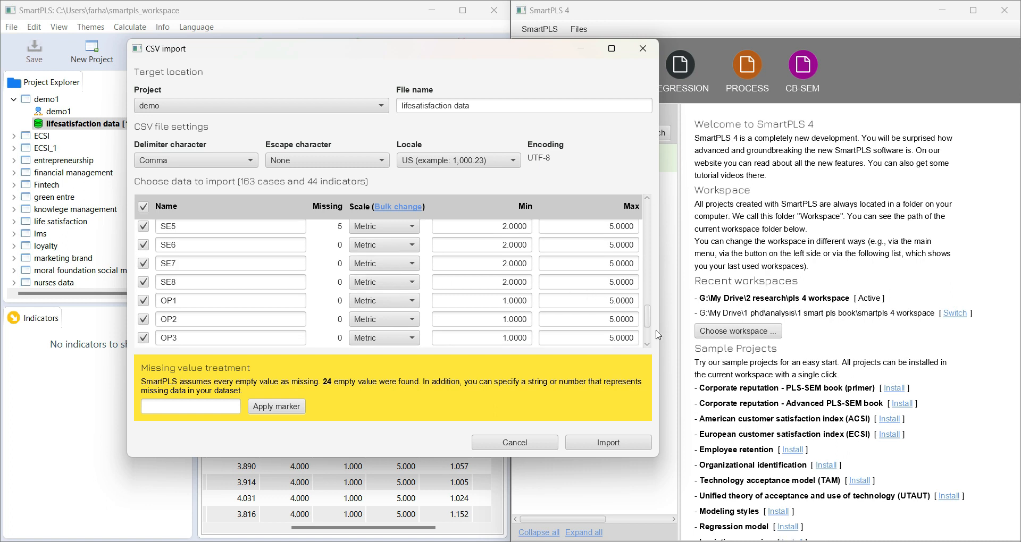
pyautogui.moveTo(647, 317); pyautogui.dragTo(654, 210)
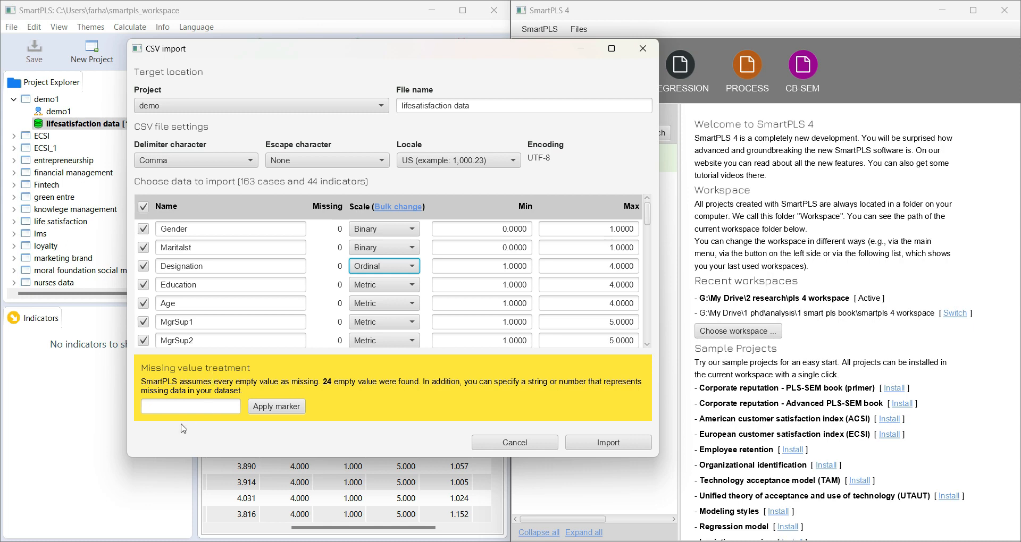
pyautogui.click(609, 443)
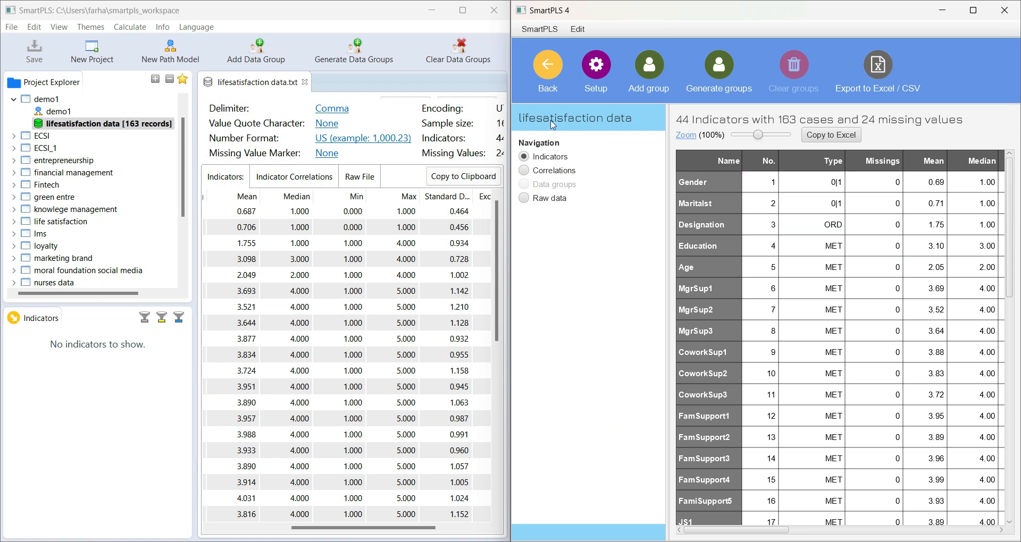
# Examine the correlations and raw data of the lifesatisfaction data set in SmartPLS 4
pyautogui.click(524, 171)
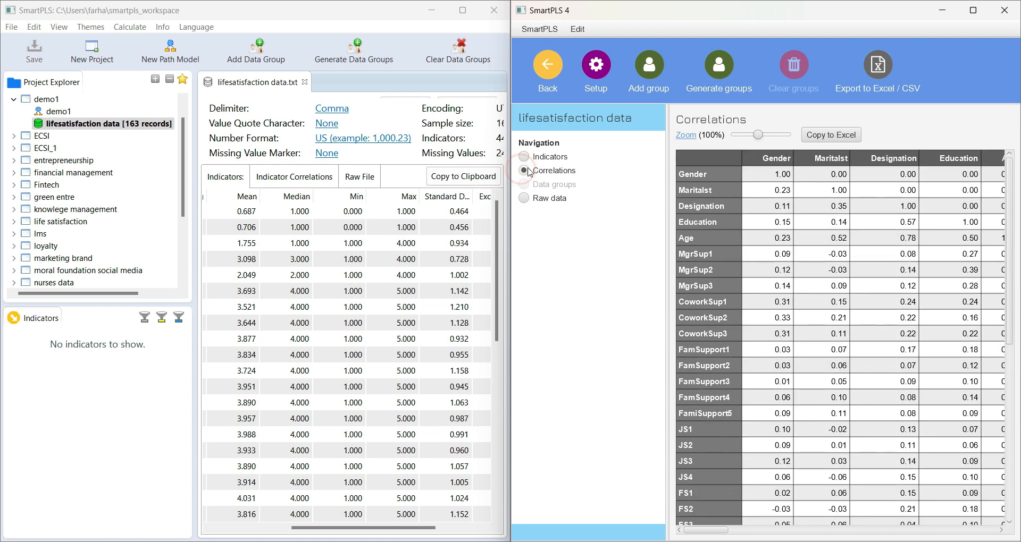
pyautogui.click(524, 199)
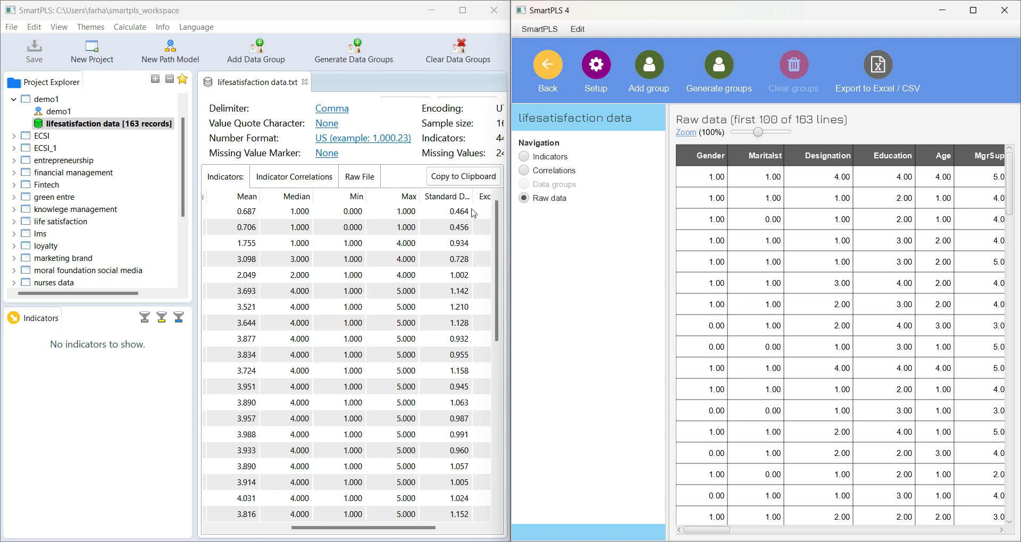
# Switch to the older SmartPLS window and open the demo1 path model
pyautogui.doubleClick(54, 111)
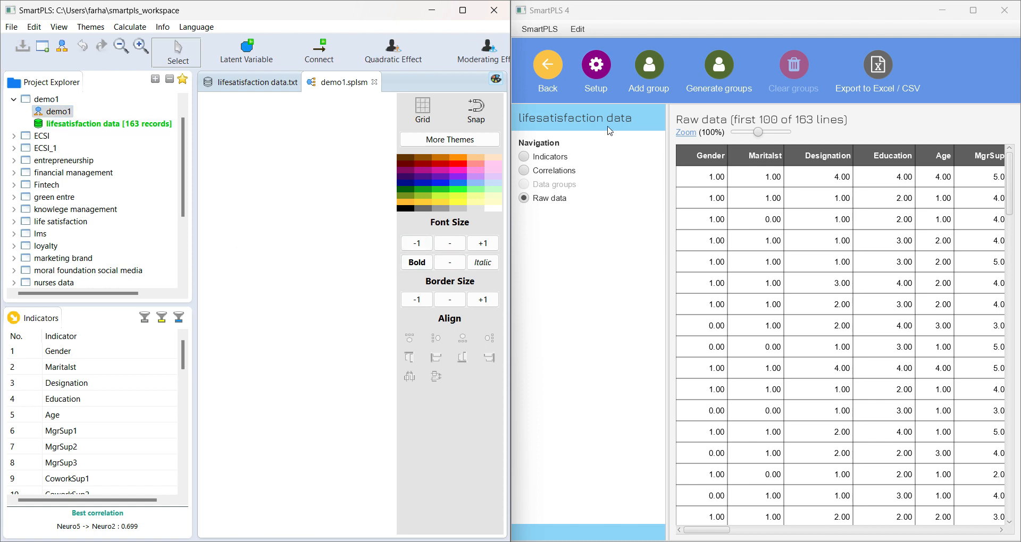
# Switch to SmartPLS 4 and create a PLS-SEM model named demo1 in the demo project
pyautogui.click(549, 67)
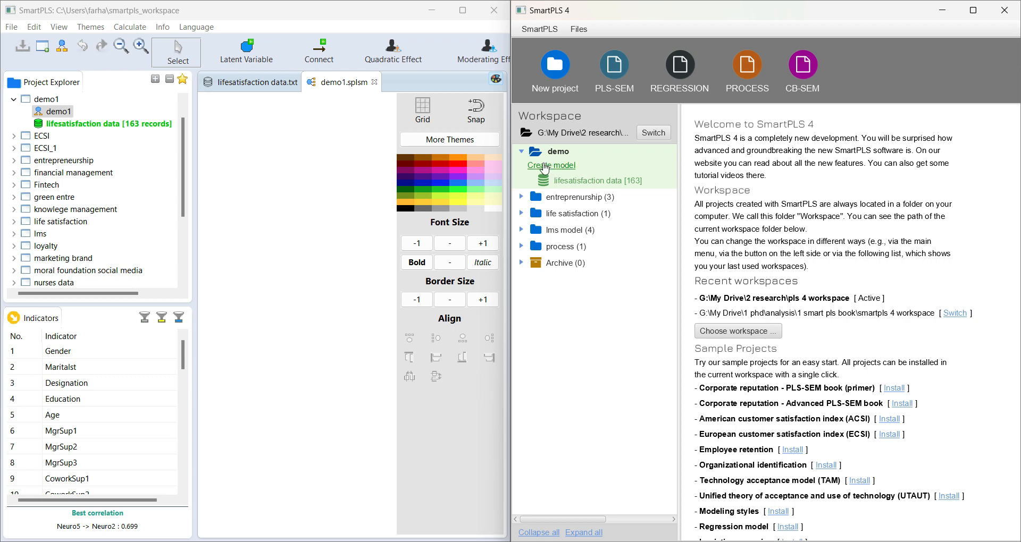
pyautogui.click(545, 169)
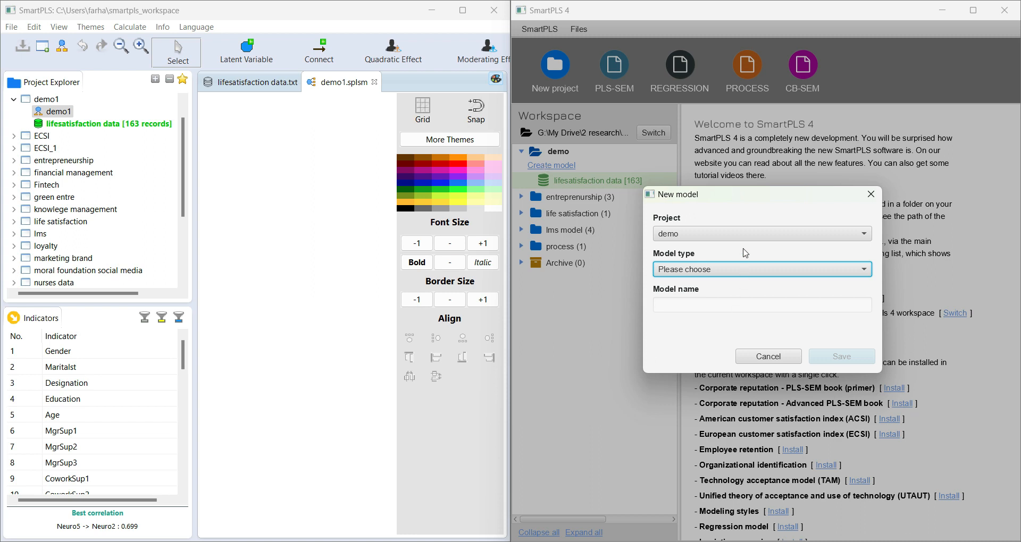
pyautogui.click(829, 269)
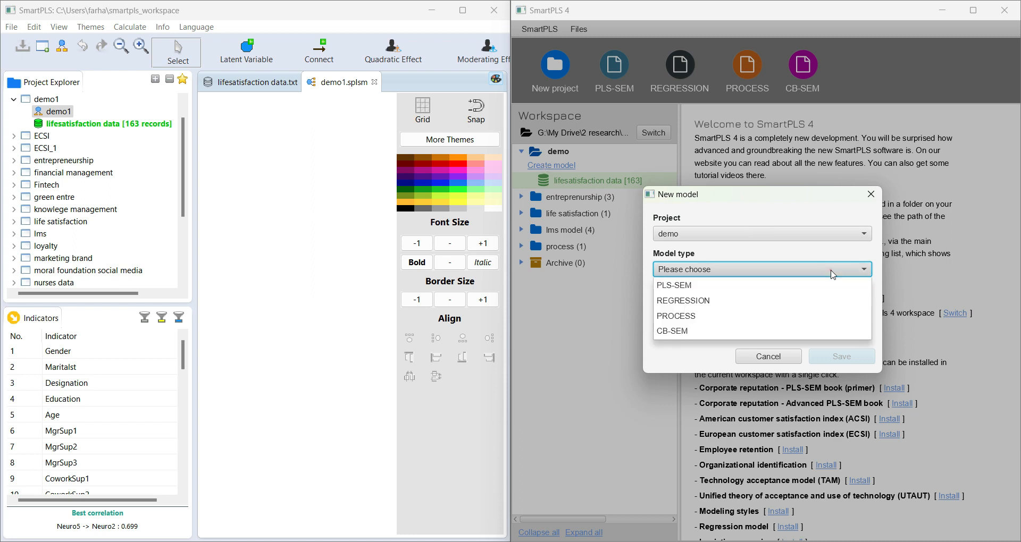
pyautogui.click(698, 290)
pyautogui.click(695, 305)
pyautogui.write('dem')
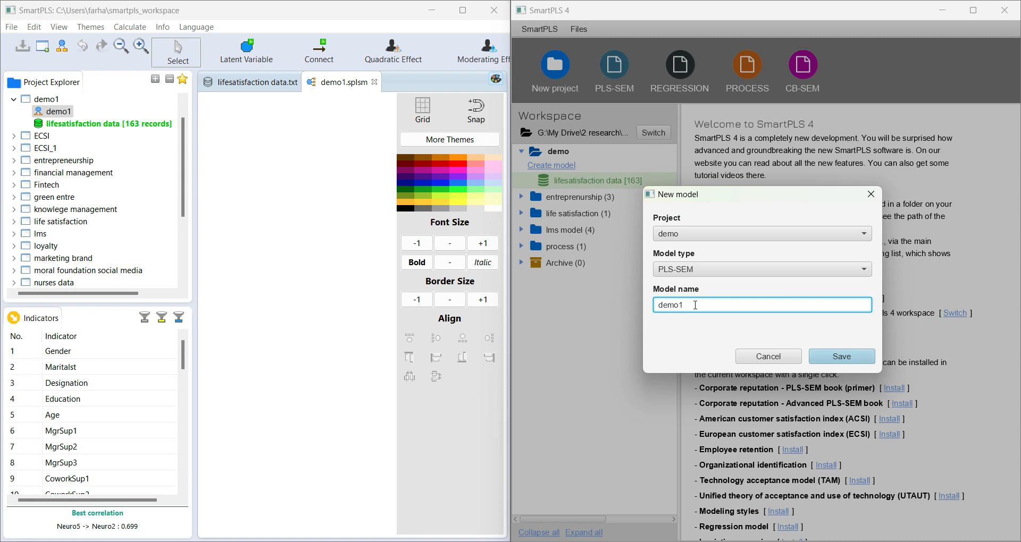
pyautogui.write('o1')
pyautogui.click(843, 355)
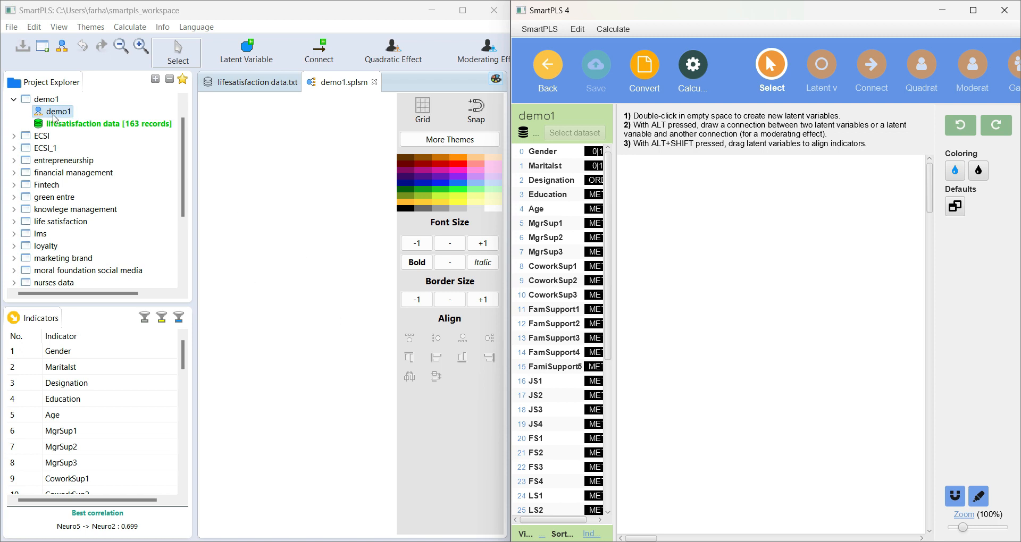
# Switch to the older SmartPLS window and create a new path model named demo2 in the demo1 project
pyautogui.rightClick(55, 117)
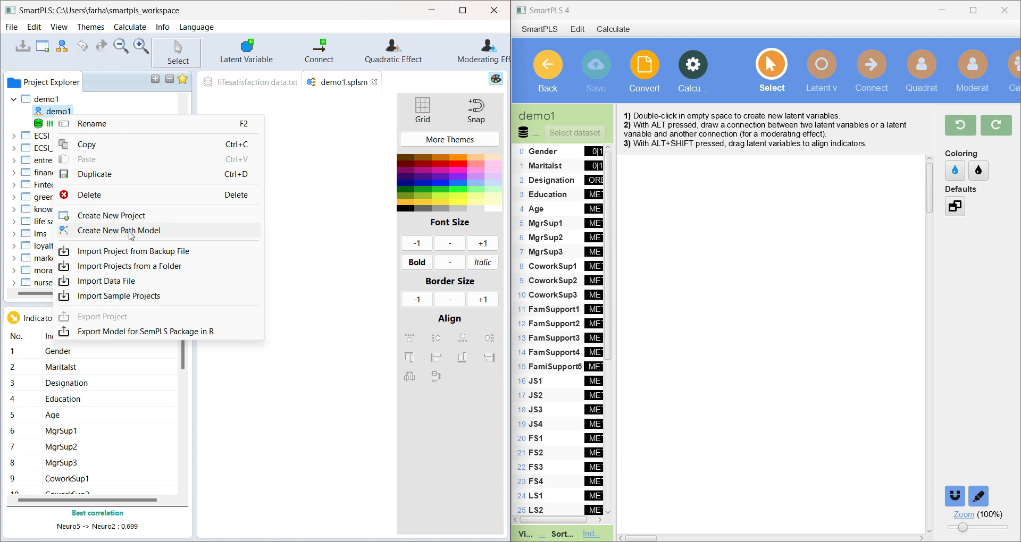
pyautogui.click(131, 236)
pyautogui.write('demo2')
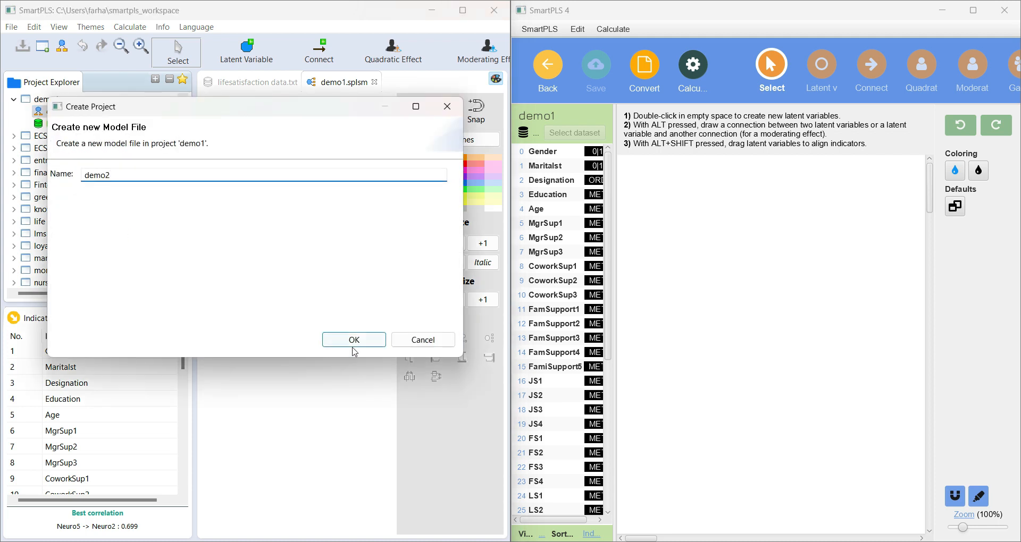
pyautogui.click(354, 347)
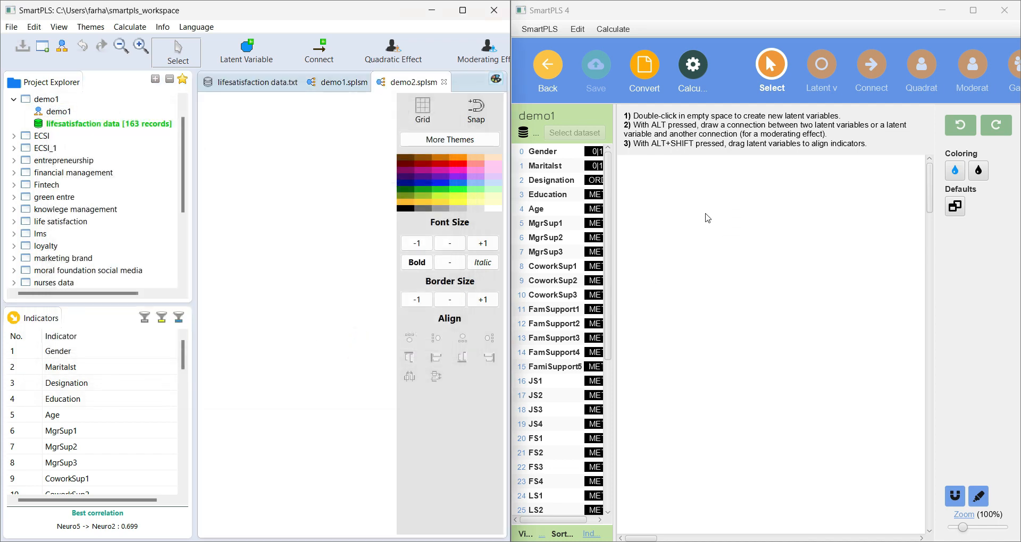
# Switch to SmartPLS 4 and create a second PLS-SEM model named pls-sem demo2 in the demo project
pyautogui.click(554, 69)
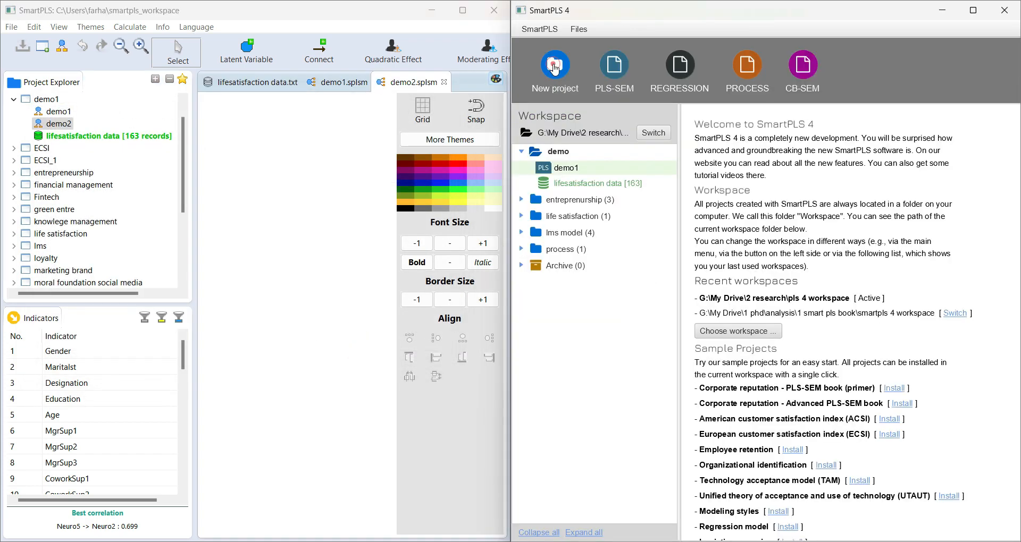
pyautogui.rightClick(563, 169)
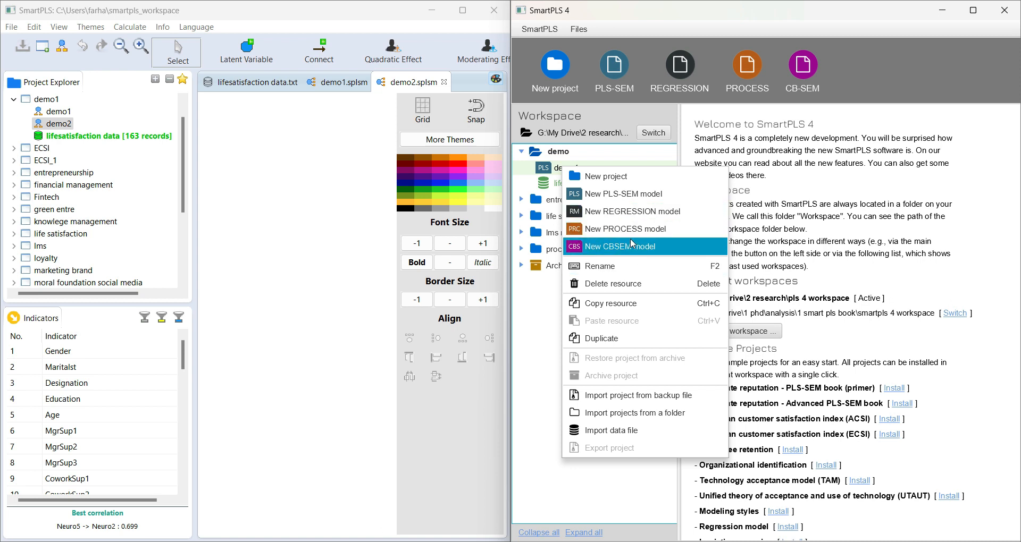
pyautogui.click(621, 200)
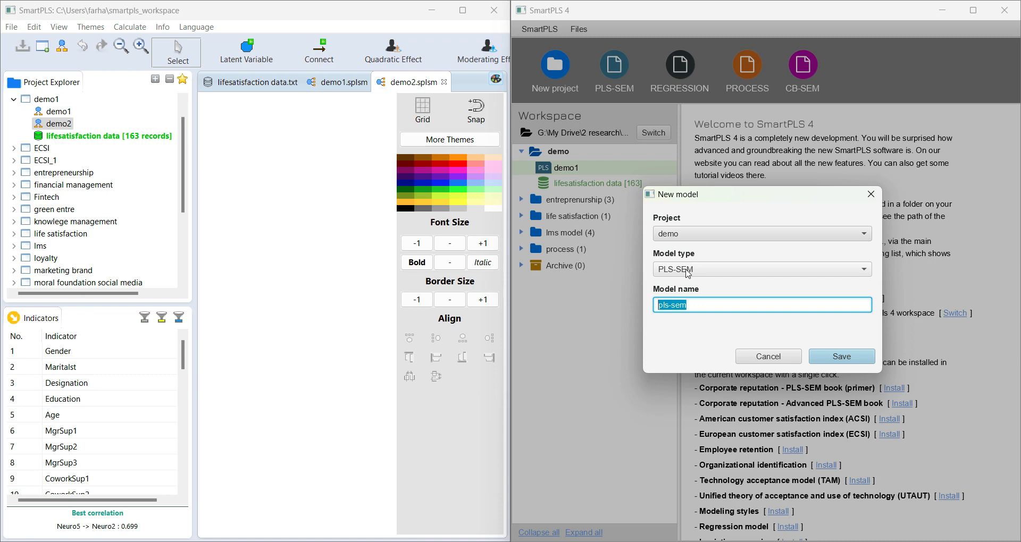
pyautogui.press('Right')
pyautogui.write('demo2')
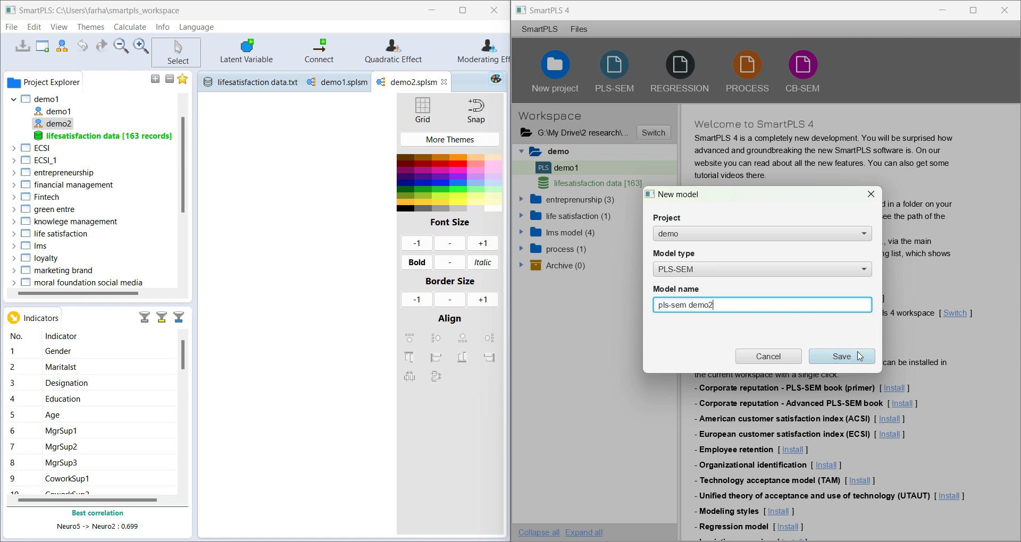
pyautogui.click(850, 355)
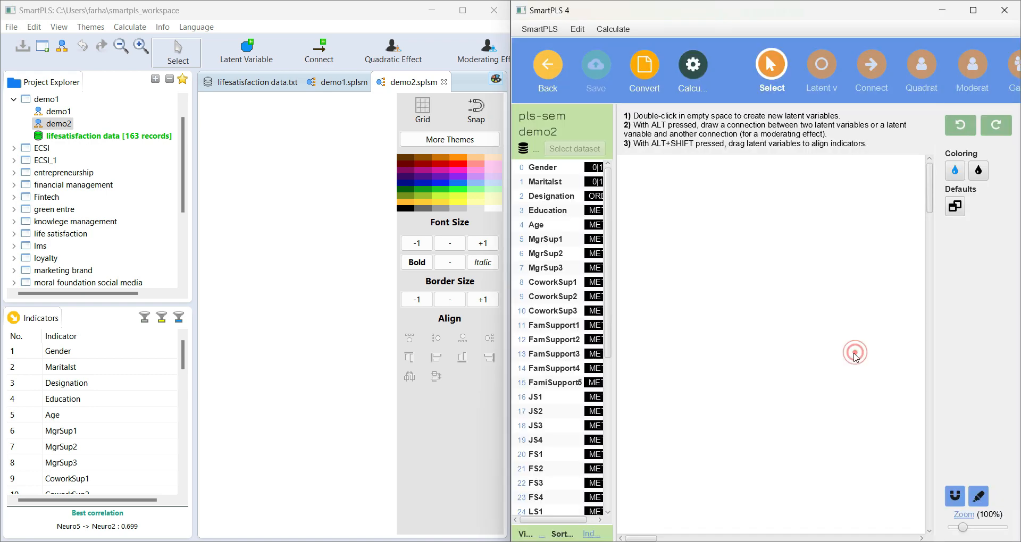
# Return to the workspace and delete the pls-sem demo2 model from the demo project
pyautogui.click(549, 66)
pyautogui.rightClick(561, 186)
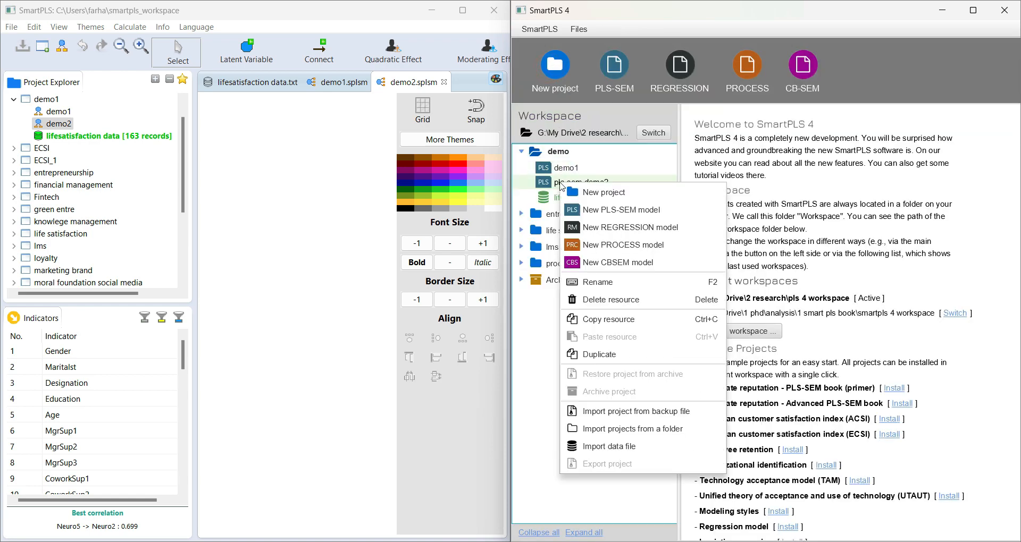
pyautogui.click(620, 300)
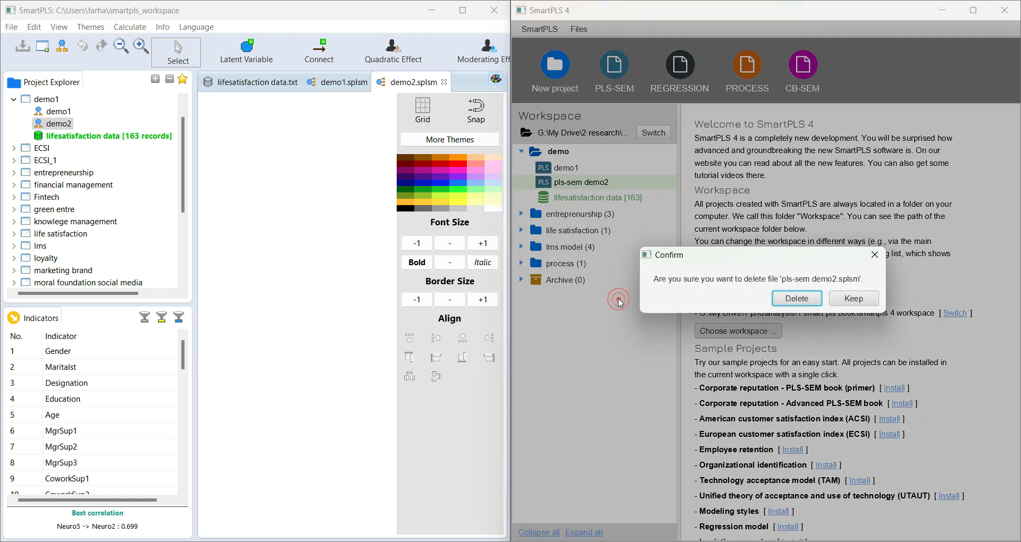
pyautogui.click(788, 296)
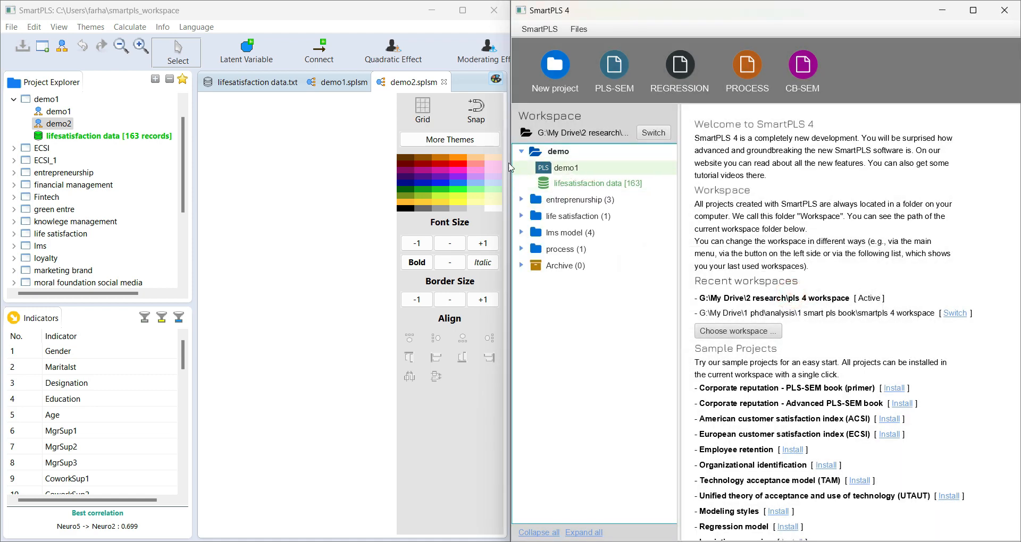
# Switch to the older SmartPLS window, maximize it and widen the demo2 modelling canvas
pyautogui.rightClick(52, 125)
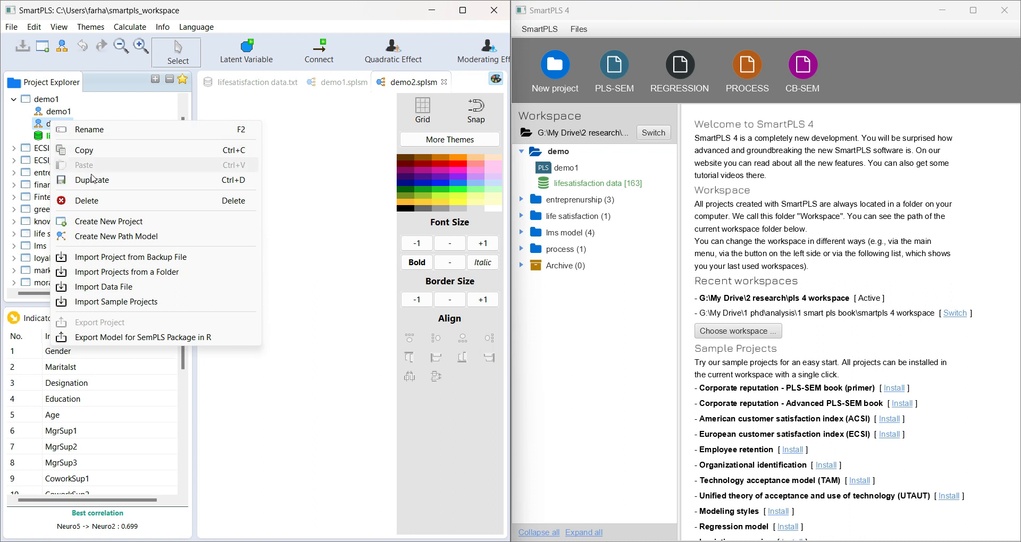
pyautogui.click(298, 209)
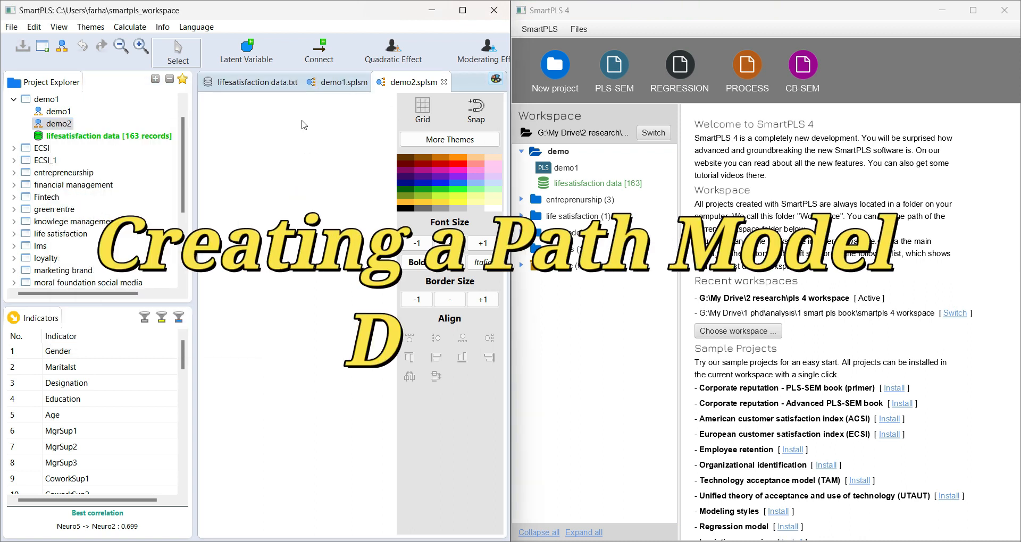
pyautogui.moveTo(465, 10)
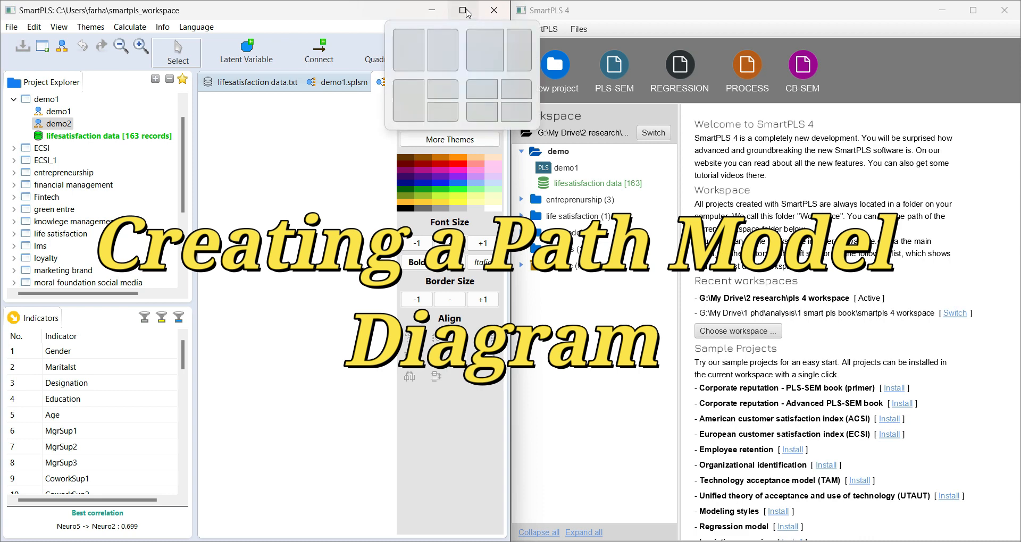
pyautogui.click(466, 11)
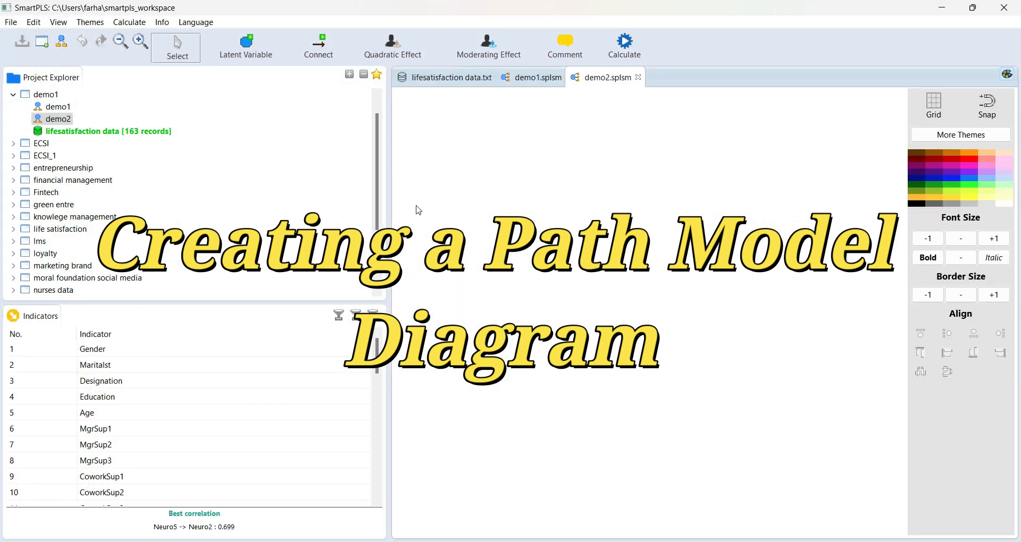
pyautogui.moveTo(388, 177); pyautogui.dragTo(307, 179)
# Add a latent variable with the indicators JS1 to JS4 to the demo2 canvas
pyautogui.scroll(-2, 164, 371)
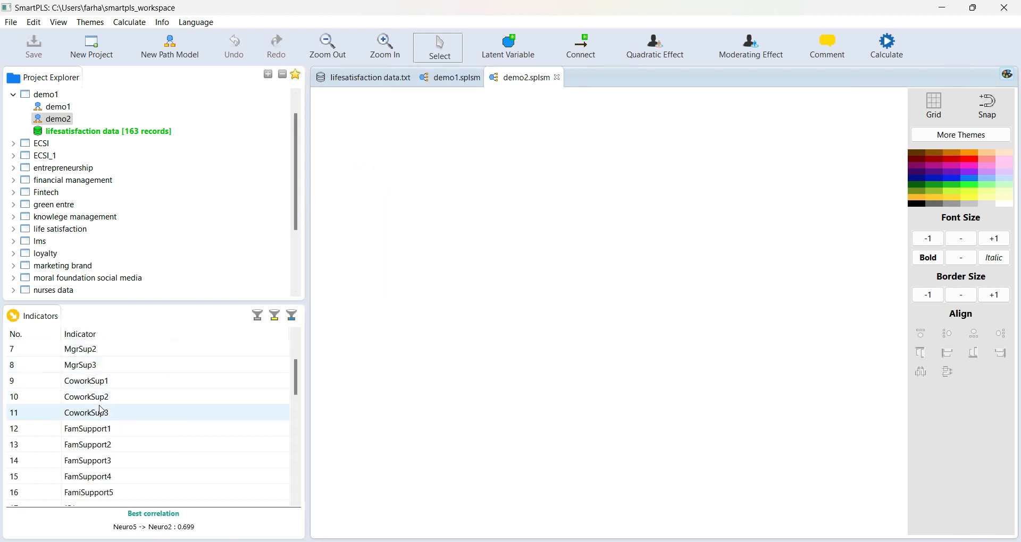
pyautogui.scroll(2, 101, 411)
pyautogui.scroll(-5, 104, 415)
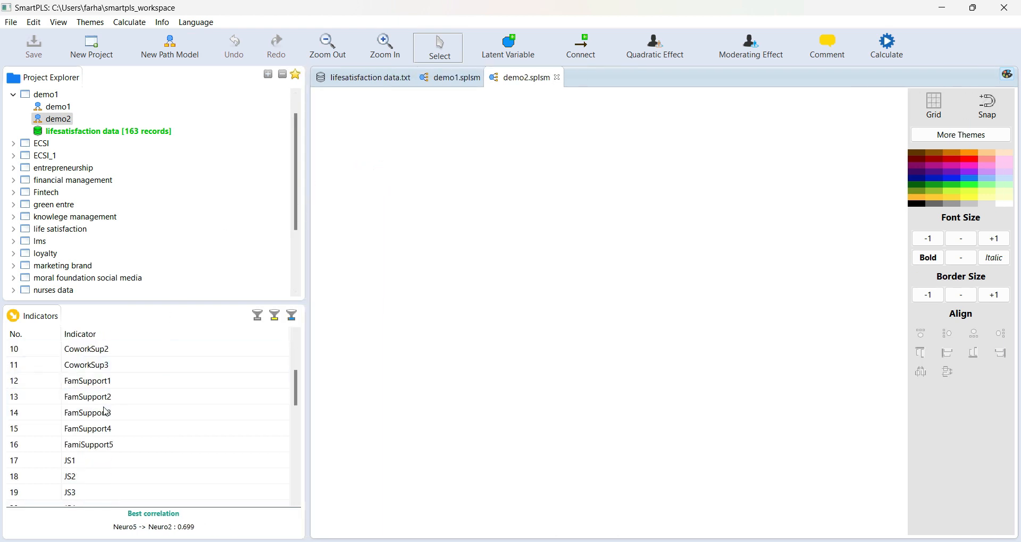
pyautogui.scroll(1, 106, 412)
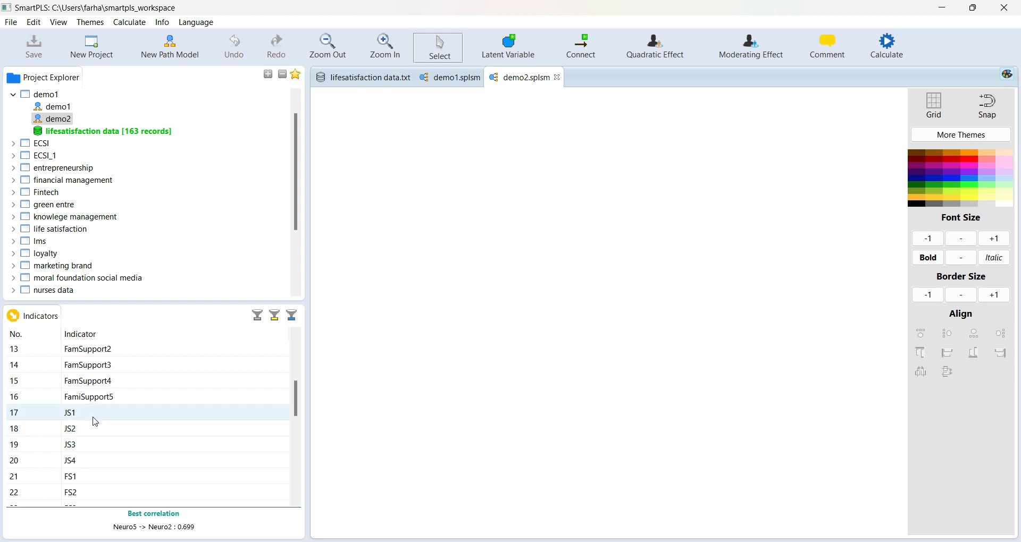
pyautogui.click(93, 414)
pyautogui.keyDown('shift'); pyautogui.click(96, 462); pyautogui.keyUp('shift')
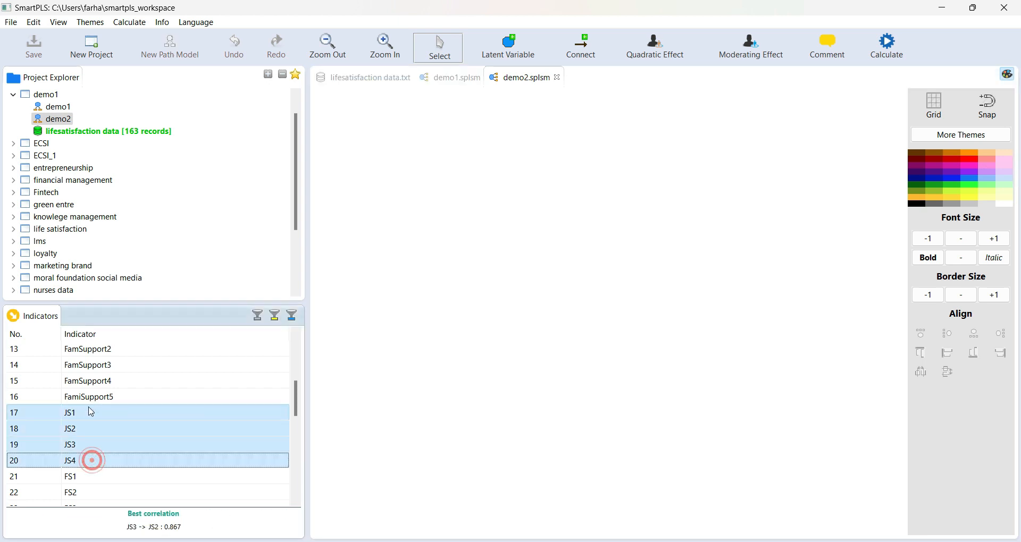
pyautogui.moveTo(81, 442); pyautogui.dragTo(772, 296)
# Rename the latent variable as "Job Satisaction" and align its indicators to the right of the construct
pyautogui.rightClick(772, 296)
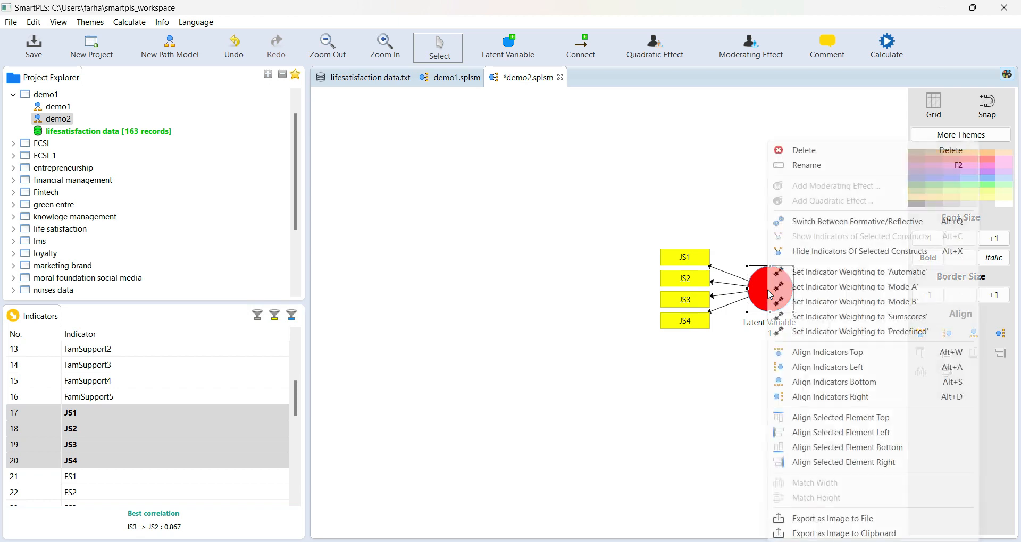
pyautogui.click(799, 166)
pyautogui.write('Job Satisaction')
pyautogui.click(610, 337)
pyautogui.click(775, 281)
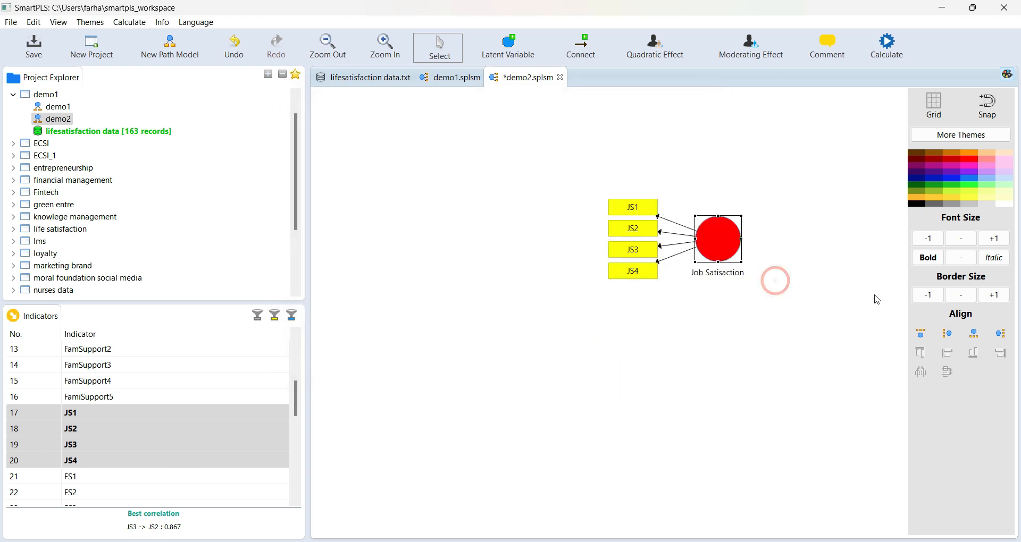
pyautogui.click(1003, 335)
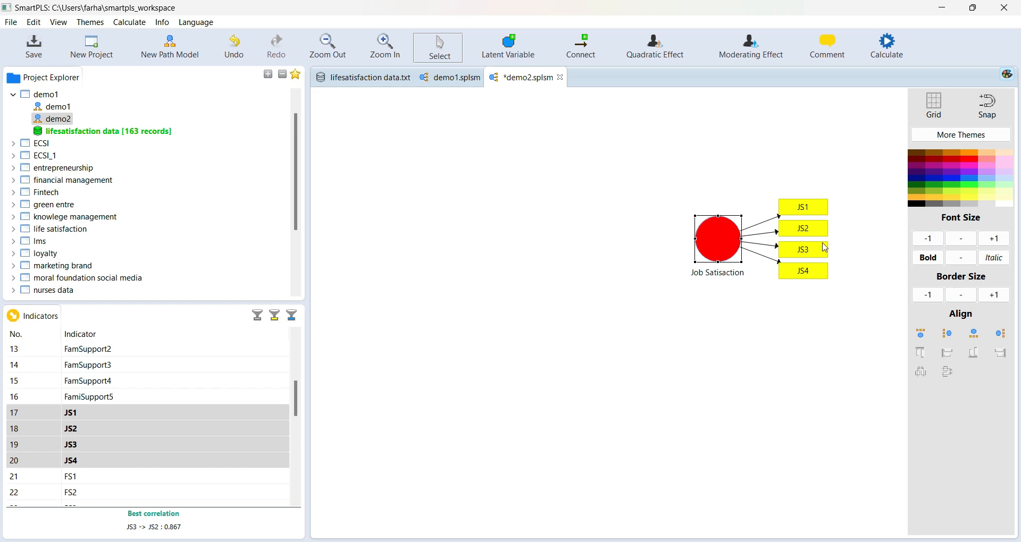
# Apply a theme with white, black-bordered indicator boxes to the latent variable and all its indicators
pyautogui.click(962, 133)
pyautogui.moveTo(963, 154)
pyautogui.click(877, 154)
pyautogui.click(709, 302)
pyautogui.hotkey('ctrl', 'a')
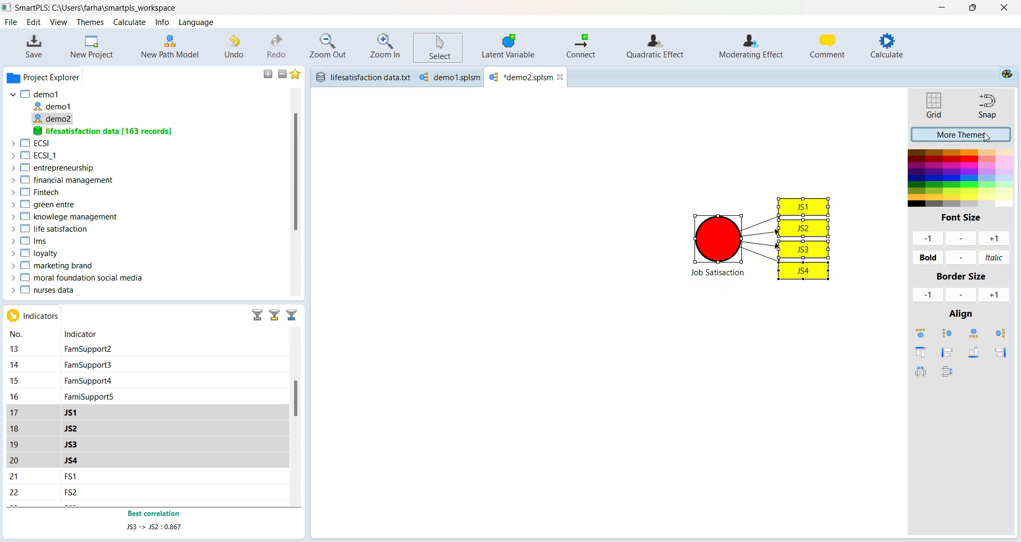
pyautogui.click(987, 138)
pyautogui.moveTo(964, 154)
pyautogui.click(870, 158)
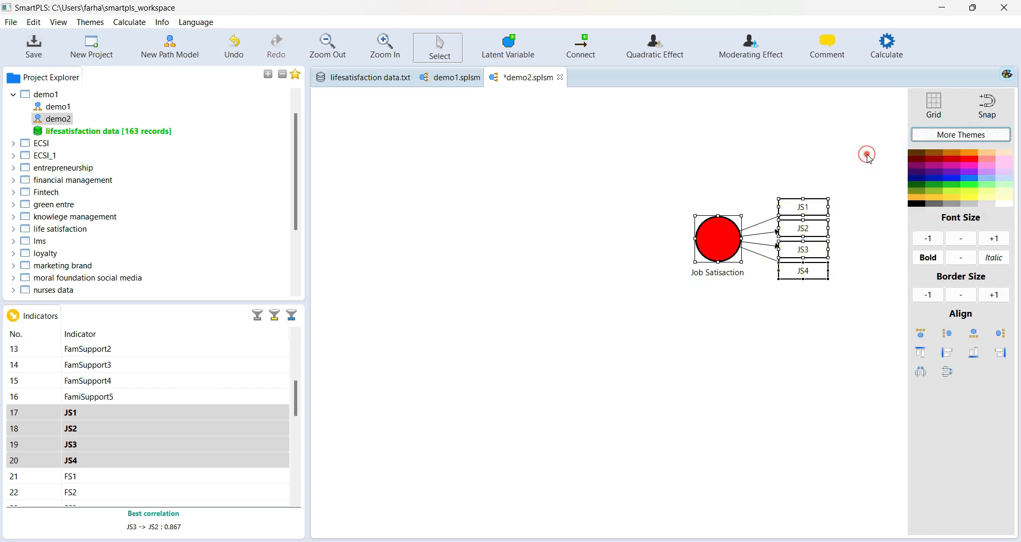
pyautogui.click(688, 161)
pyautogui.click(715, 244)
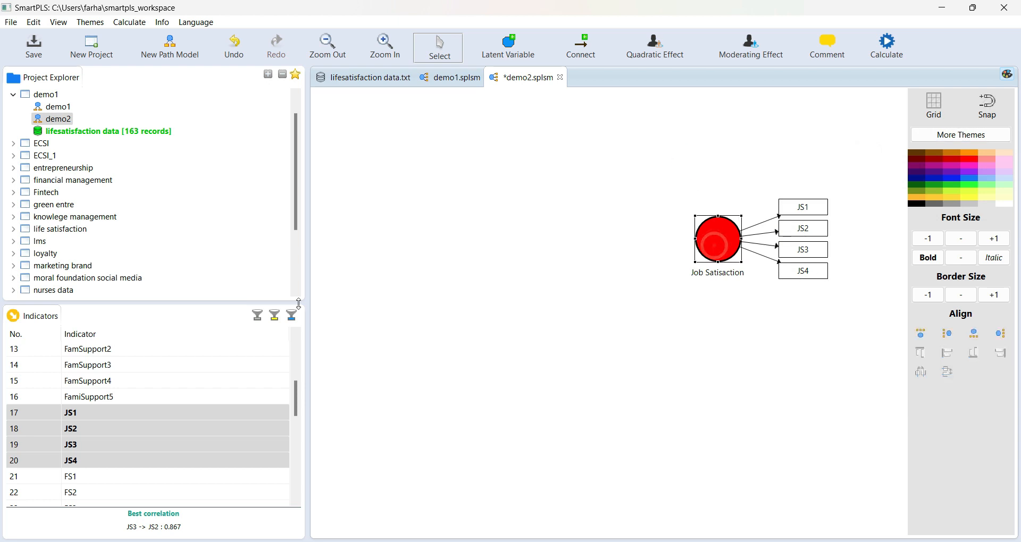
# Add a latent variable with the indicators MgrSup1 to MgrSup3 to the demo2 canvas, left of Job Satisaction
pyautogui.scroll(-2, 89, 425)
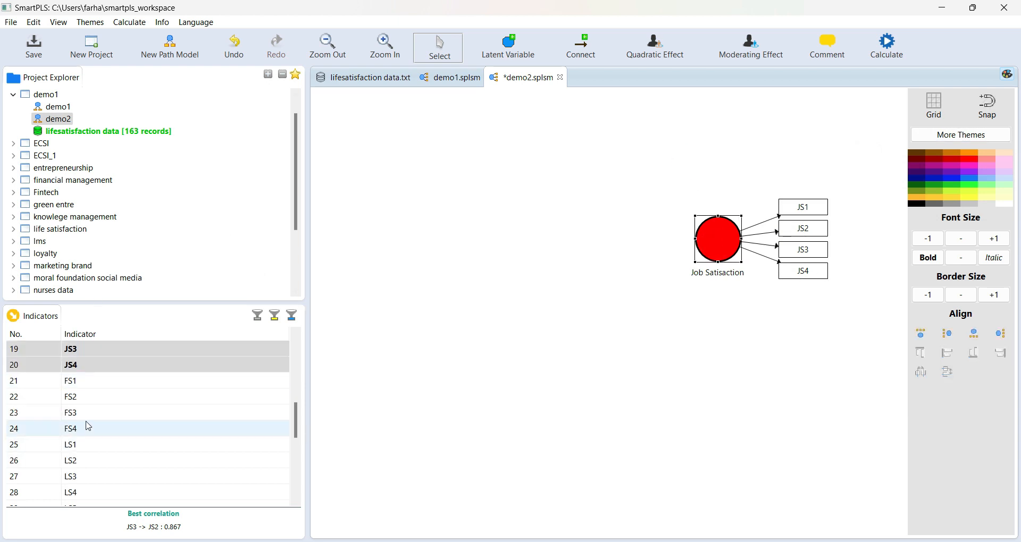
pyautogui.scroll(-2, 88, 427)
pyautogui.scroll(-1, 98, 420)
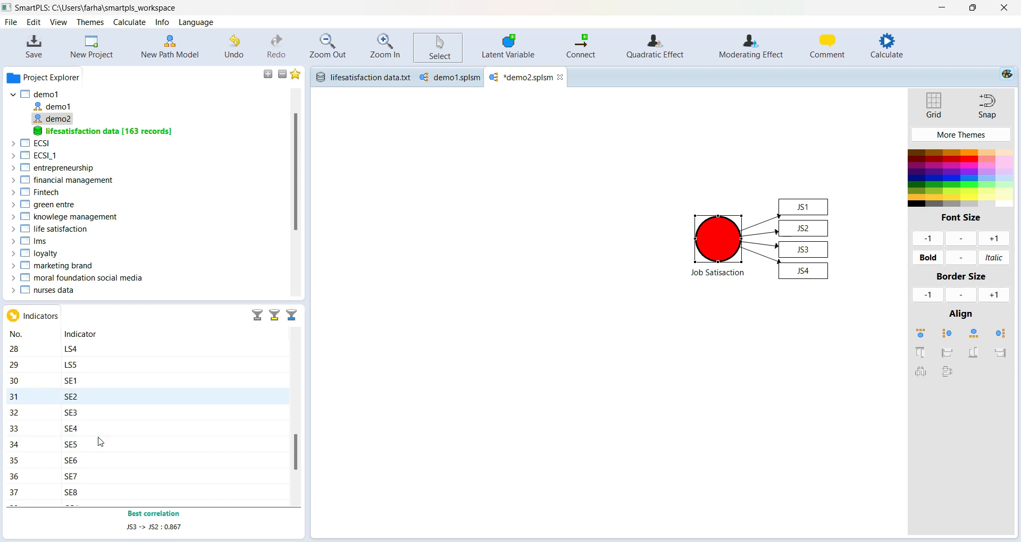
pyautogui.scroll(1, 105, 403)
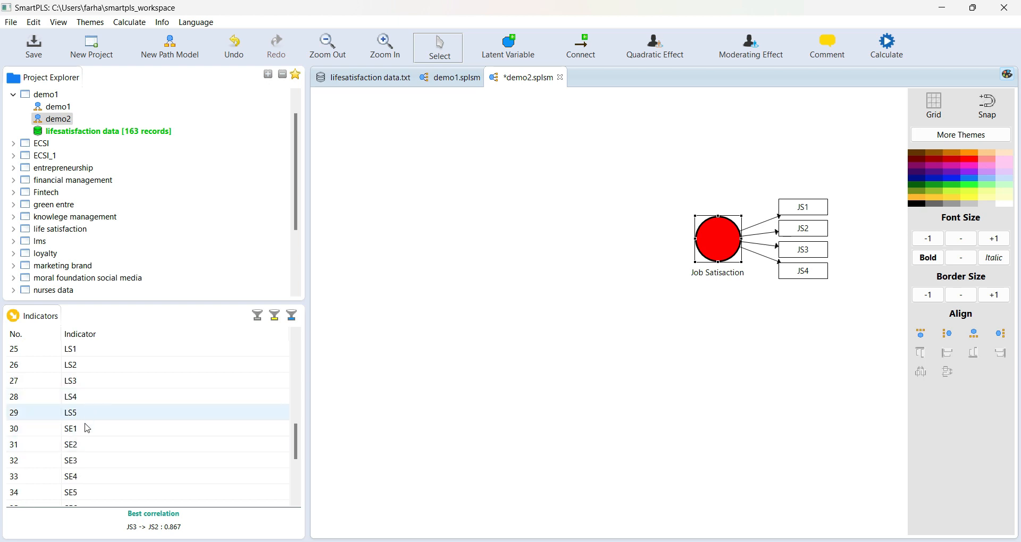
pyautogui.scroll(2, 88, 412)
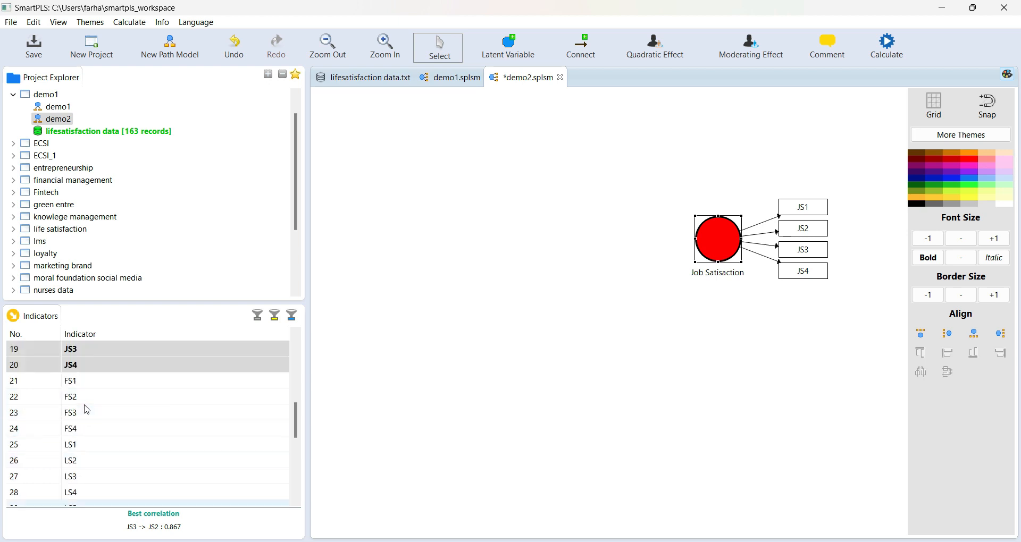
pyautogui.scroll(3, 90, 384)
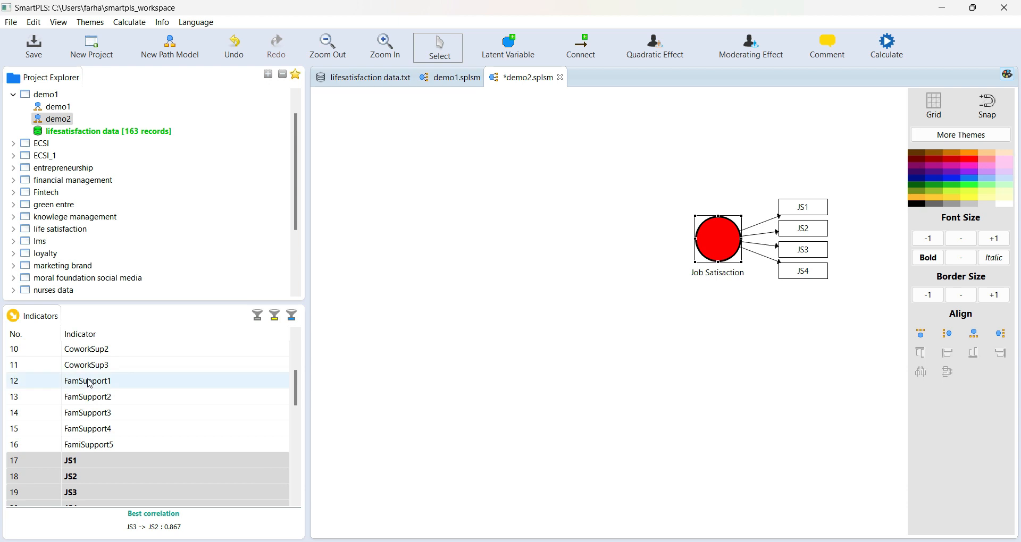
pyautogui.scroll(-1, 91, 384)
pyautogui.scroll(1, 96, 381)
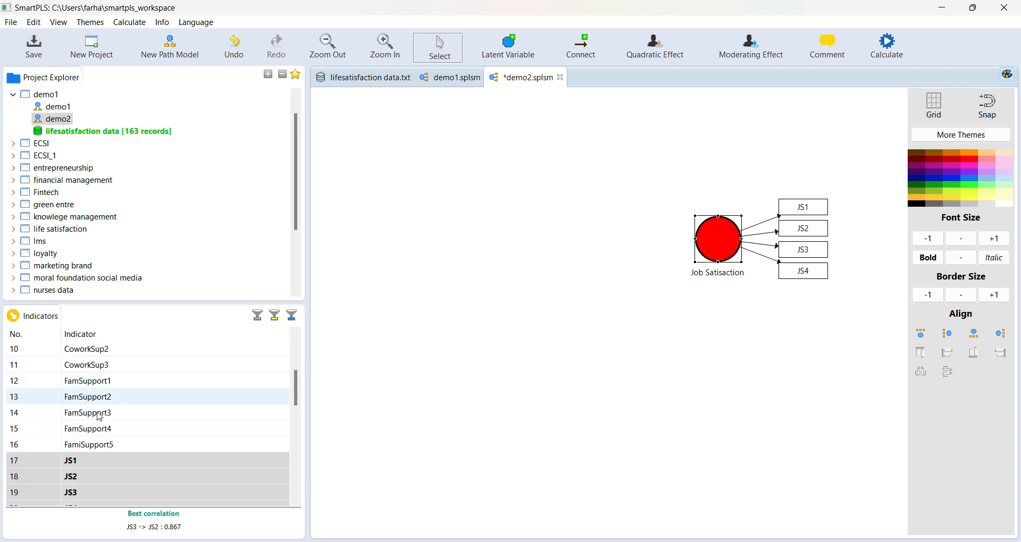
pyautogui.moveTo(296, 402); pyautogui.dragTo(294, 380)
pyautogui.click(103, 378)
pyautogui.keyDown('shift'); pyautogui.click(97, 414); pyautogui.keyUp('shift')
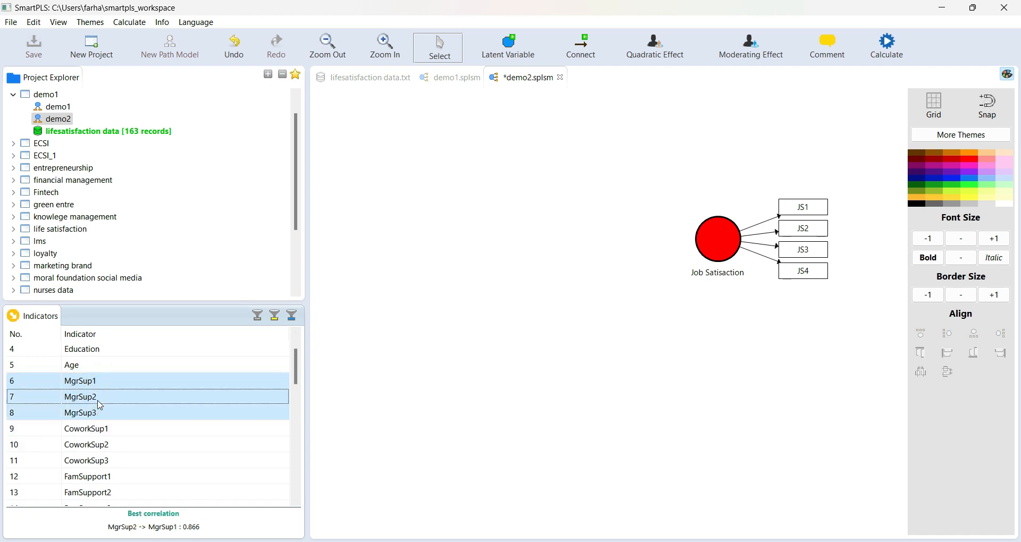
pyautogui.moveTo(98, 401); pyautogui.dragTo(491, 190)
# Add a latent variable with the indicators CoworkSup1 to CoworkSup3 below the MgrSup construct and rename it "Coworker Support"
pyautogui.click(86, 428)
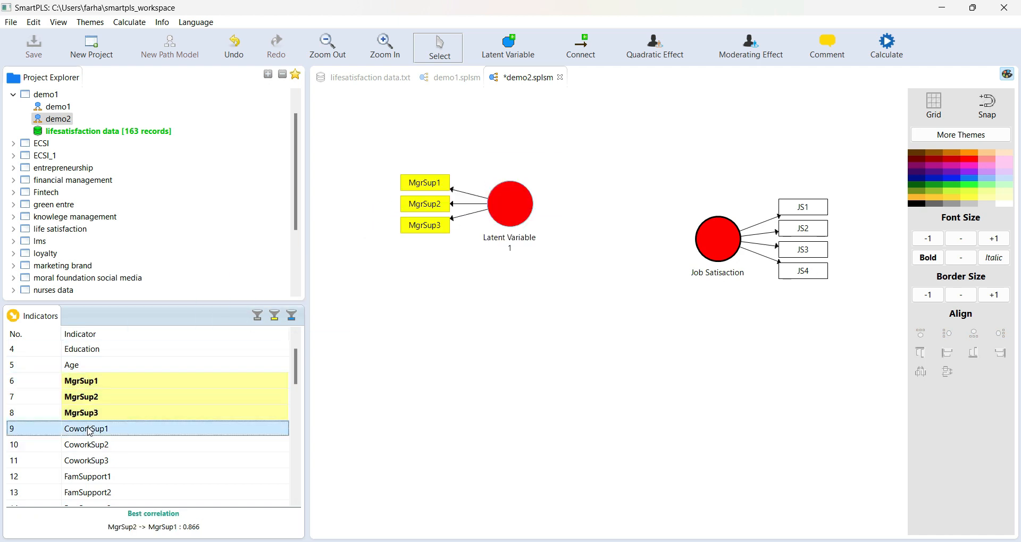
pyautogui.keyDown('shift'); pyautogui.click(97, 462); pyautogui.keyUp('shift')
pyautogui.moveTo(96, 458); pyautogui.dragTo(515, 315)
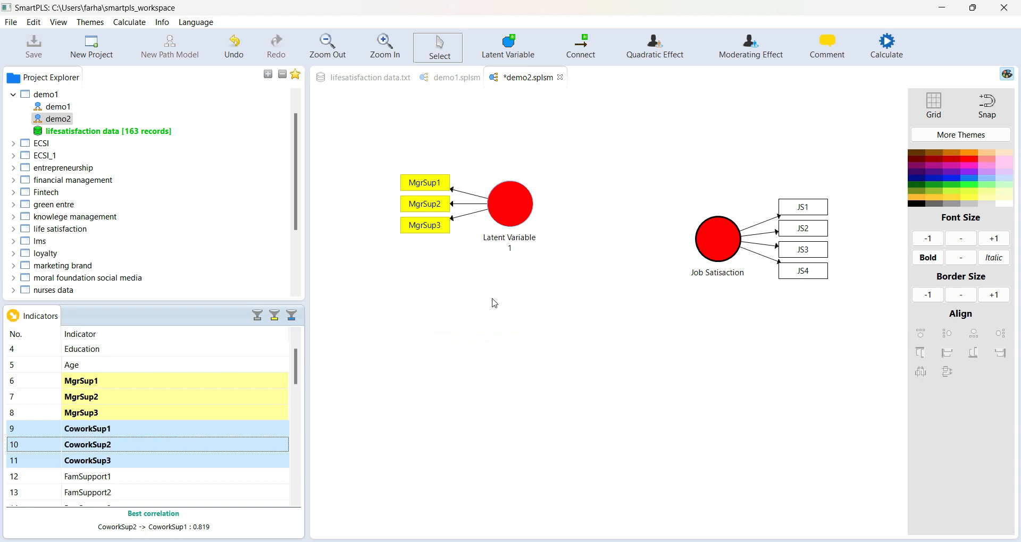
pyautogui.rightClick(515, 315)
pyautogui.click(547, 166)
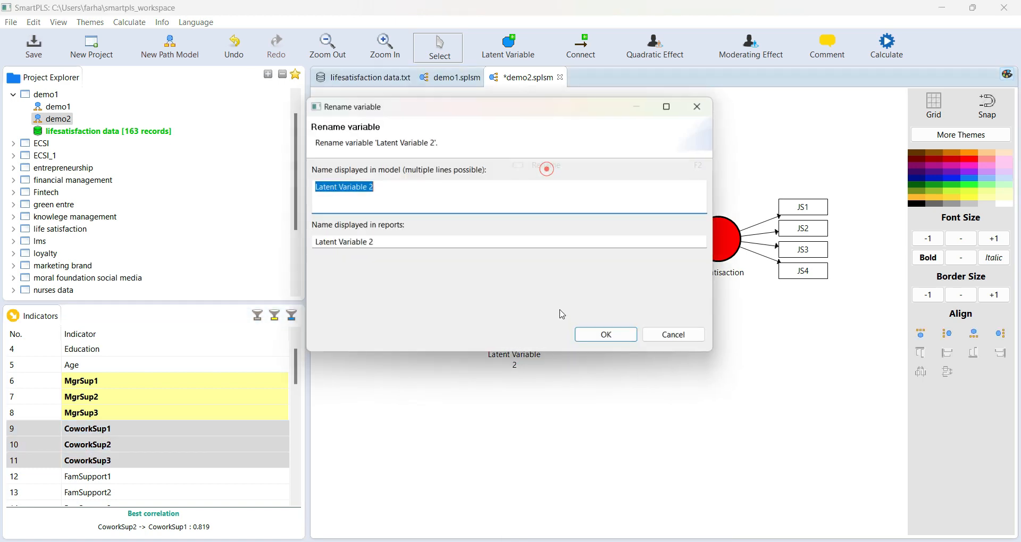
pyautogui.write('Coworker Support')
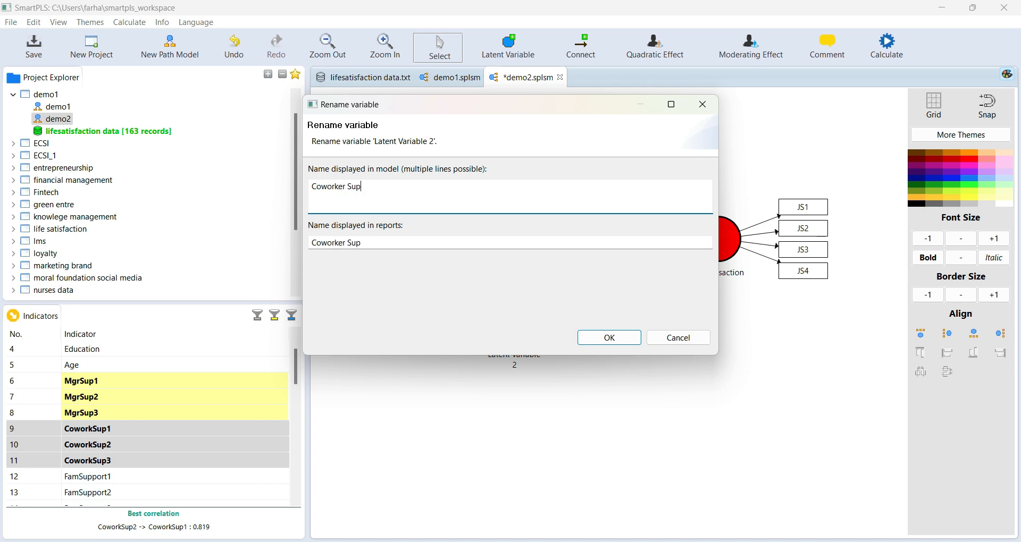
pyautogui.click(631, 343)
# Rename the latent variable holding the MgrSup indicators as "Managerial Support"
pyautogui.rightClick(502, 202)
pyautogui.click(527, 166)
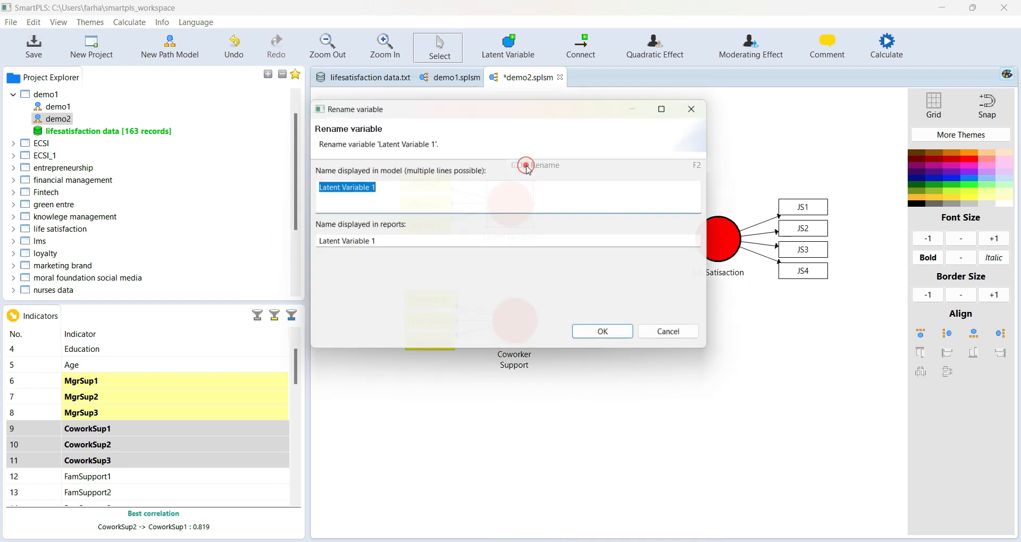
pyautogui.write('Mag')
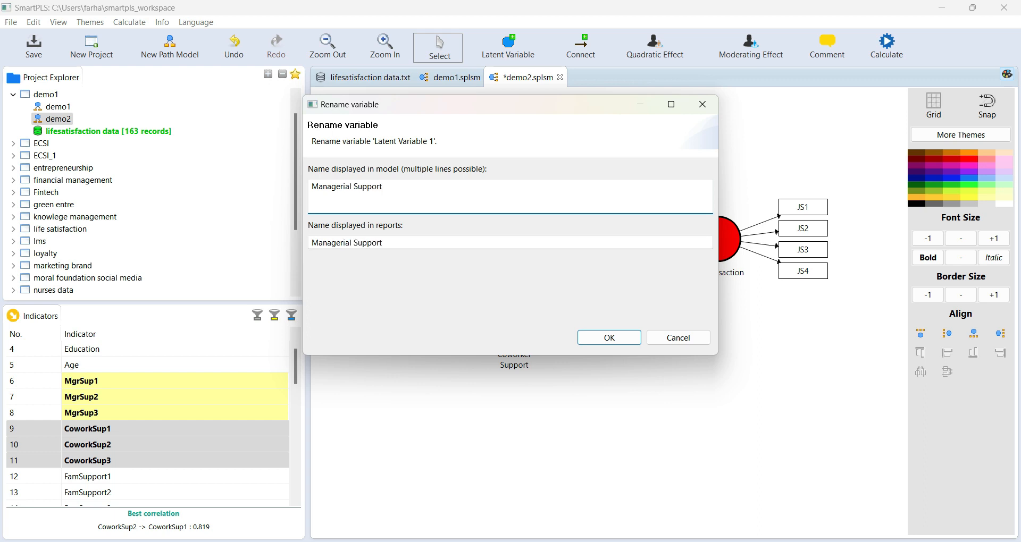
pyautogui.click(612, 339)
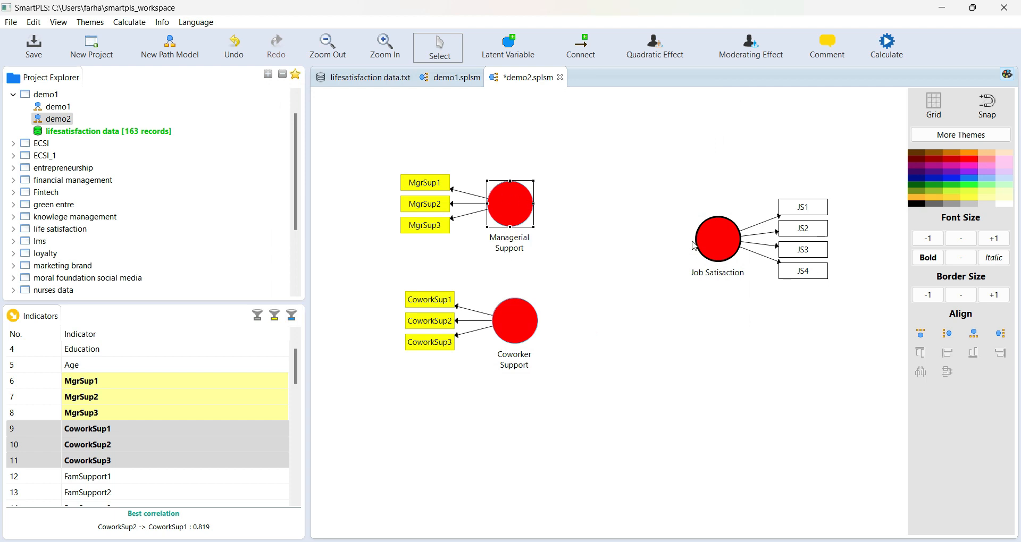
# Connect Managerial Support and Coworker Support to Job Satisaction with structural paths
pyautogui.click(579, 52)
pyautogui.click(515, 202)
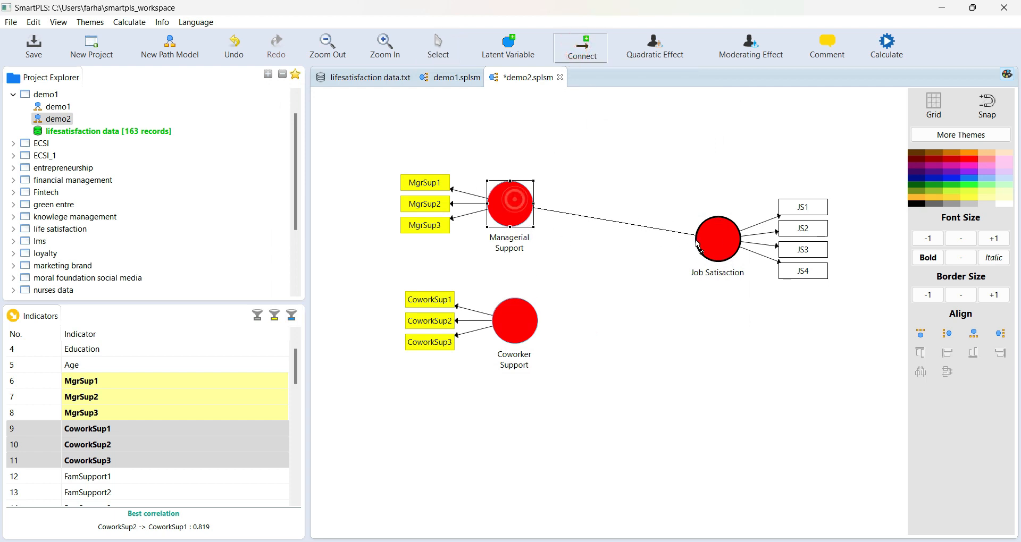
pyautogui.click(718, 237)
pyautogui.click(524, 321)
pyautogui.click(712, 243)
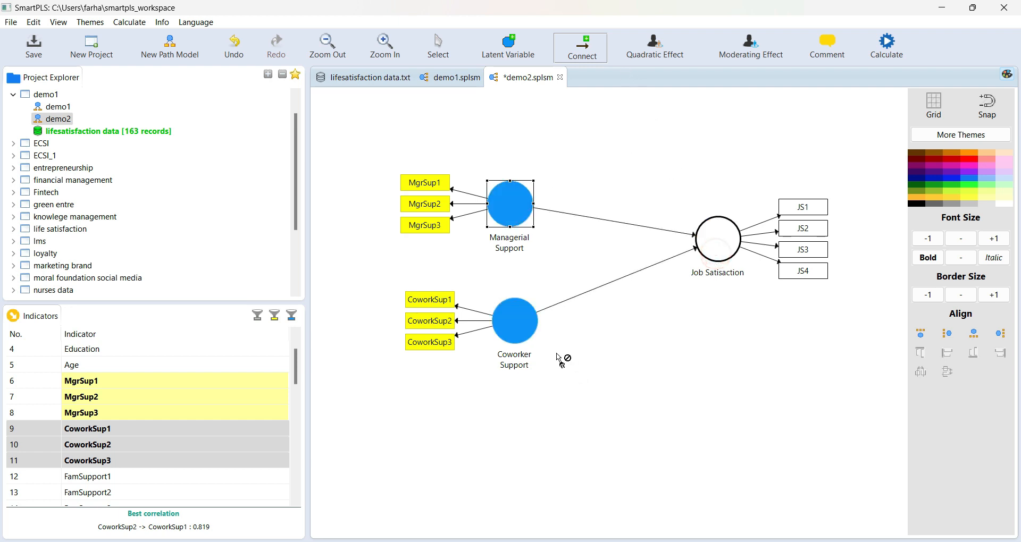
# Apply the theme with blue constructs and yellow indicator boxes to all elements of the demo2 model
pyautogui.hotkey('ctrl', 'a')
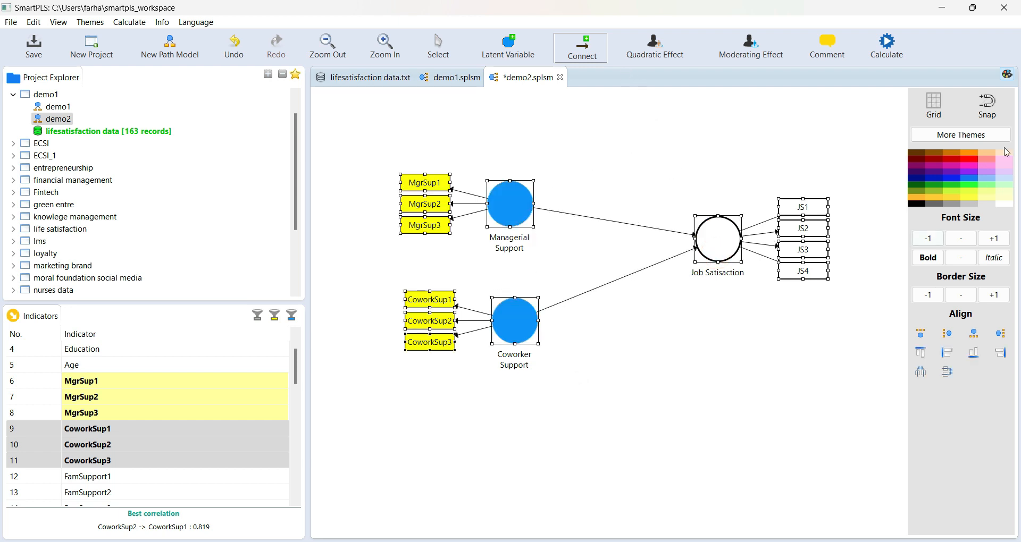
pyautogui.click(962, 135)
pyautogui.moveTo(951, 142)
pyautogui.click(875, 143)
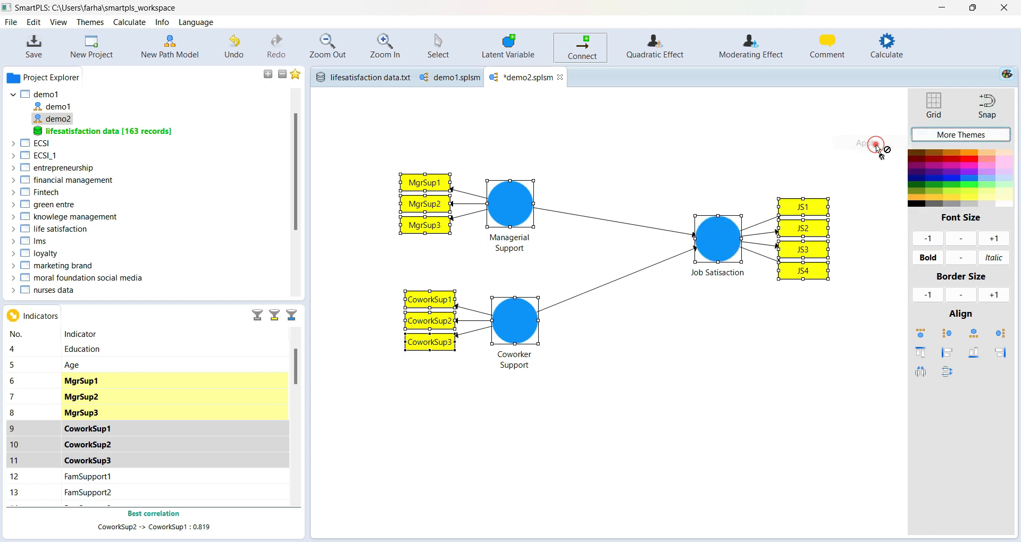
pyautogui.click(621, 440)
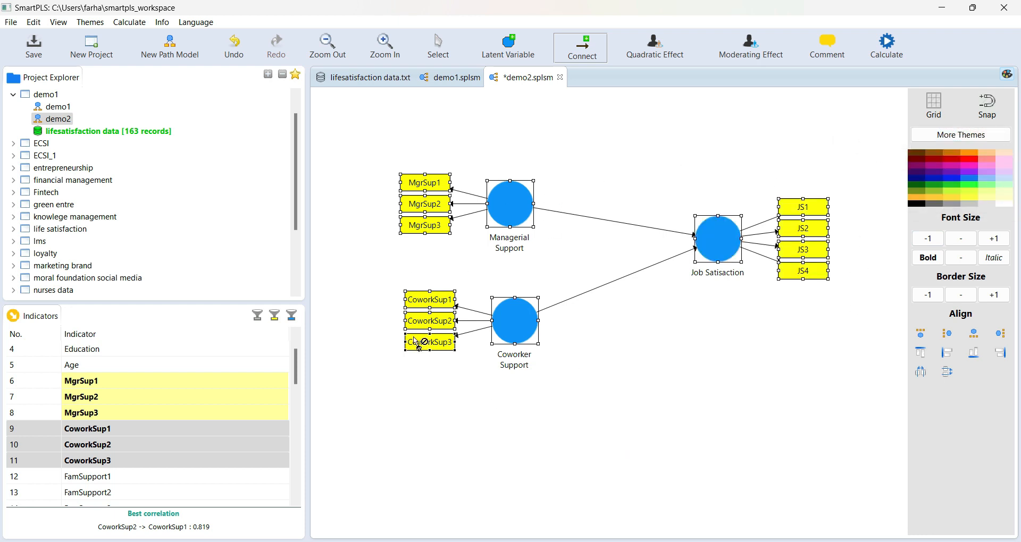
# Switch to a maximized SmartPLS 4 window, then open the demo1 model of the demo project with a wider modelling canvas
pyautogui.click(974, 9)
pyautogui.moveTo(708, 133); pyautogui.dragTo(2, 1)
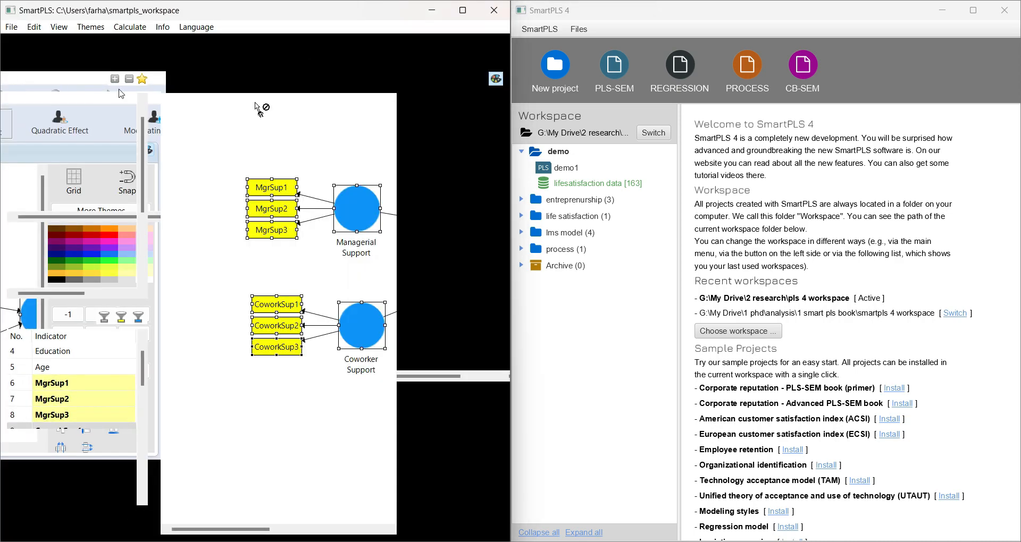
pyautogui.click(973, 10)
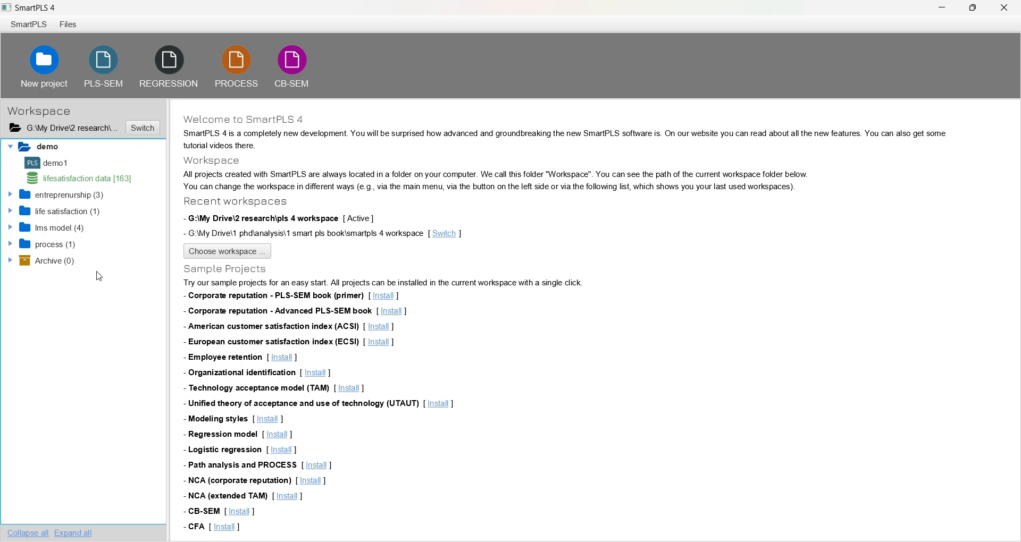
pyautogui.doubleClick(53, 163)
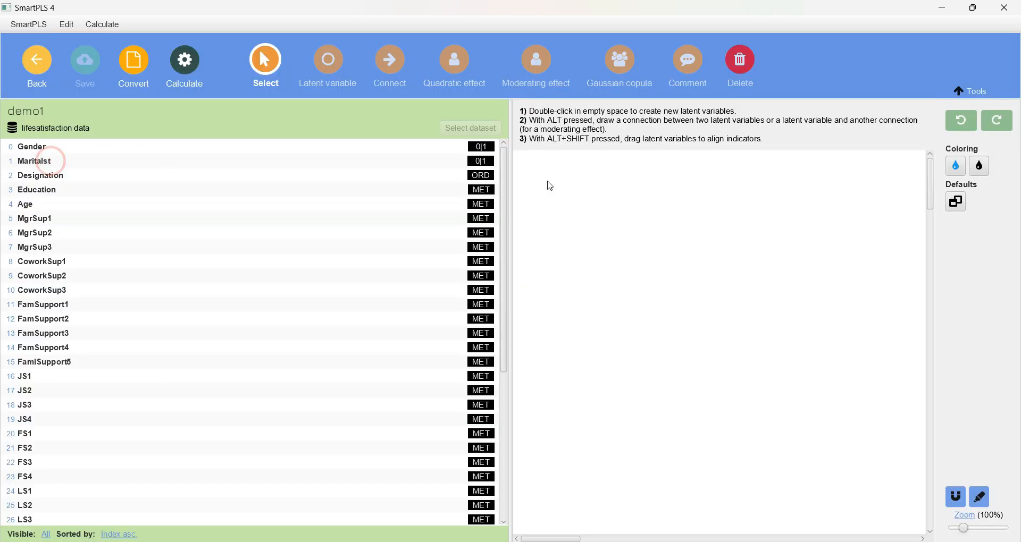
pyautogui.moveTo(511, 194); pyautogui.dragTo(201, 198)
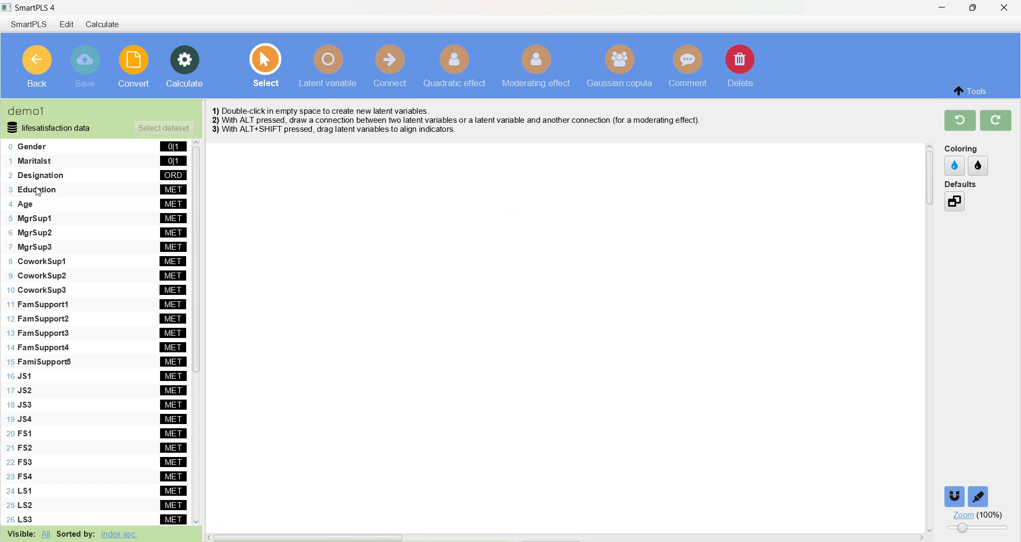
# Add a latent variable named "Job satisfaction" with the indicators JS1 to JS4 and align the indicators to its right
pyautogui.scroll(-2, 78, 276)
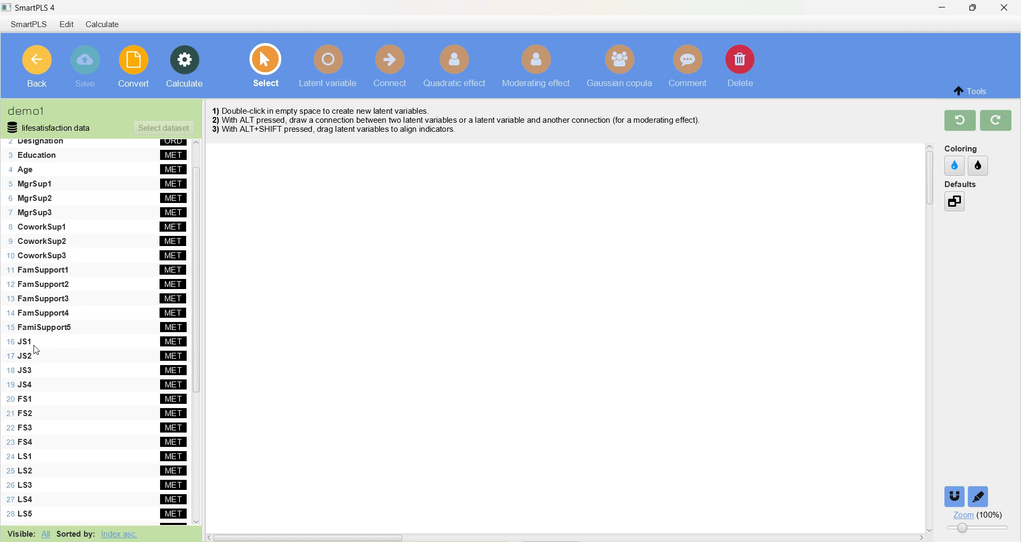
pyautogui.click(34, 345)
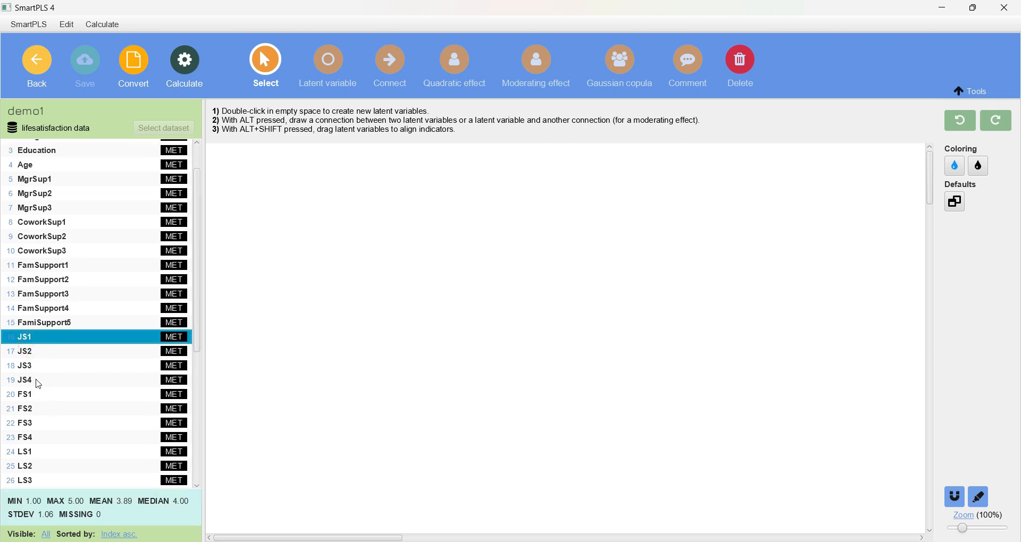
pyautogui.keyDown('shift'); pyautogui.click(32, 383); pyautogui.keyUp('shift')
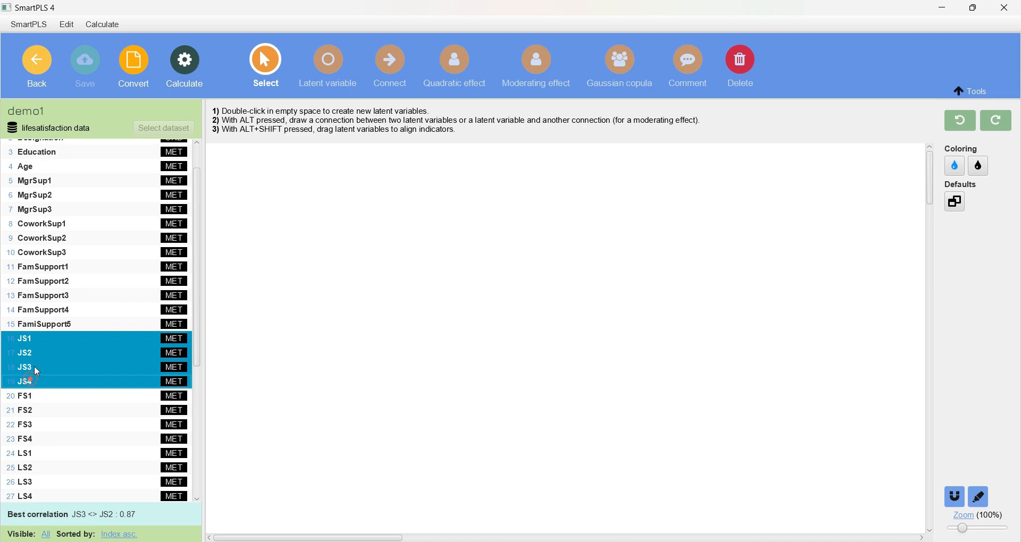
pyautogui.moveTo(366, 311); pyautogui.dragTo(699, 299)
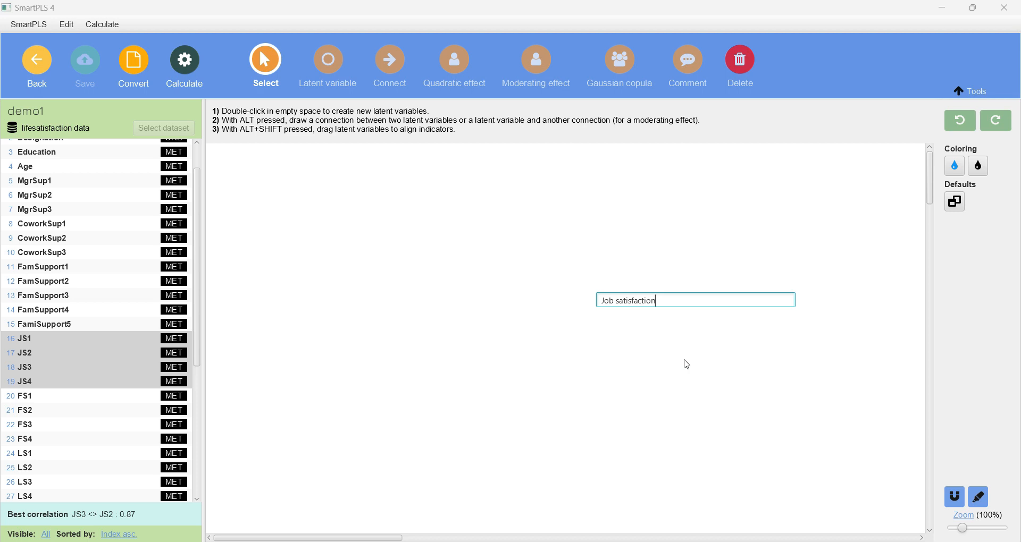
pyautogui.press('Return')
pyautogui.moveTo(673, 281); pyautogui.dragTo(643, 268)
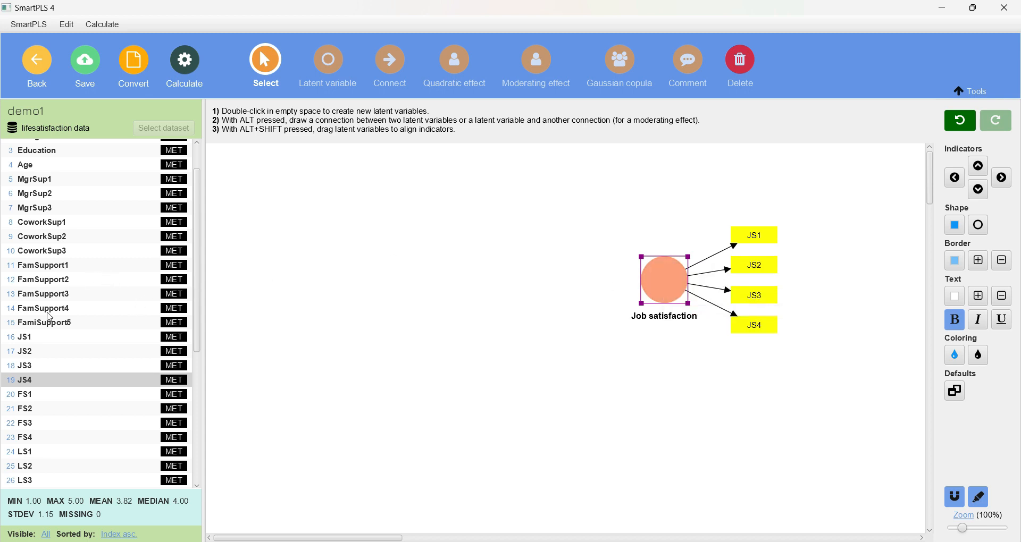
# Add a latent variable named "MgrSup" with the indicators MgrSup1 to MgrSup3, left of Job satisfaction
pyautogui.scroll(2, 52, 303)
pyautogui.scroll(1, 42, 264)
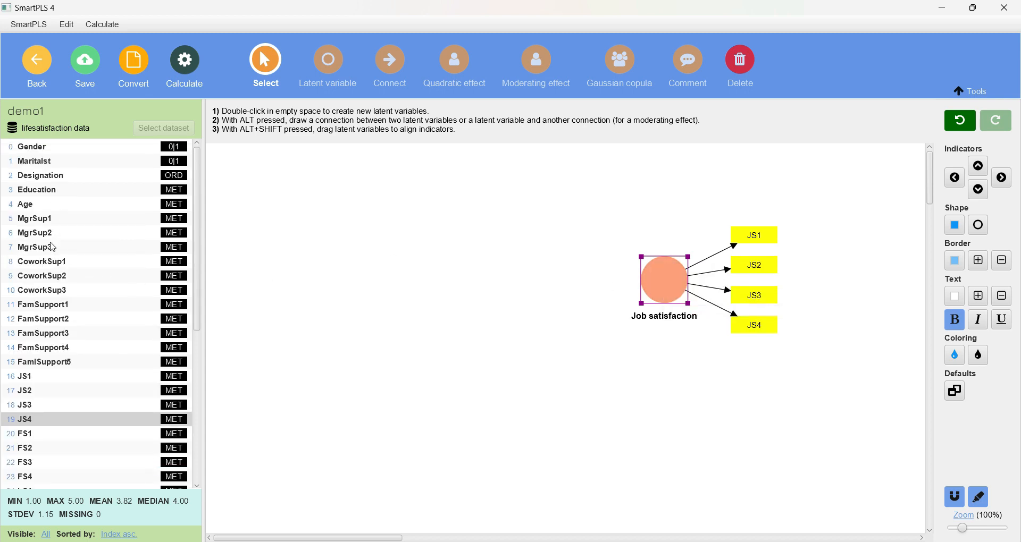
pyautogui.click(50, 222)
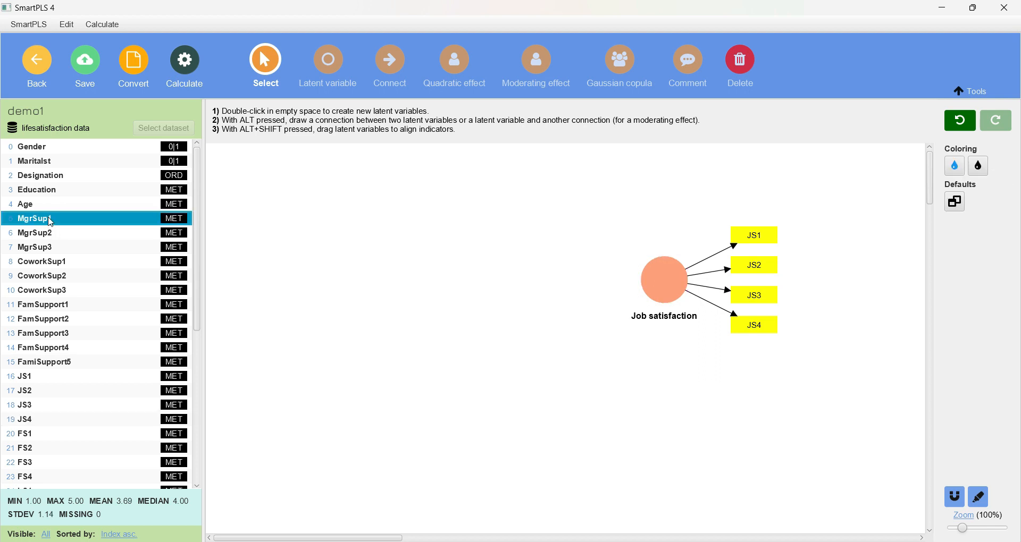
pyautogui.keyDown('shift'); pyautogui.click(41, 248); pyautogui.keyUp('shift')
pyautogui.moveTo(43, 232); pyautogui.dragTo(365, 218)
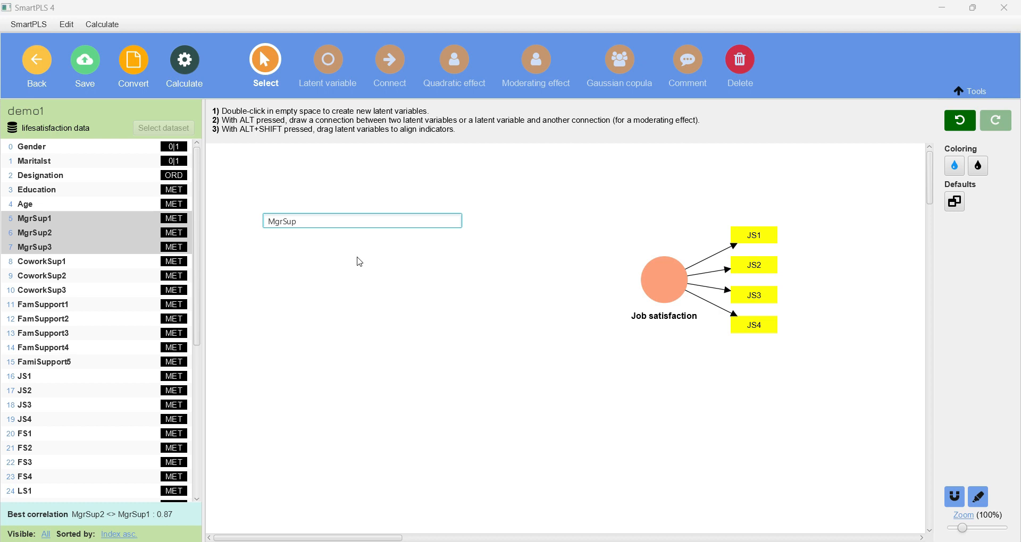
pyautogui.press('Return')
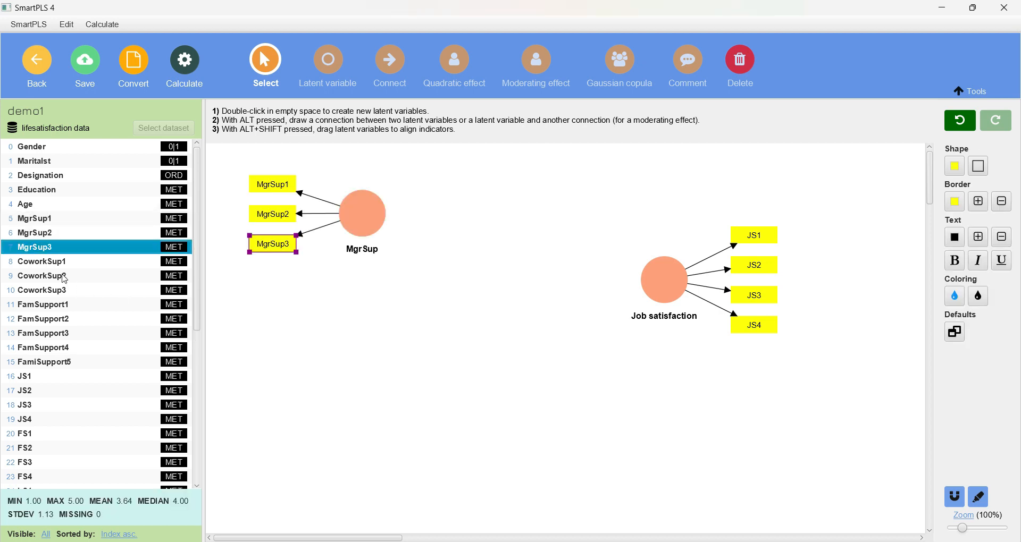
# Add a latent variable named "CoworkSup" with CoworkSup1 to CoworkSup3 below MgrSup and align its indicators to the left
pyautogui.click(60, 262)
pyautogui.keyDown('shift'); pyautogui.click(64, 291); pyautogui.keyUp('shift')
pyautogui.moveTo(61, 271); pyautogui.dragTo(367, 323)
pyautogui.press('Return')
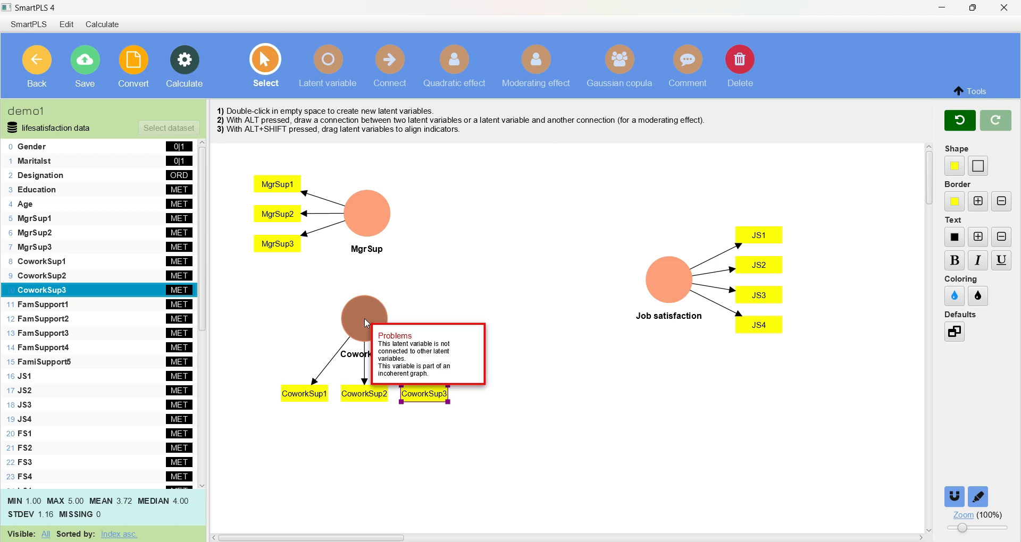
pyautogui.click(365, 317)
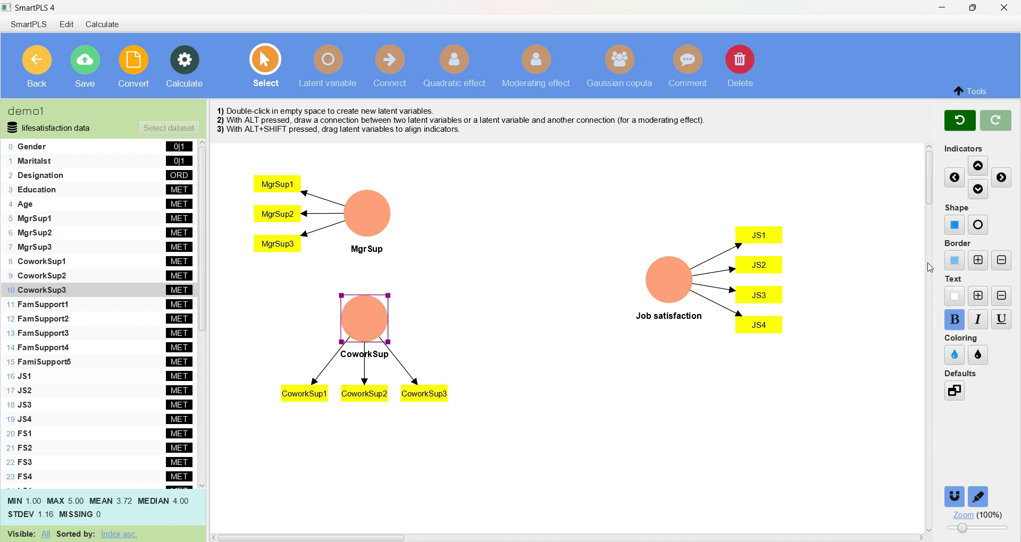
pyautogui.click(955, 178)
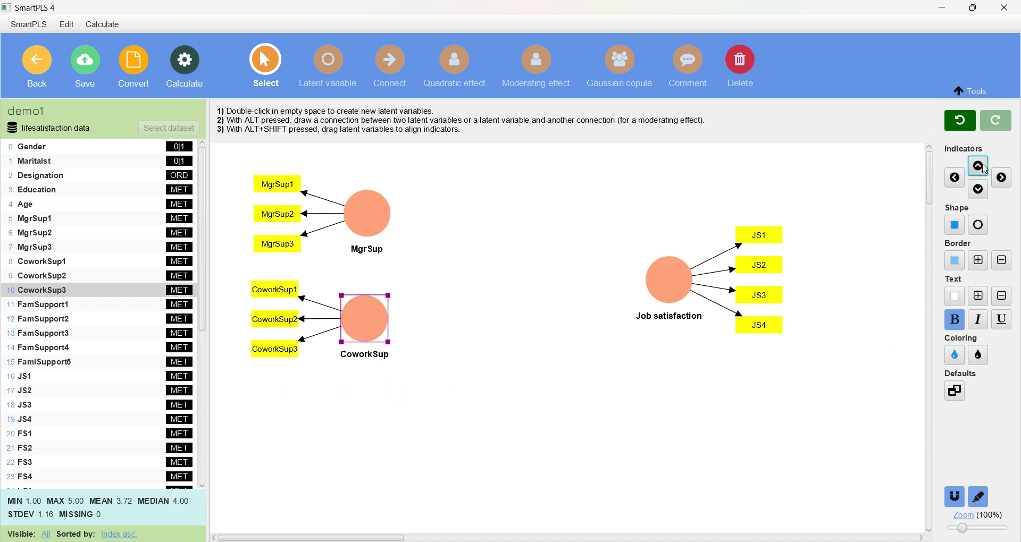
# Try the CoworkSup indicators above, to the right of and below their latent variable, and return them to the left
pyautogui.click(978, 166)
pyautogui.click(1002, 177)
pyautogui.click(978, 190)
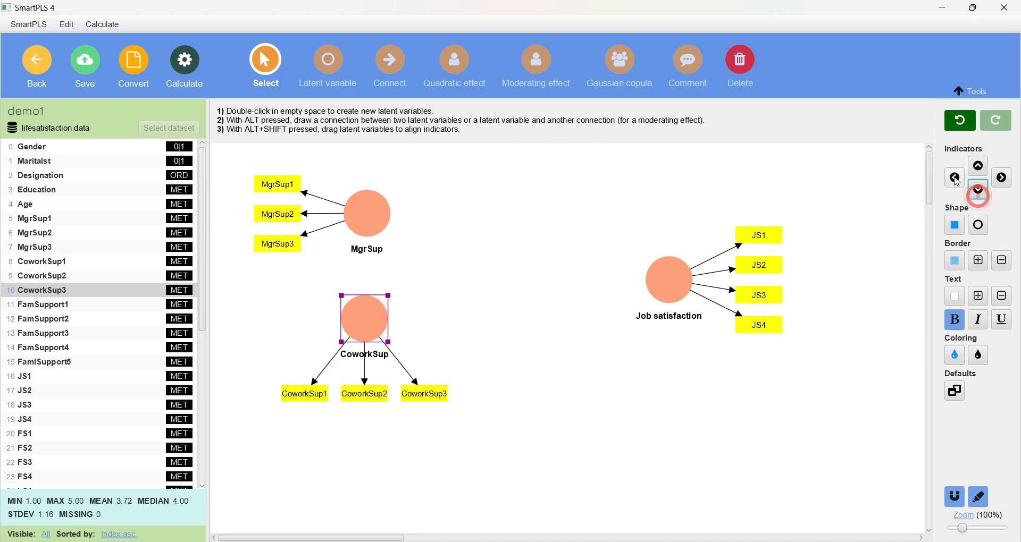
pyautogui.click(955, 179)
# Shift CoworkSup slightly to the right and show the SmartPLS 3 and SmartPLS 4 windows side by side
pyautogui.moveTo(361, 325); pyautogui.dragTo(369, 327)
pyautogui.click(973, 7)
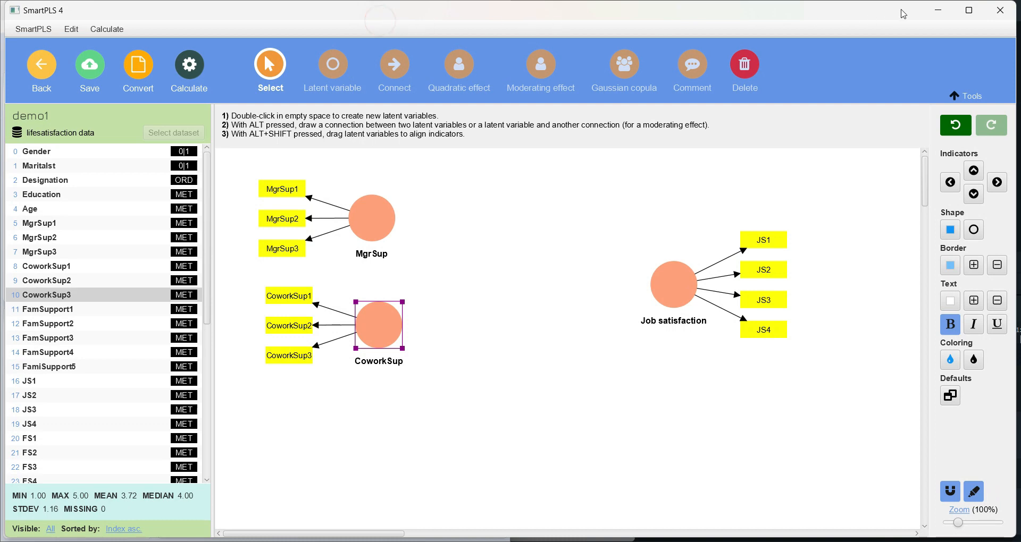
pyautogui.click(969, 10)
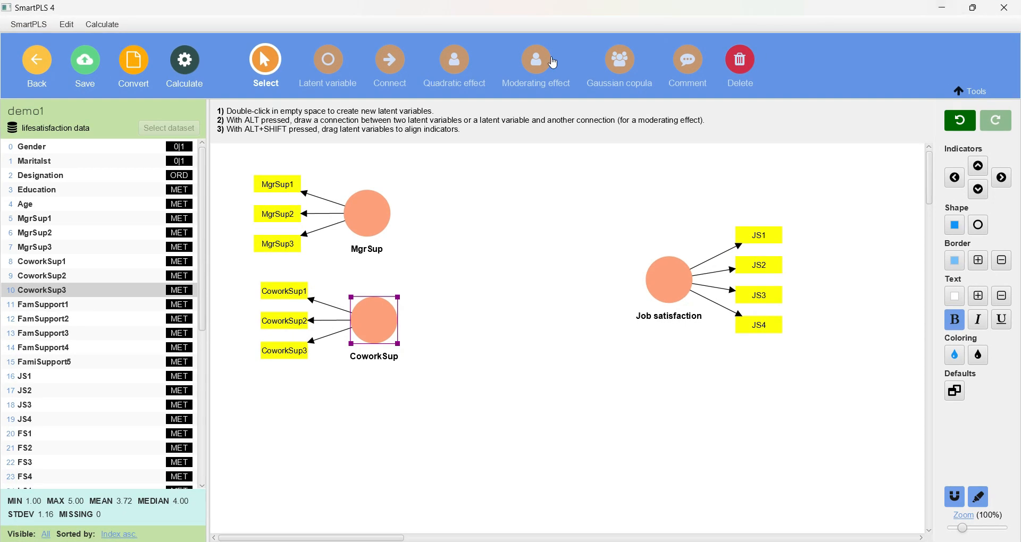
pyautogui.doubleClick(339, 15)
# In SmartPLS 3, align the Coworker Support indicators of the demo2 model below and above the variable, then return them to its left
pyautogui.click(367, 326)
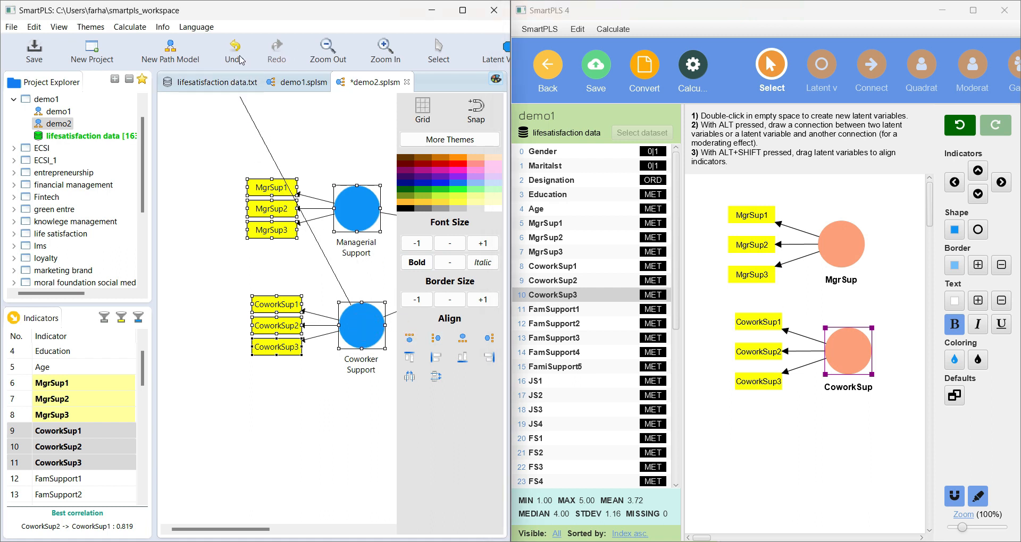
pyautogui.click(443, 52)
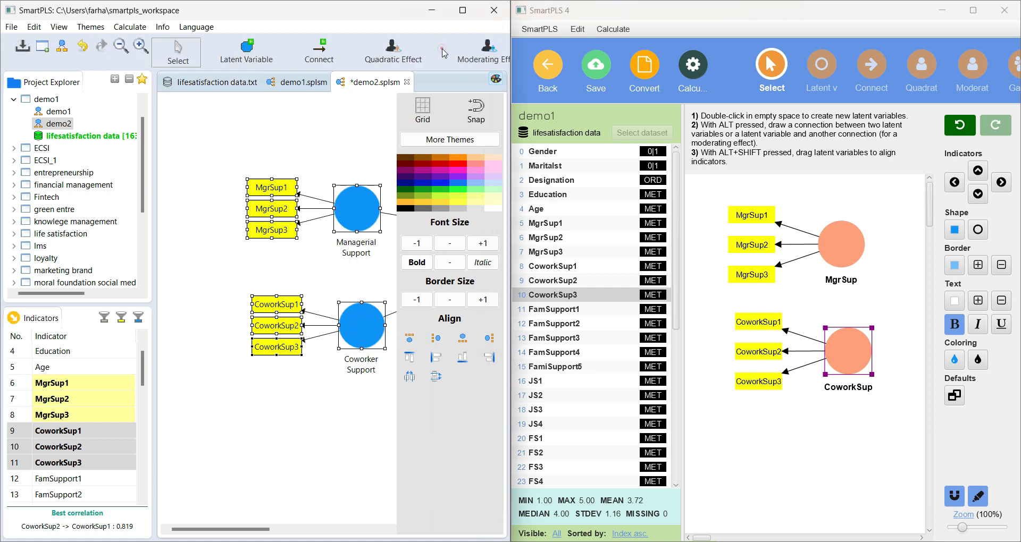
pyautogui.click(366, 327)
pyautogui.click(436, 344)
pyautogui.scroll(-3, 284, 258)
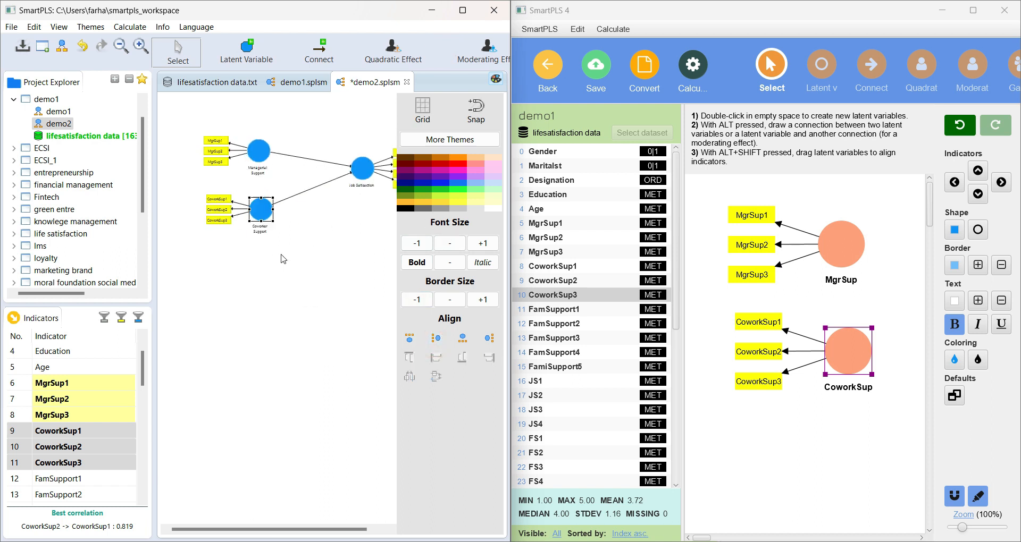
pyautogui.click(462, 339)
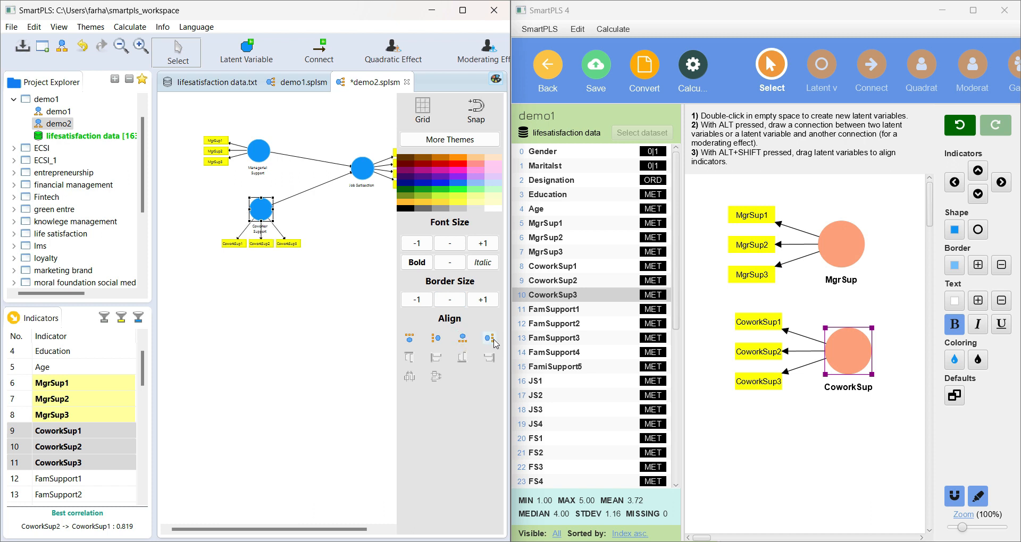
pyautogui.click(411, 339)
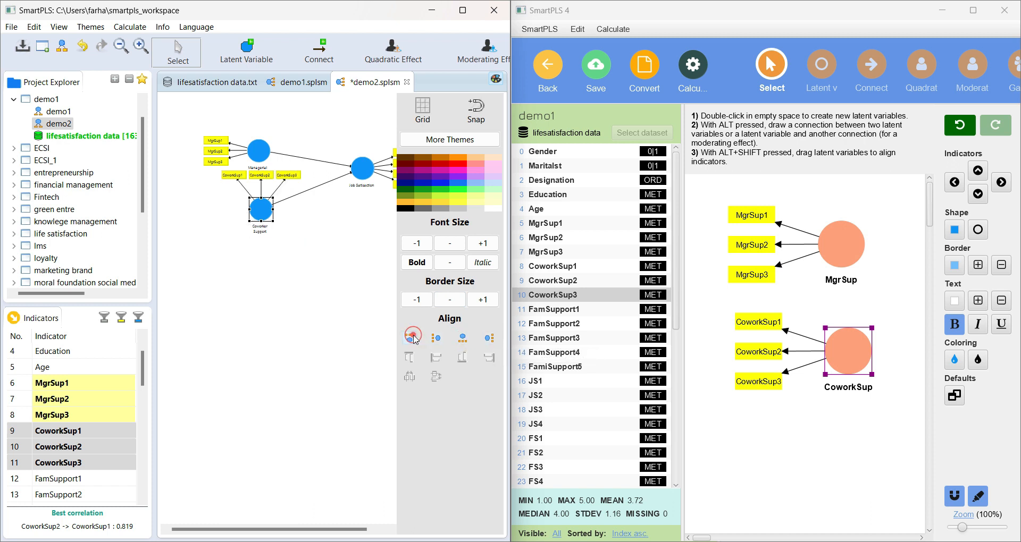
pyautogui.click(435, 338)
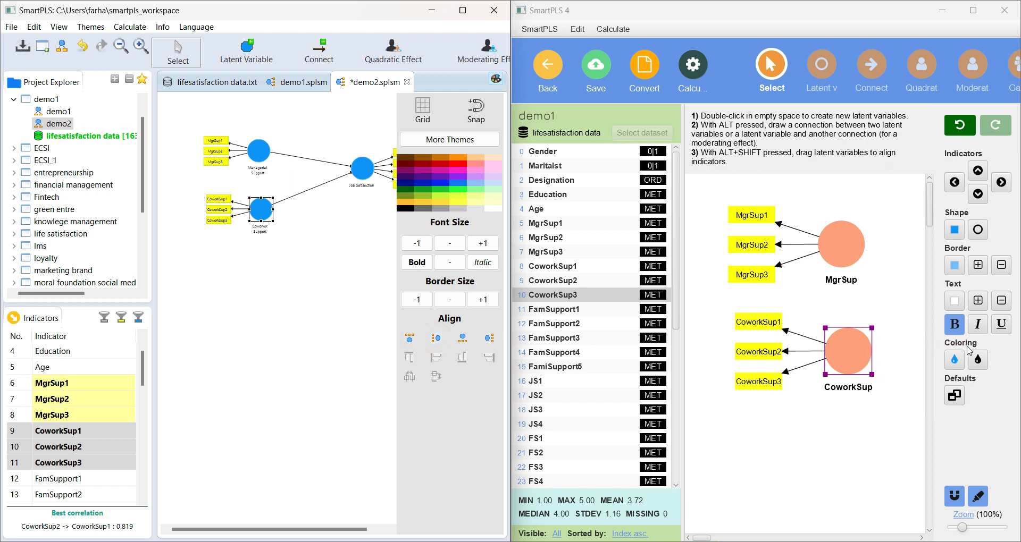
# In SmartPLS 4, line CoworkSup up directly below MgrSup and widen the modelling canvas
pyautogui.moveTo(844, 349); pyautogui.dragTo(837, 350)
pyautogui.moveTo(681, 282); pyautogui.dragTo(617, 289)
pyautogui.moveTo(961, 527); pyautogui.dragTo(956, 527)
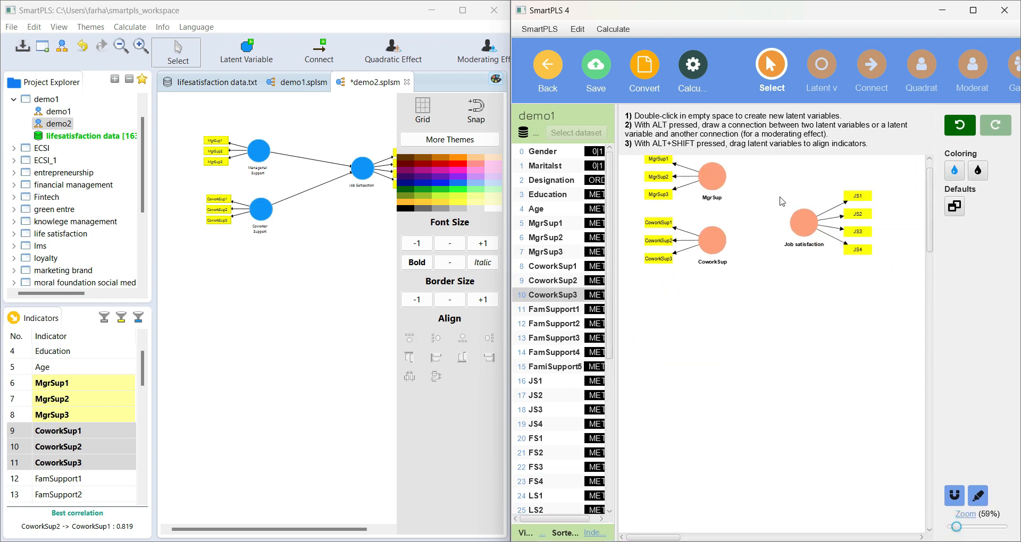
# Connect both MgrSup and CoworkSup to Job satisfaction with paths and return to the selection tool
pyautogui.click(873, 67)
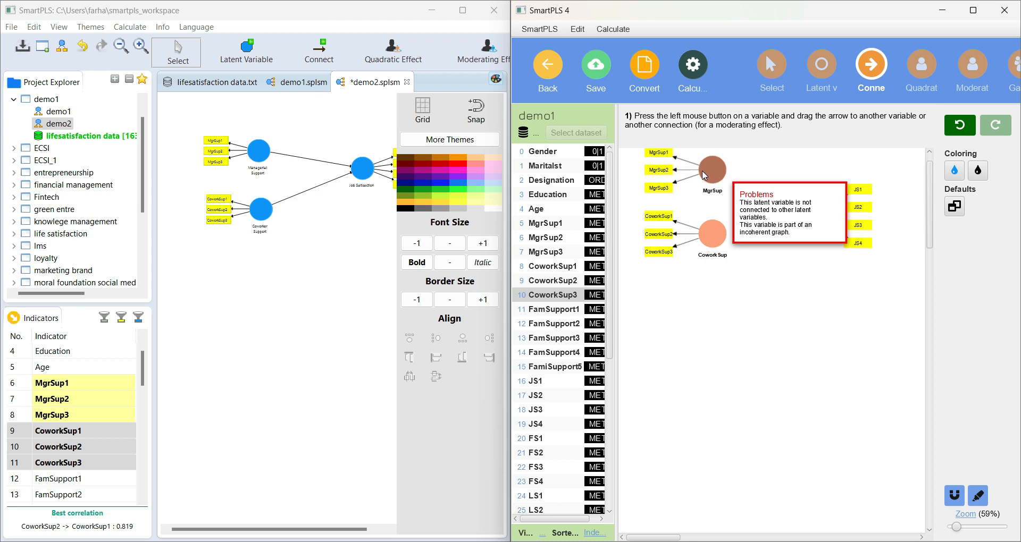
pyautogui.moveTo(727, 179); pyautogui.dragTo(800, 233)
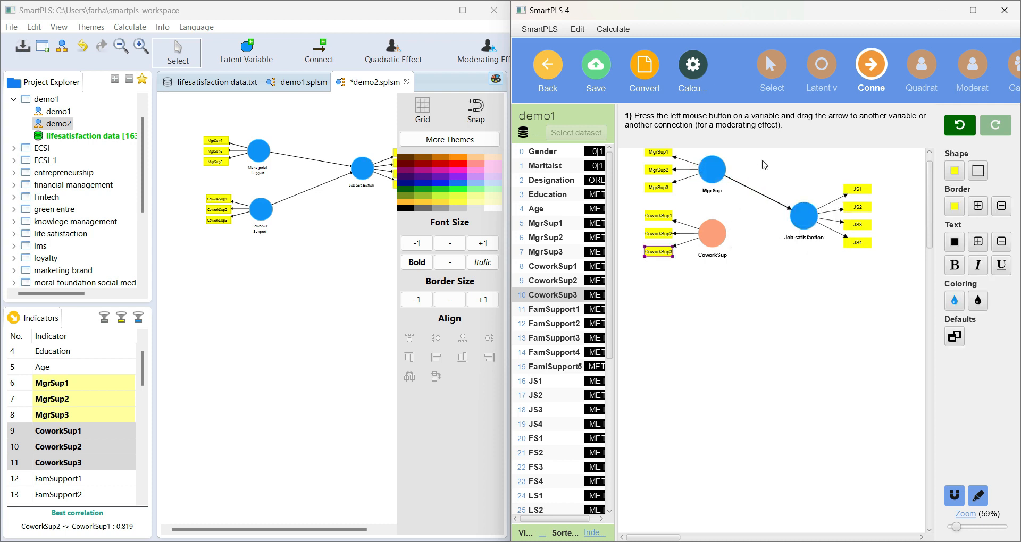
pyautogui.moveTo(724, 241); pyautogui.dragTo(798, 218)
pyautogui.click(776, 77)
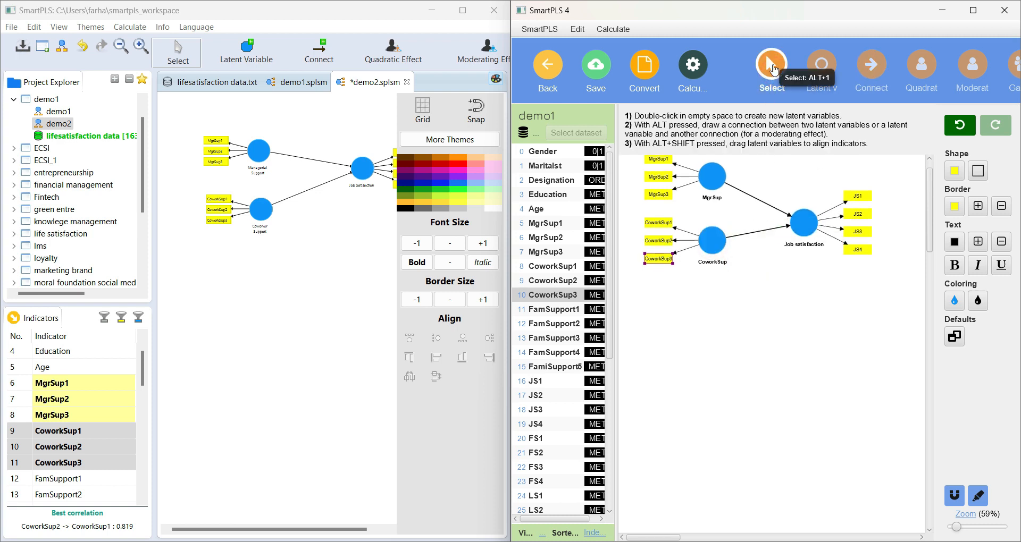
pyautogui.click(768, 302)
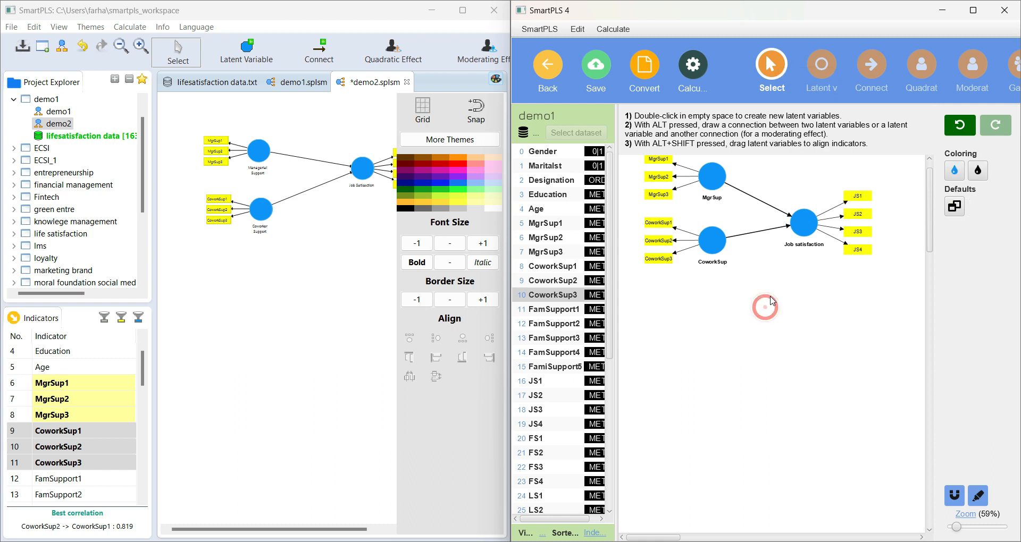
# Try switching the modelling tool between Connect, Latent variable and Select, ending with Select
pyautogui.hotkey('alt', '3')
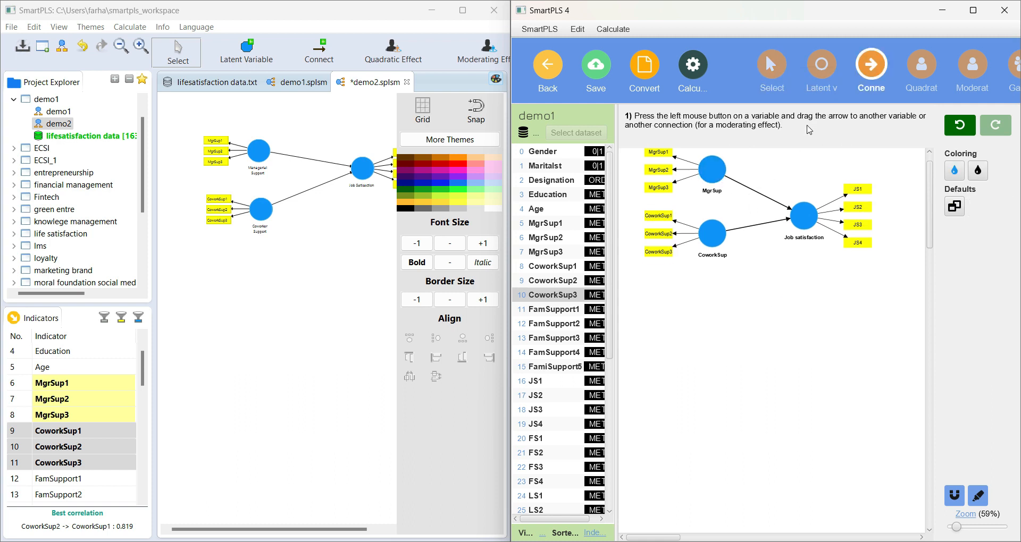
pyautogui.hotkey('alt', '1')
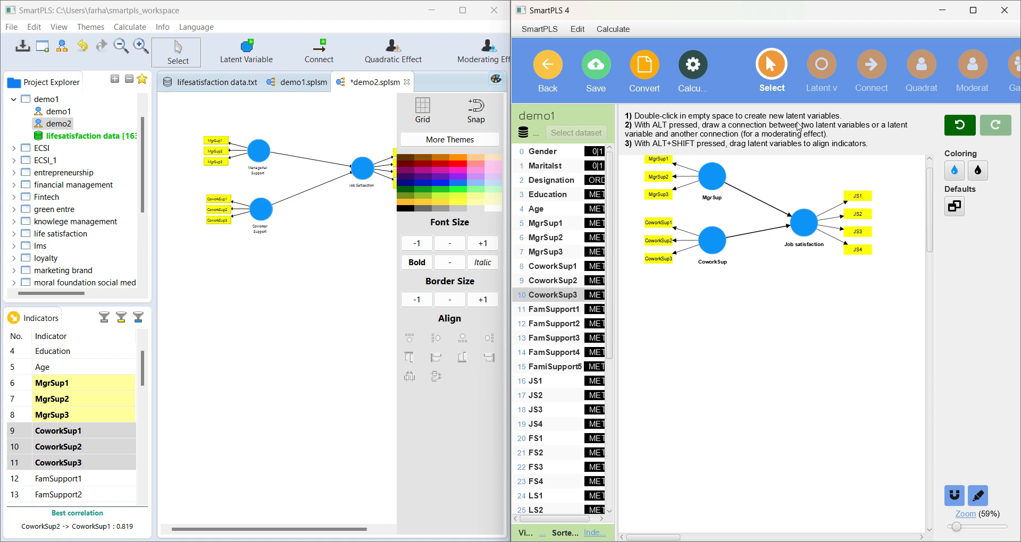
pyautogui.hotkey('alt', '2')
pyautogui.hotkey('alt', '1')
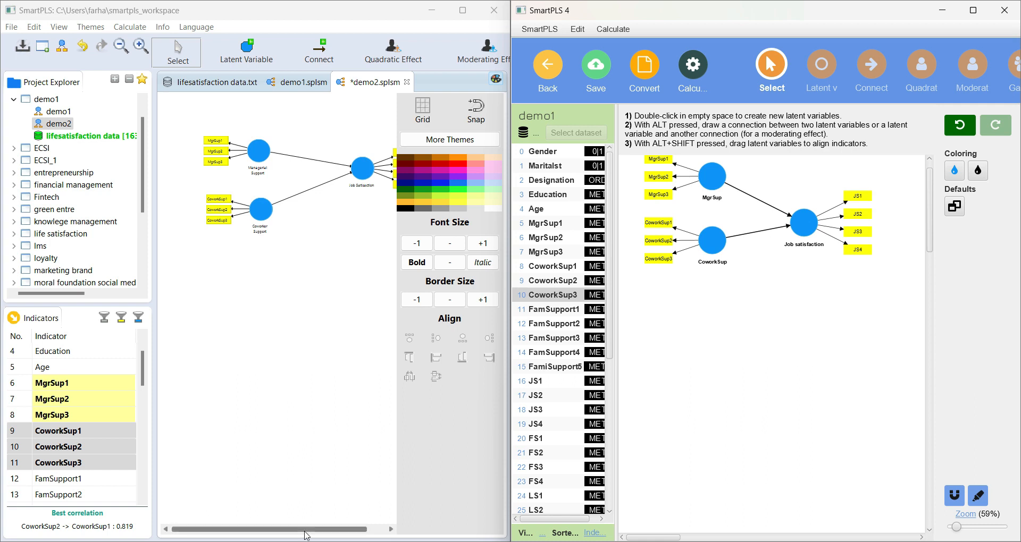
# Bring the whole SmartPLS 3 demo2 model into view to compare it with the SmartPLS 4 model
pyautogui.moveTo(301, 529); pyautogui.dragTo(319, 529)
pyautogui.click(844, 324)
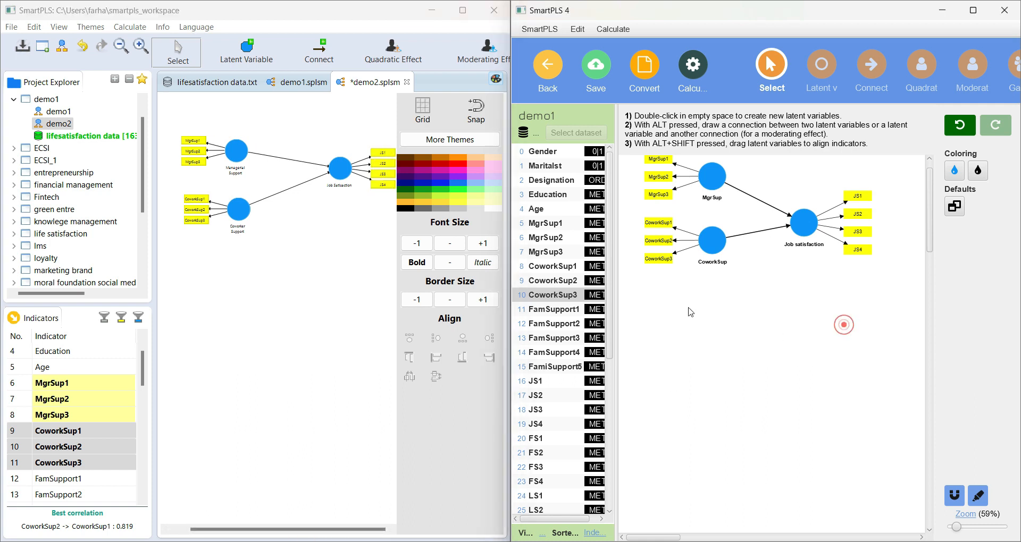
pyautogui.click(284, 300)
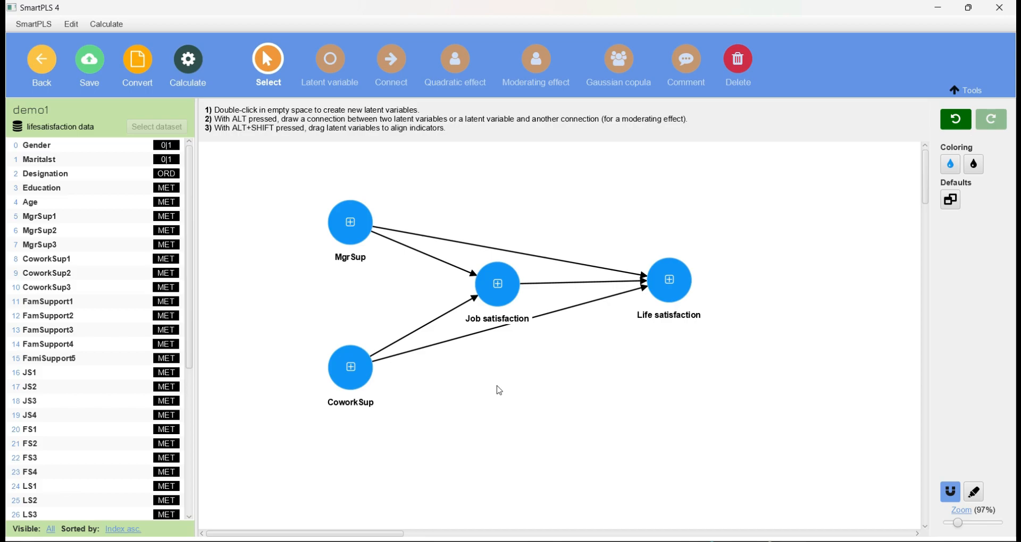
# Switch to SmartPLS 3 and reposition the four latent variables by hand, spreading the two support variables apart and roughly levelling the satisfaction variables
pyautogui.hotkey('alt', 'Tab')
pyautogui.hotkey('alt', 'Tab')
pyautogui.hotkey('alt', 'Tab')
pyautogui.hotkey('alt', 'Tab')
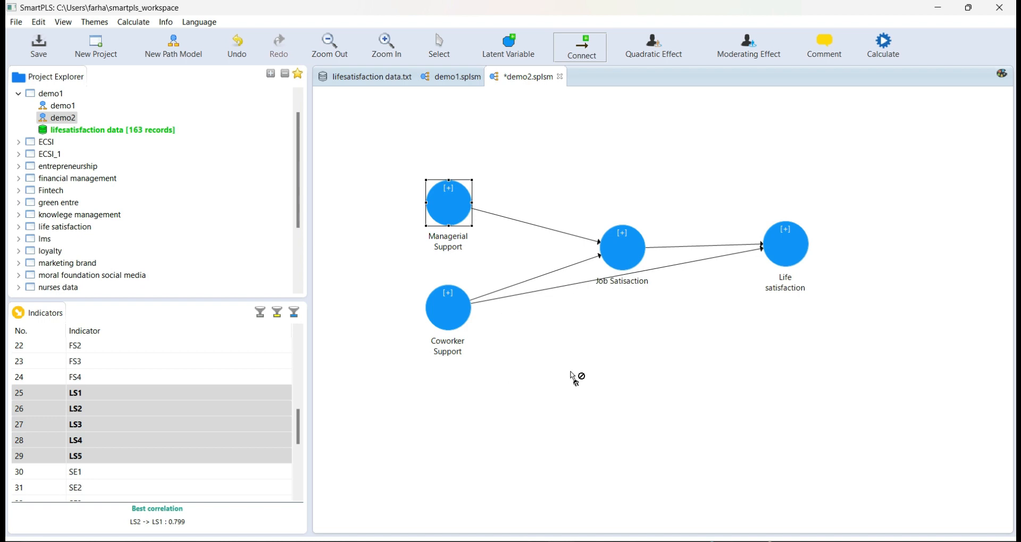
pyautogui.click(440, 46)
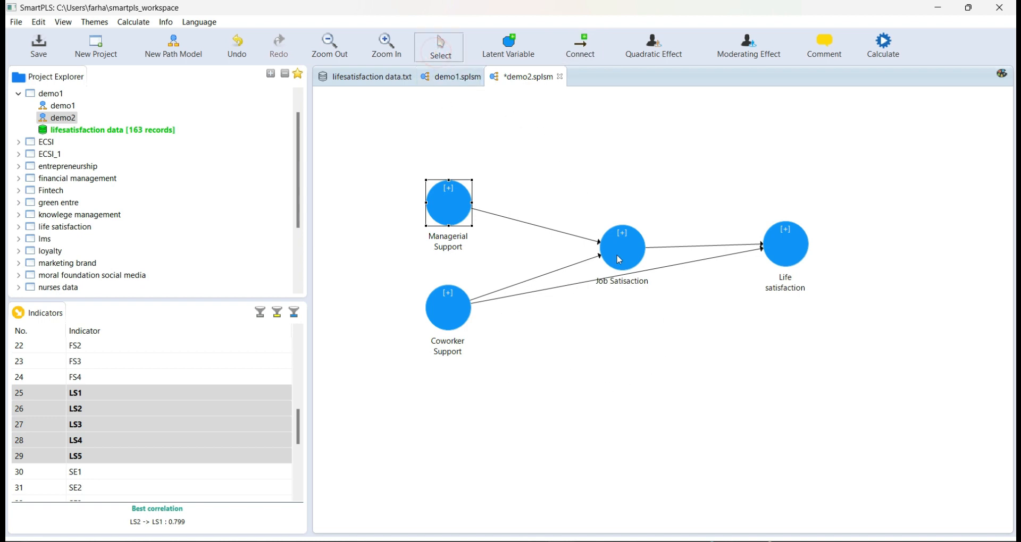
pyautogui.moveTo(785, 261)
pyautogui.mouseDown()
pyautogui.moveTo(788, 252)
pyautogui.moveTo(789, 269)
pyautogui.mouseUp()
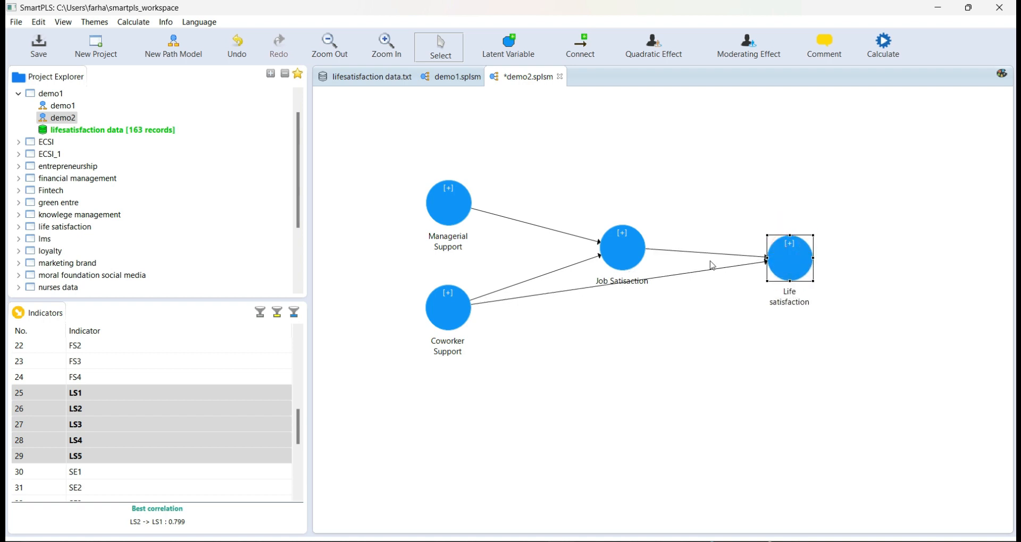
pyautogui.moveTo(460, 326); pyautogui.dragTo(453, 331)
pyautogui.moveTo(449, 217); pyautogui.dragTo(445, 200)
pyautogui.moveTo(618, 247); pyautogui.dragTo(608, 238)
pyautogui.click(790, 261)
pyautogui.moveTo(790, 261); pyautogui.dragTo(790, 250)
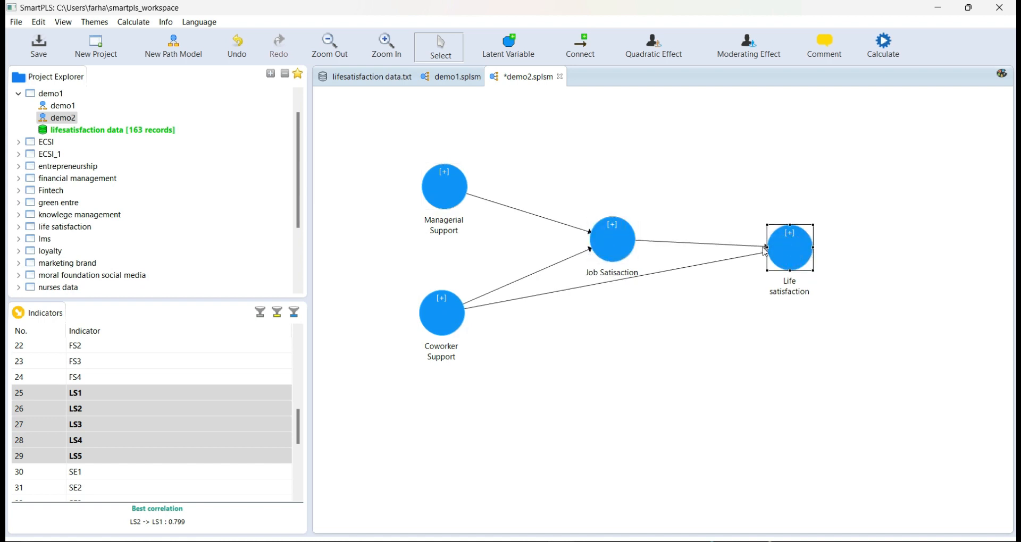
# Show the formatting options and align the left edges of Managerial Support and Coworker Support
pyautogui.click(1003, 74)
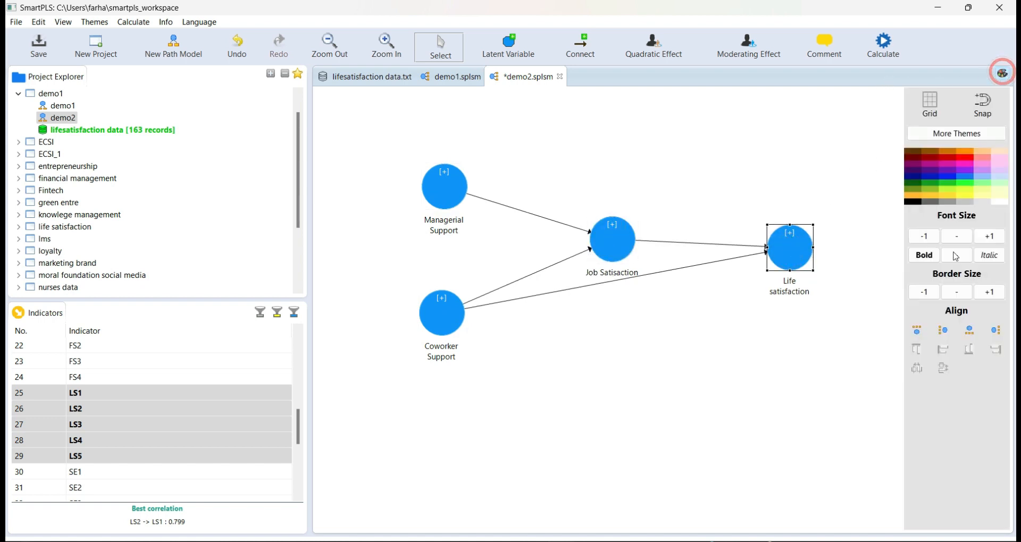
pyautogui.click(916, 350)
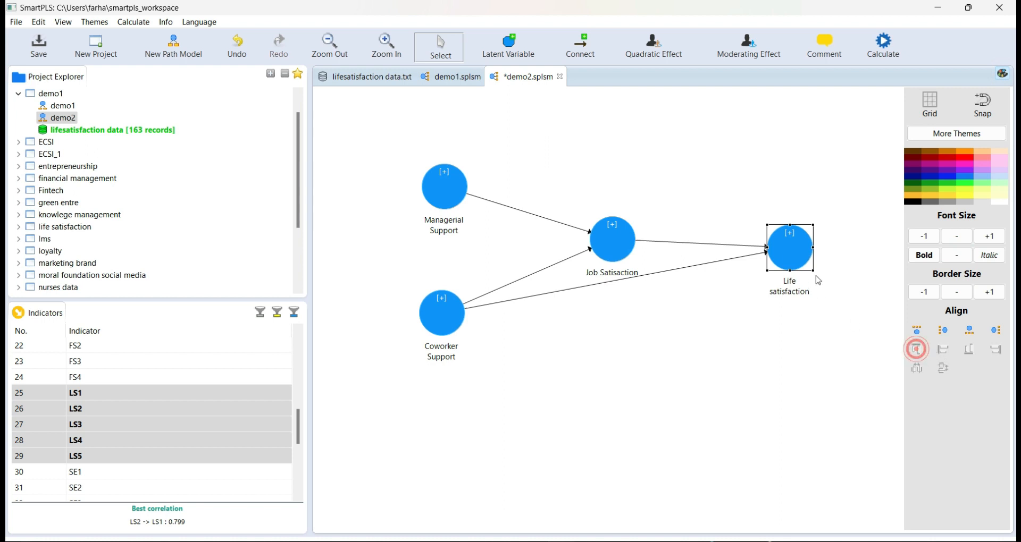
pyautogui.click(445, 201)
pyautogui.keyDown('ctrl'); pyautogui.click(440, 315); pyautogui.keyUp('ctrl')
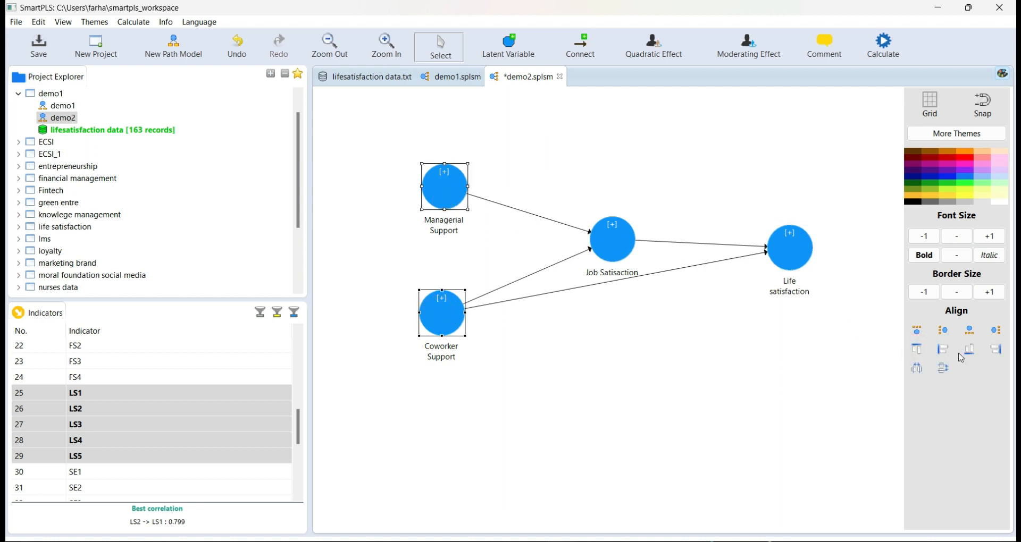
pyautogui.click(973, 353)
pyautogui.click(943, 350)
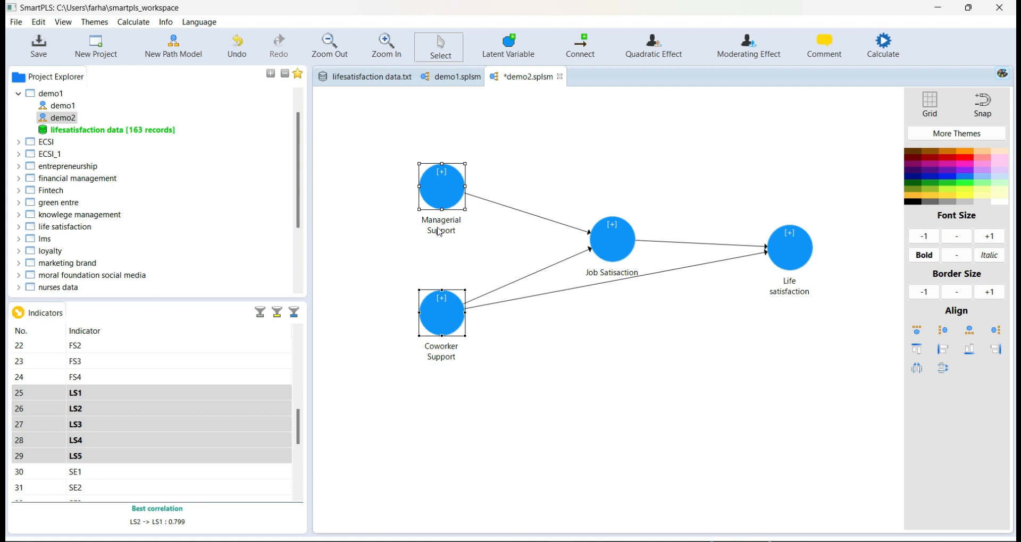
# Nudge the Life satisfaction variable upward and then slightly back down beside the job satisfaction variable
pyautogui.click(785, 248)
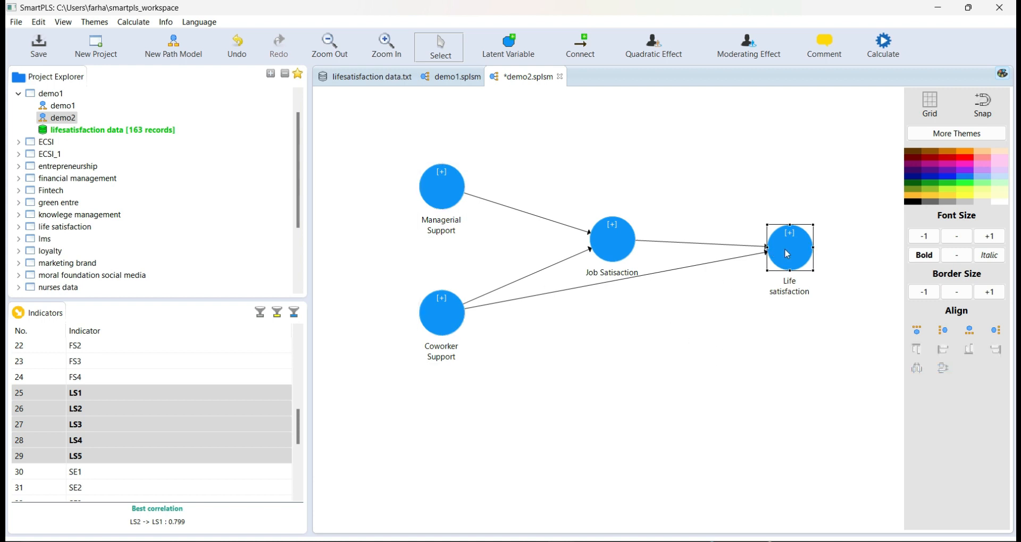
pyautogui.moveTo(785, 238); pyautogui.dragTo(785, 237)
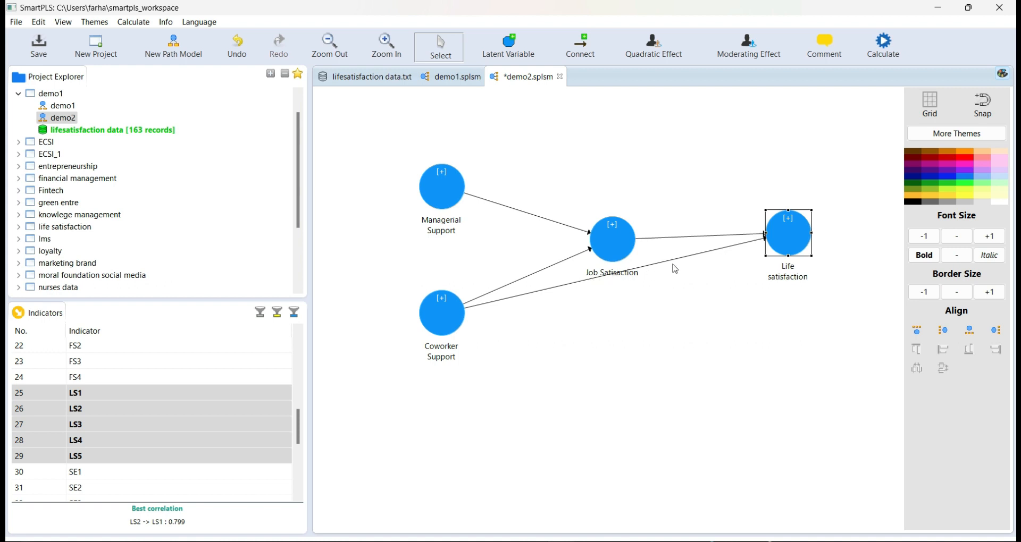
pyautogui.moveTo(790, 242); pyautogui.dragTo(788, 250)
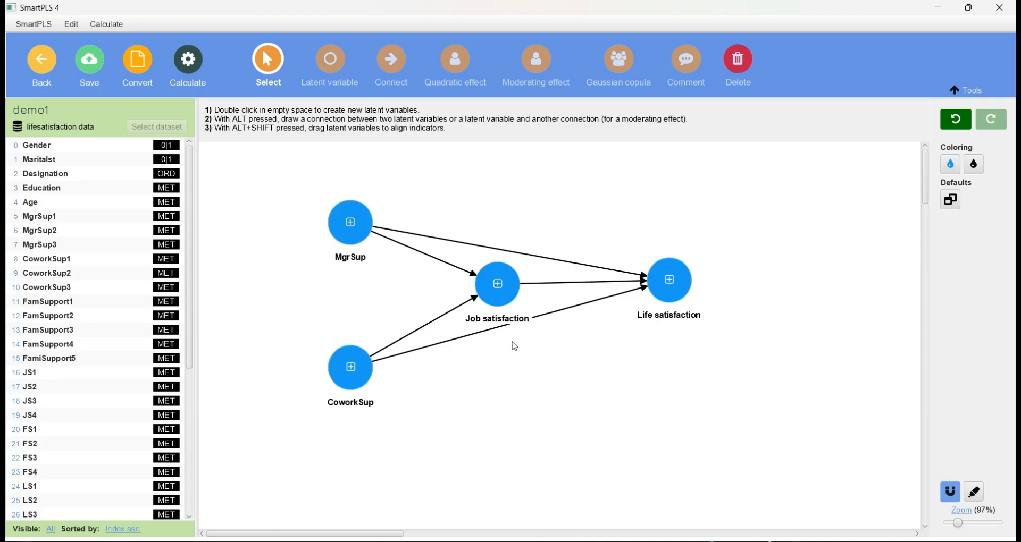
# In SmartPLS 4, try the Job satisfaction label at several positions above and below its circle
pyautogui.moveTo(515, 322)
pyautogui.mouseDown()
pyautogui.moveTo(526, 358)
pyautogui.moveTo(519, 225)
pyautogui.moveTo(535, 234)
pyautogui.moveTo(513, 234)
pyautogui.mouseUp()
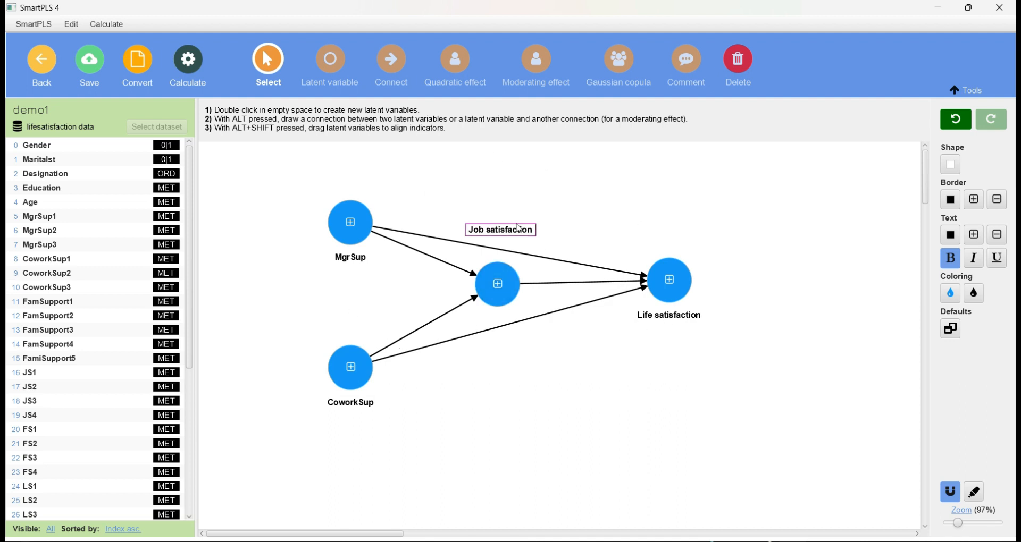
pyautogui.moveTo(509, 233); pyautogui.dragTo(509, 257)
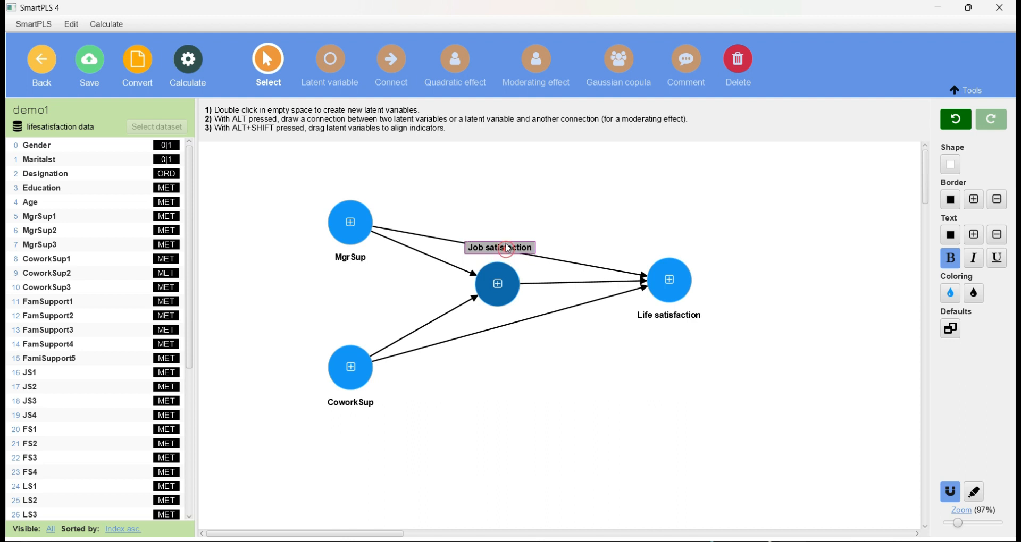
pyautogui.moveTo(515, 236); pyautogui.dragTo(518, 323)
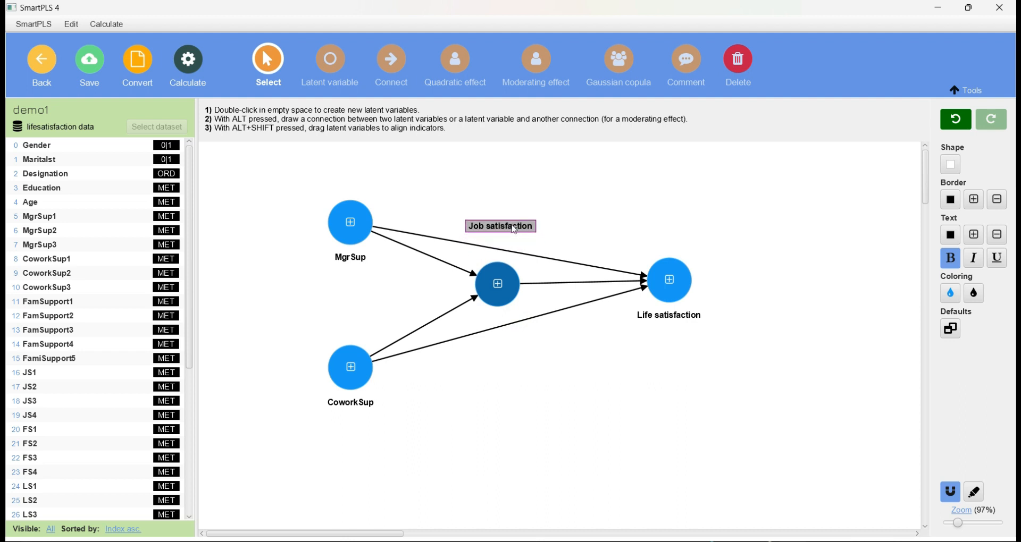
pyautogui.moveTo(514, 230); pyautogui.dragTo(518, 378)
# Move the Job satisfaction variable up above the MgrSup path to Life satisfaction and place its label directly above the circle
pyautogui.moveTo(502, 287); pyautogui.dragTo(511, 205)
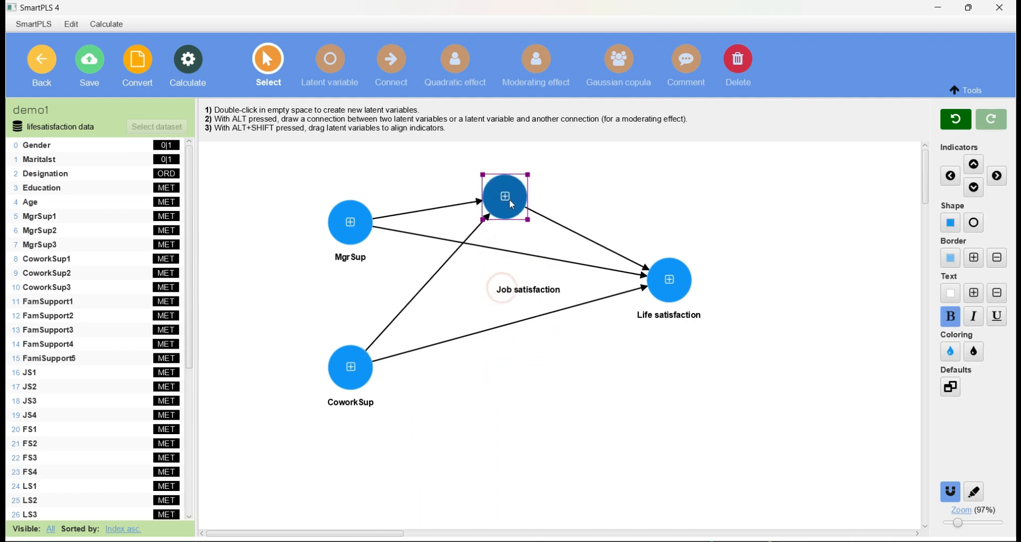
pyautogui.moveTo(534, 295); pyautogui.dragTo(509, 158)
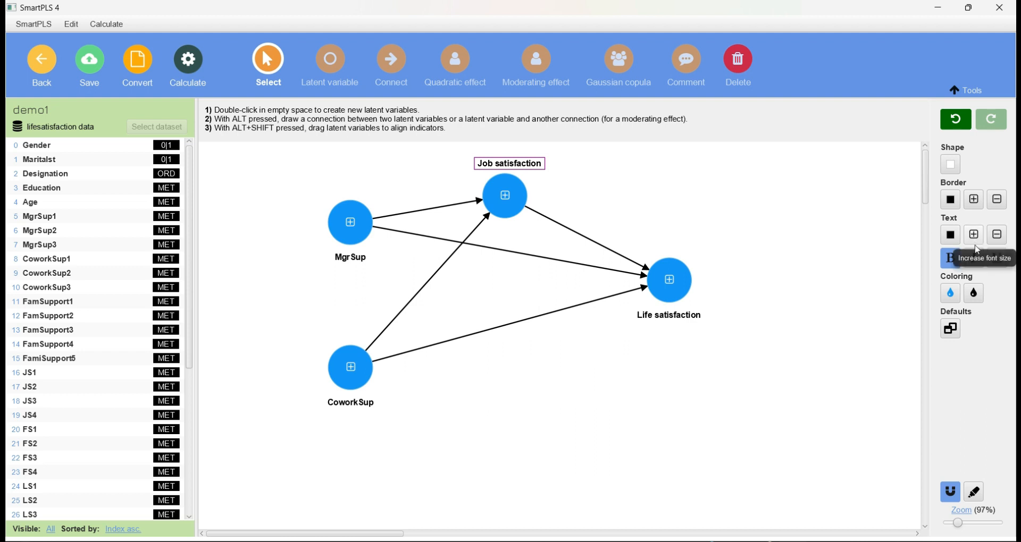
# Fill the Job satisfaction label with light purple and give the MgrSup label a magenta border
pyautogui.click(950, 164)
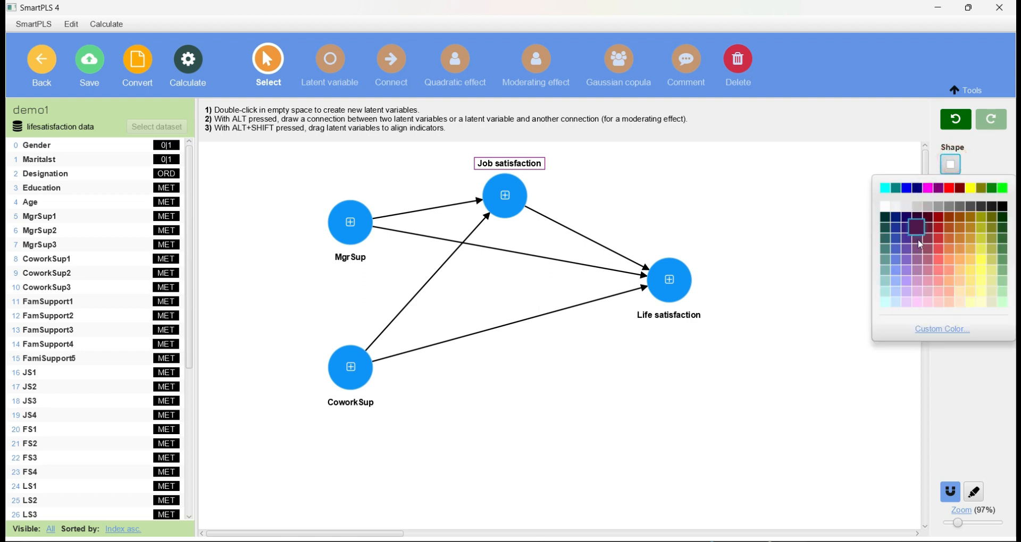
pyautogui.click(907, 270)
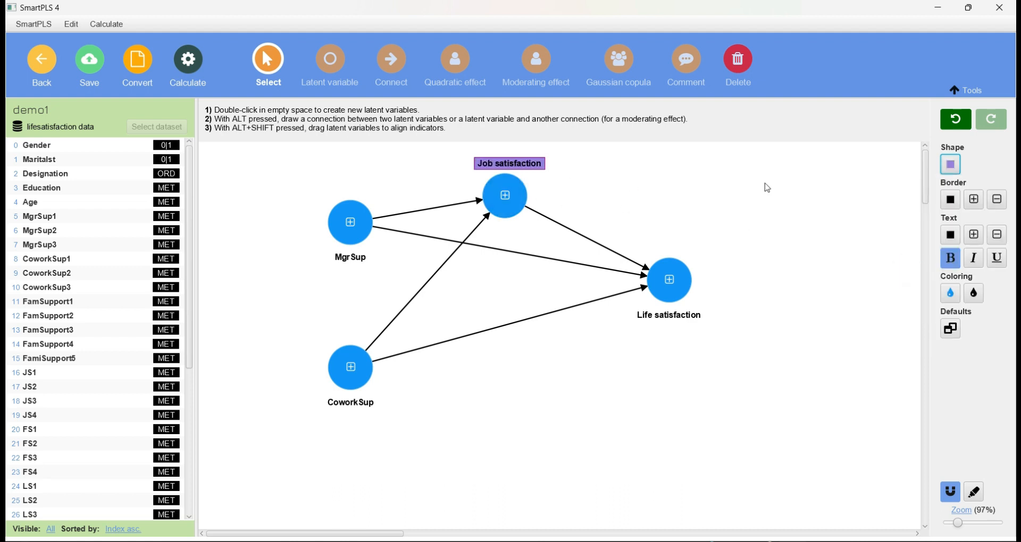
pyautogui.click(350, 258)
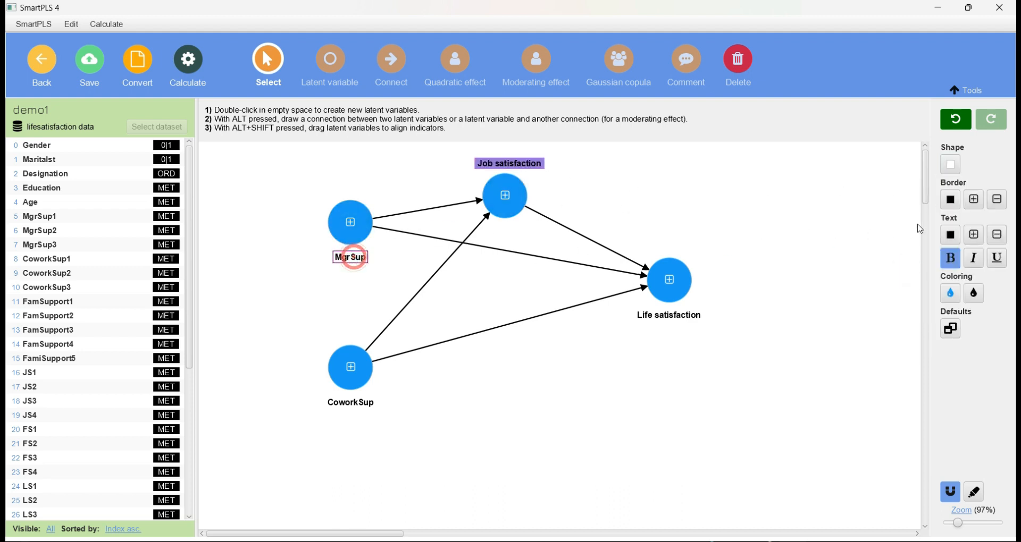
pyautogui.click(954, 207)
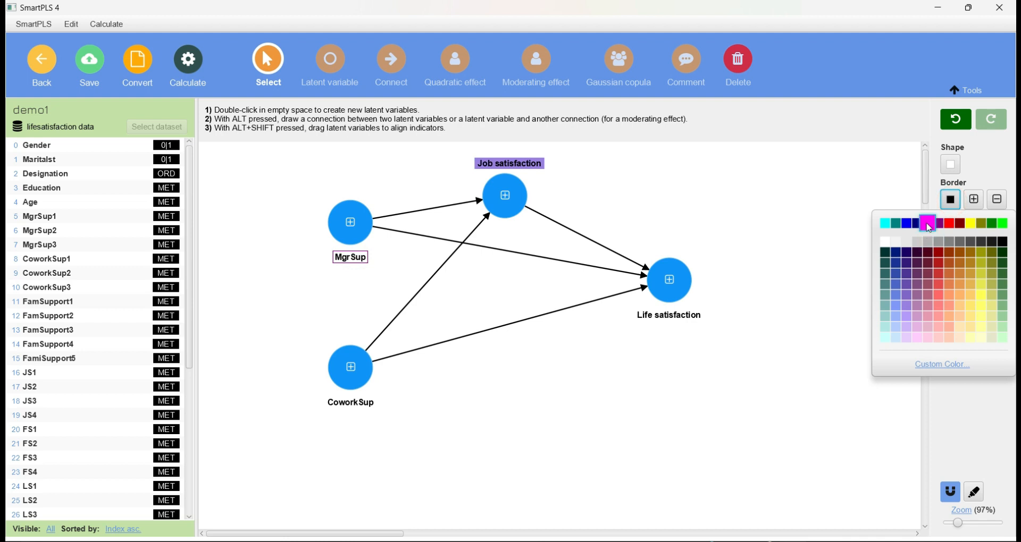
pyautogui.click(926, 222)
# Fill the Life satisfaction circle with magenta and clear the selection
pyautogui.click(668, 280)
pyautogui.click(952, 223)
pyautogui.click(926, 247)
pyautogui.click(784, 249)
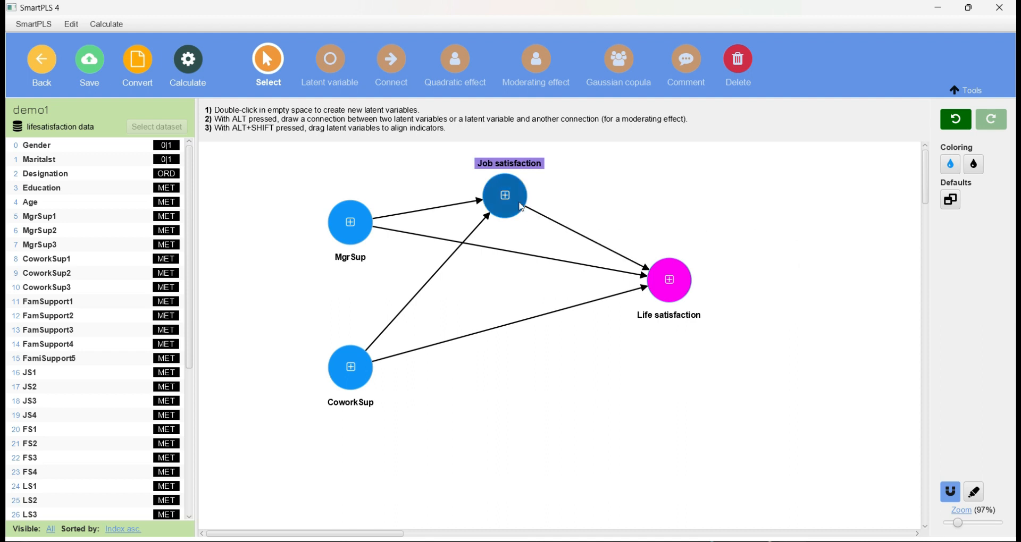
pyautogui.click(519, 204)
pyautogui.click(509, 312)
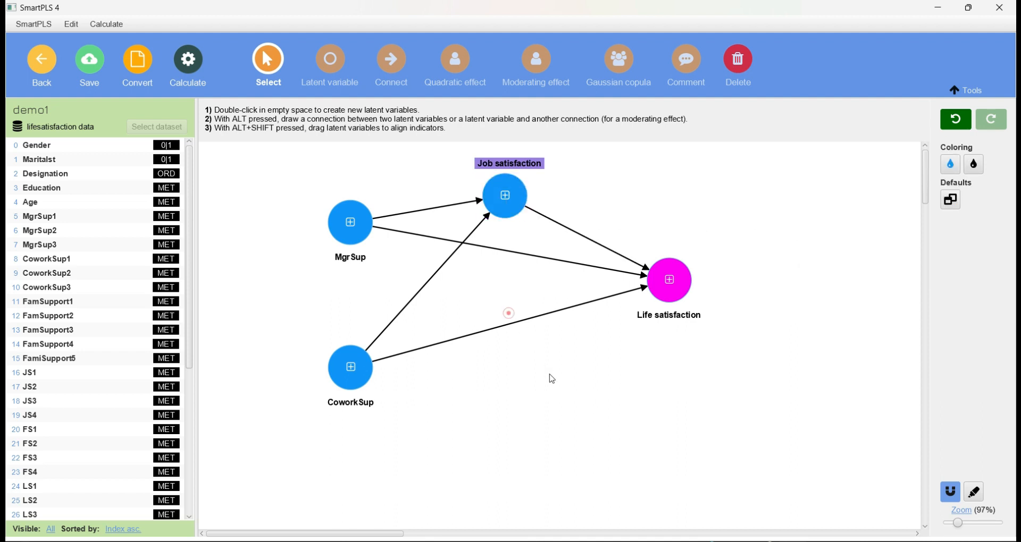
# Apply black-and-white coloring to the whole model and restore the default blue coloring
pyautogui.hotkey('ctrl', 'a')
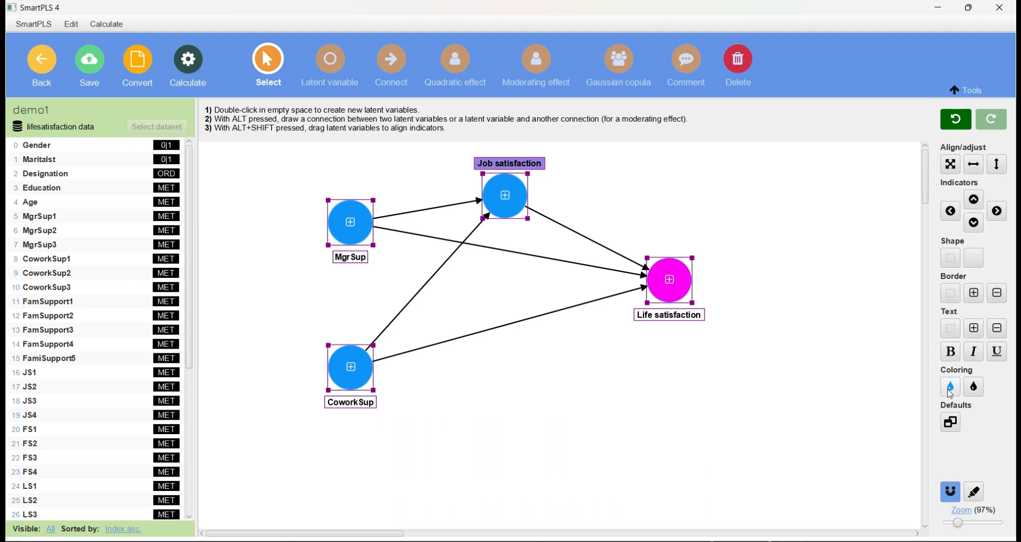
pyautogui.click(951, 392)
pyautogui.click(974, 387)
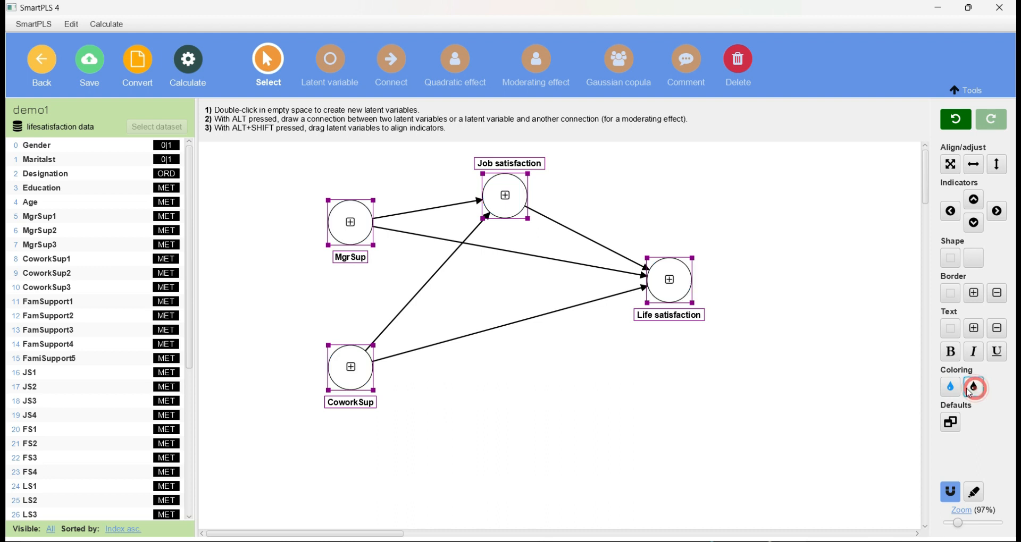
pyautogui.click(952, 391)
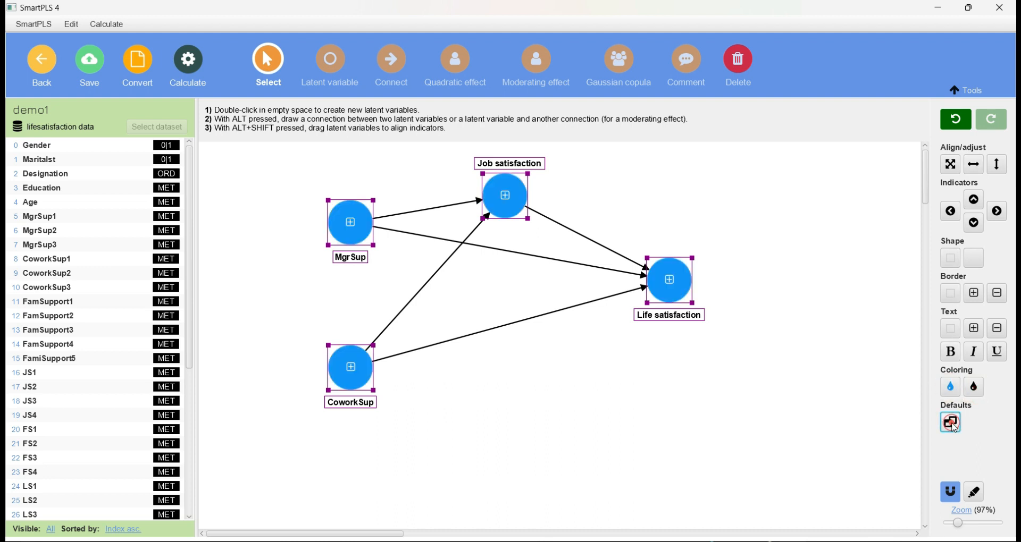
pyautogui.click(790, 319)
# Fill the Life satisfaction circle with red
pyautogui.click(672, 280)
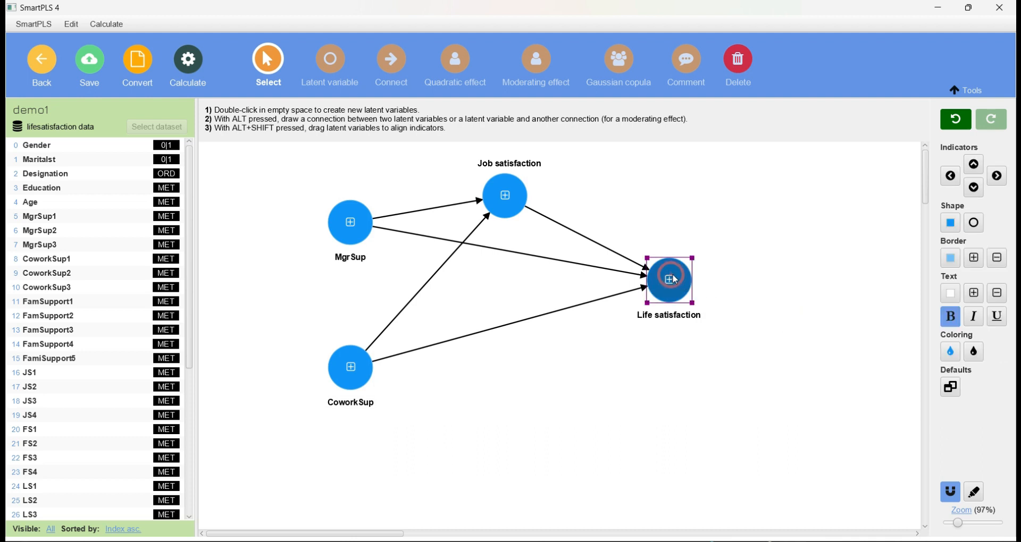
pyautogui.click(950, 223)
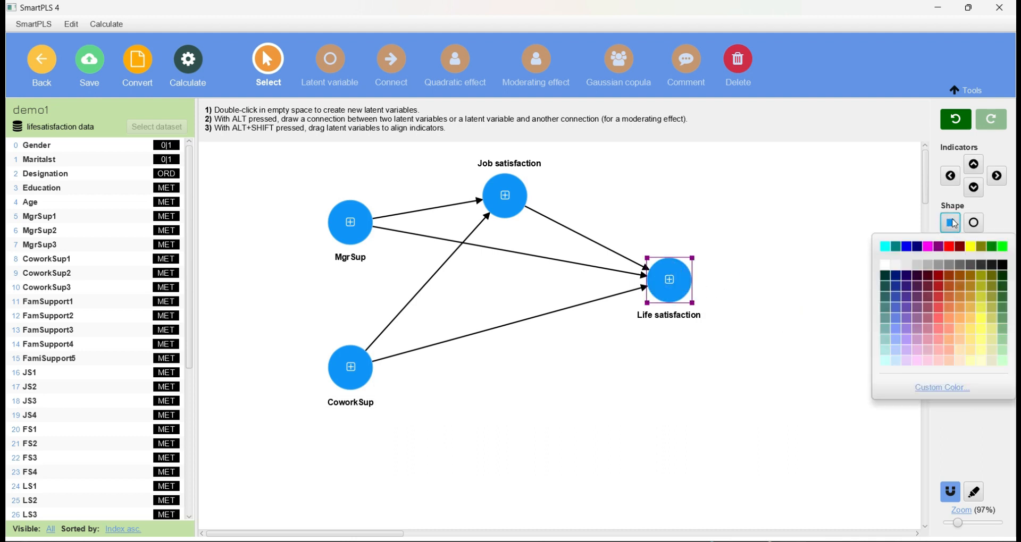
pyautogui.click(952, 247)
# Select all four latent variables together and give them a magenta border and a purple fill
pyautogui.click(505, 198)
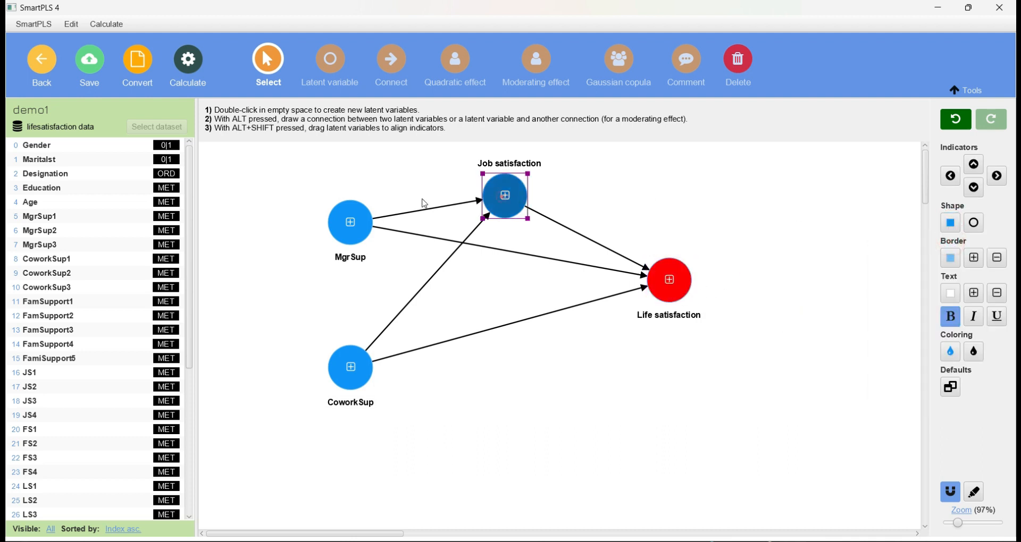
pyautogui.click(349, 212)
pyautogui.click(352, 352)
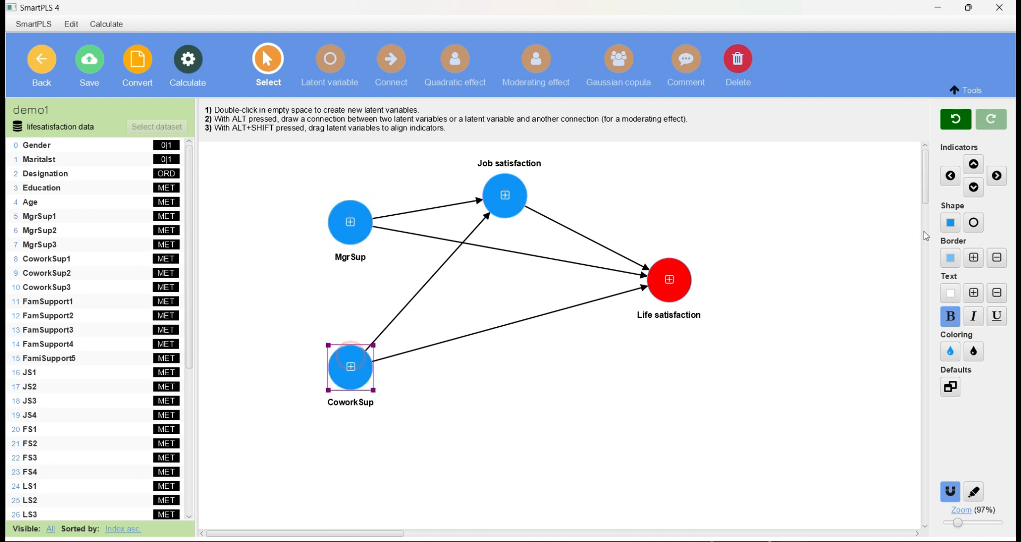
pyautogui.keyDown('shift'); pyautogui.click(673, 281); pyautogui.keyUp('shift')
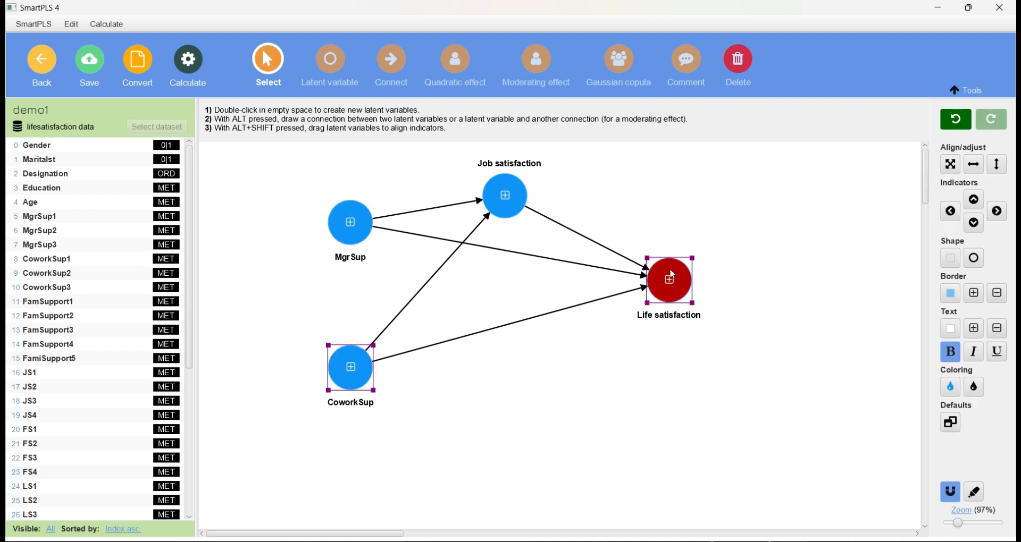
pyautogui.keyDown('shift'); pyautogui.click(508, 194); pyautogui.keyUp('shift')
pyautogui.keyDown('shift'); pyautogui.click(350, 221); pyautogui.keyUp('shift')
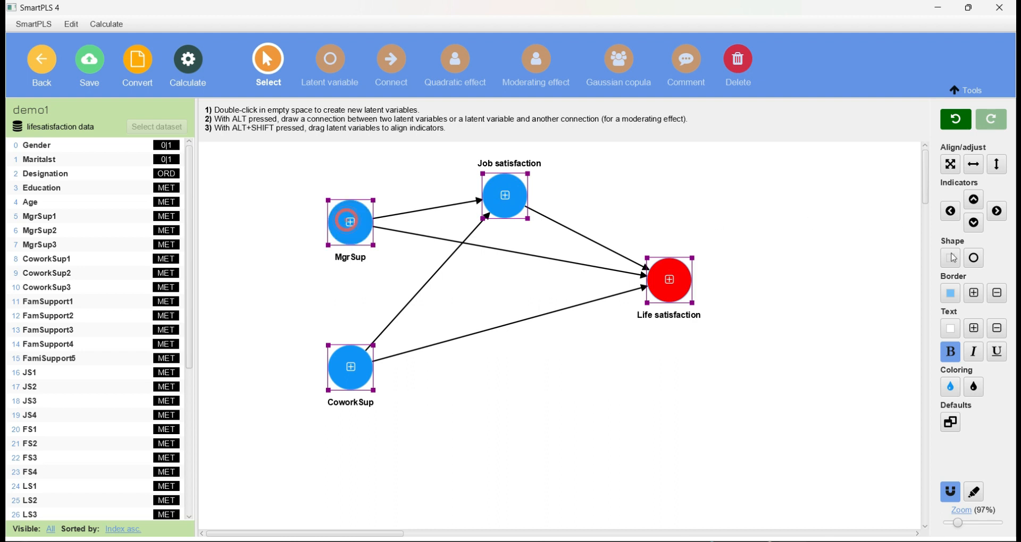
pyautogui.click(950, 293)
pyautogui.click(938, 317)
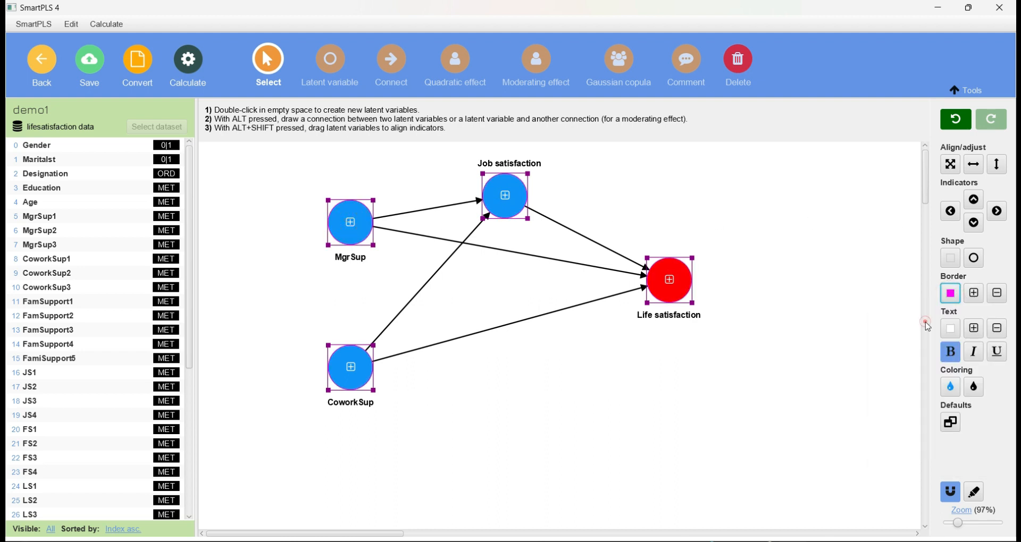
pyautogui.click(950, 258)
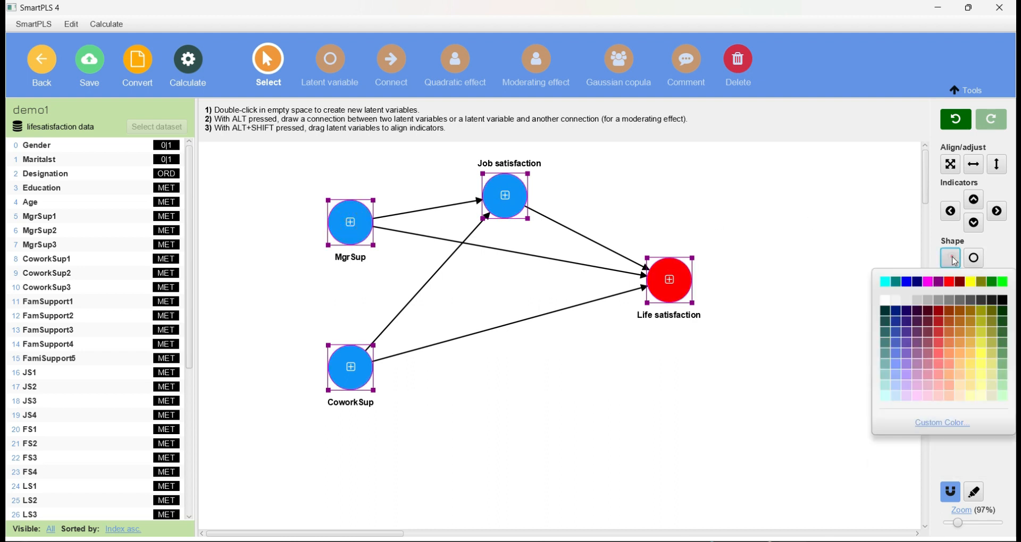
pyautogui.click(943, 286)
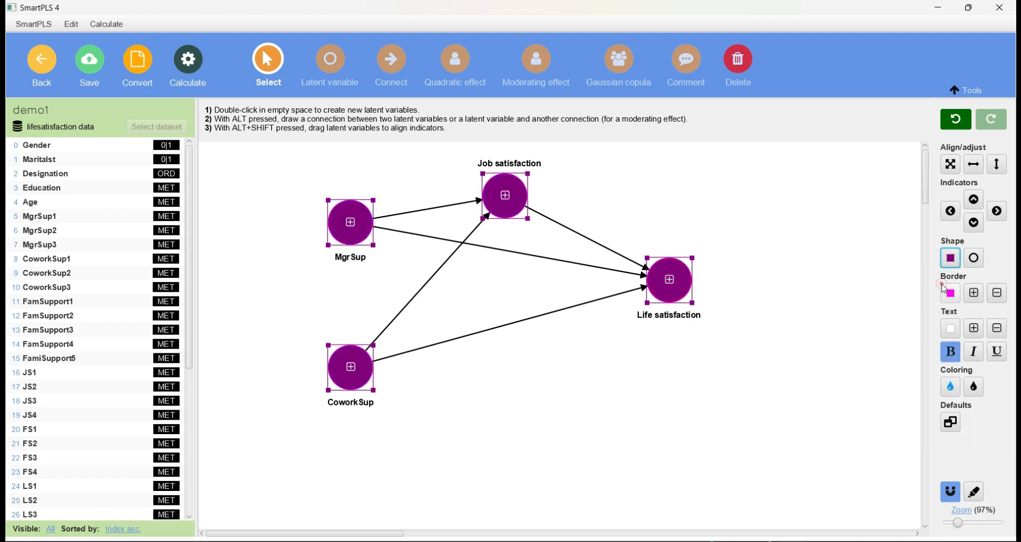
pyautogui.click(827, 248)
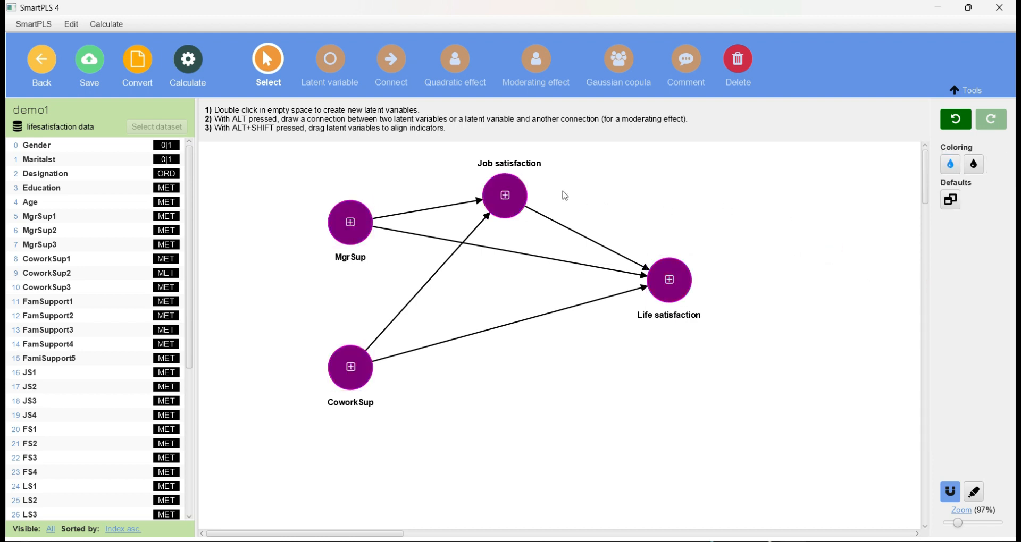
# Move the Job satisfaction label slightly closer to its circle and place the Life satisfaction label above its circle
pyautogui.moveTo(510, 164)
pyautogui.mouseDown()
pyautogui.moveTo(510, 229)
pyautogui.moveTo(510, 170)
pyautogui.mouseUp()
pyautogui.moveTo(668, 315); pyautogui.dragTo(673, 248)
# Show the indicators of the MgrSup variable and nudge the MgrSup2 indicator slightly
pyautogui.click(362, 234)
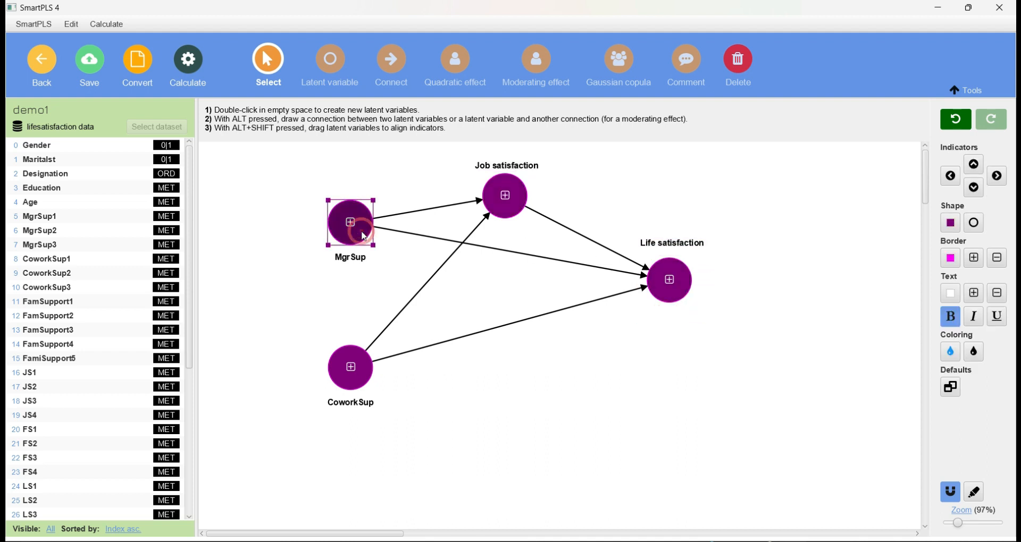
pyautogui.doubleClick(361, 231)
pyautogui.moveTo(269, 224)
pyautogui.mouseDown()
pyautogui.moveTo(264, 235)
pyautogui.moveTo(274, 224)
pyautogui.mouseUp()
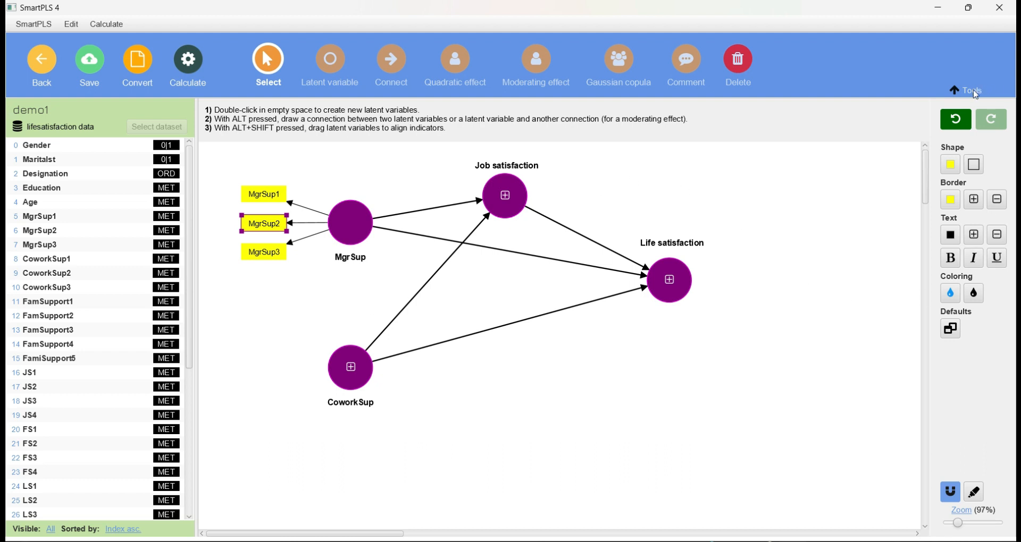
# Switch to SmartPLS 3 to compare its formatting options and return to SmartPLS 4
pyautogui.hotkey('alt', 'Tab')
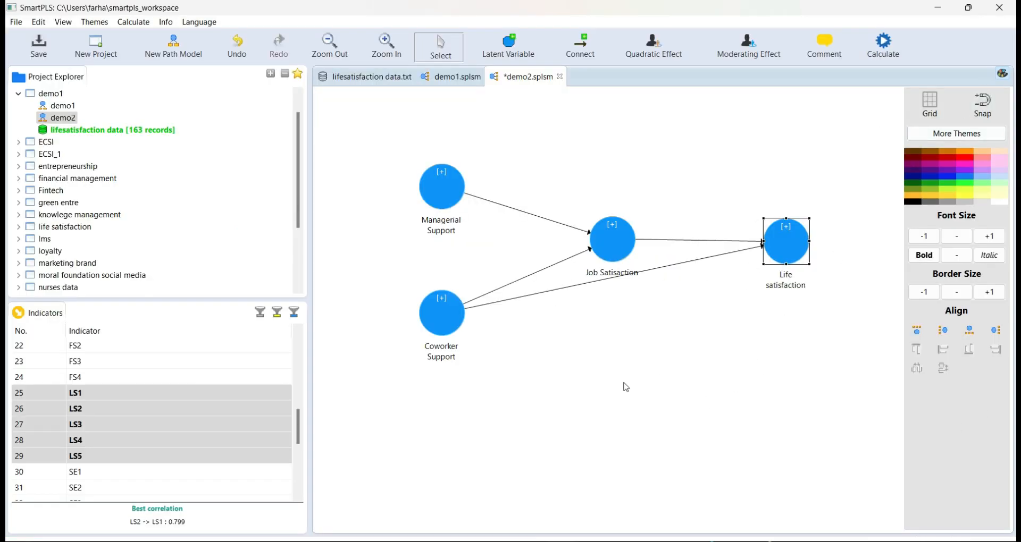
pyautogui.hotkey('alt', 'Tab')
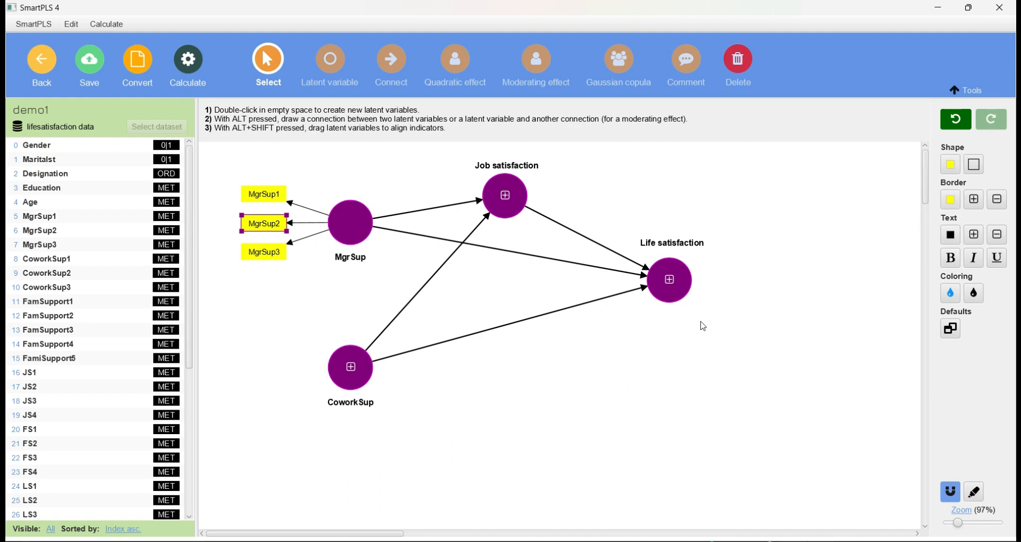
# Undo the MgrSup indicator display and the recent label moves and color changes
pyautogui.hotkey('ctrl', 'z')
pyautogui.hotkey('ctrl', 'z')
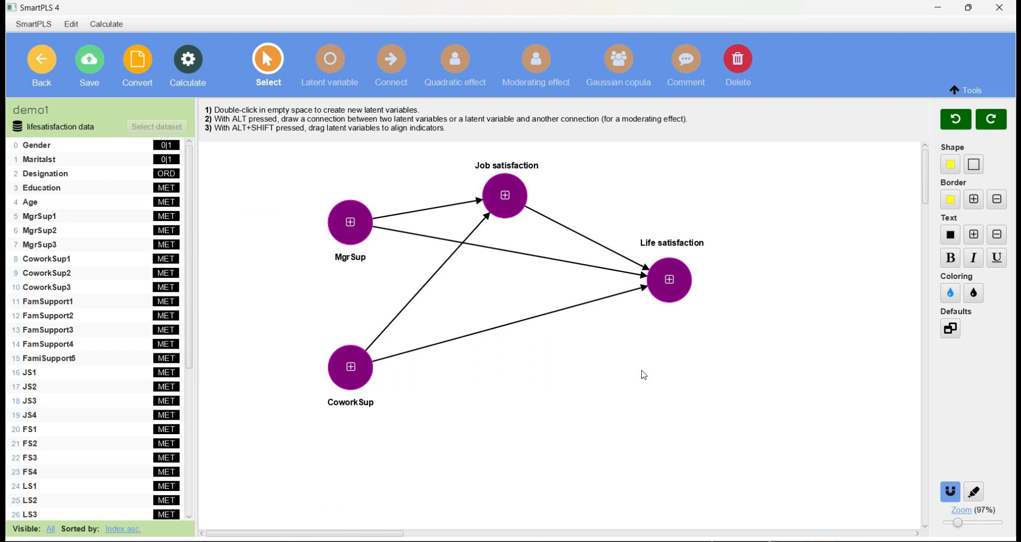
pyautogui.hotkey('ctrl', 'z')
pyautogui.hotkey('ctrl', 'z')
pyautogui.hotkey('ctrl', 'z')
pyautogui.hotkey('ctrl', 'z')
pyautogui.hotkey('ctrl', 'z')
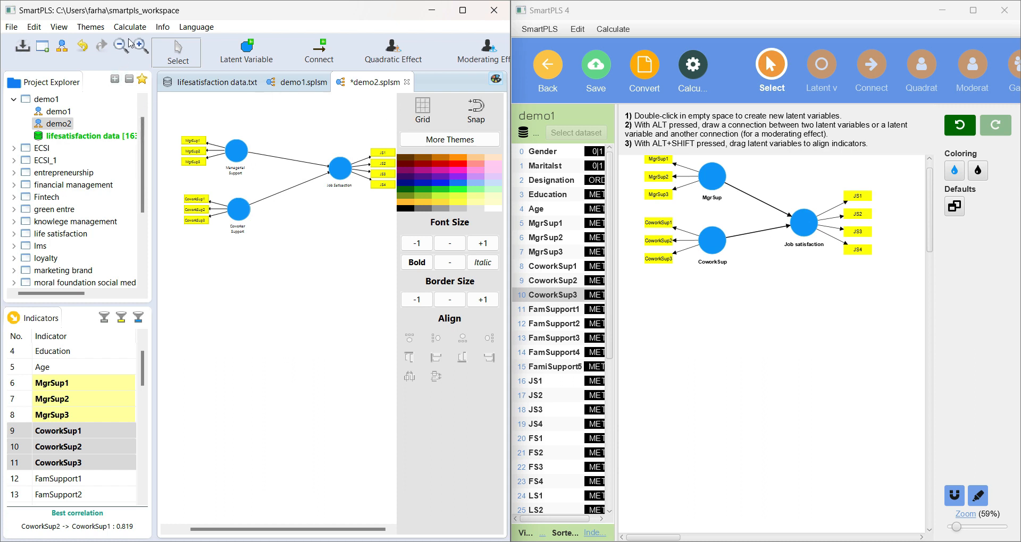
# In SmartPLS 3, look through the available calculation methods and maximize the program window
pyautogui.click(136, 29)
pyautogui.click(244, 289)
pyautogui.click(129, 27)
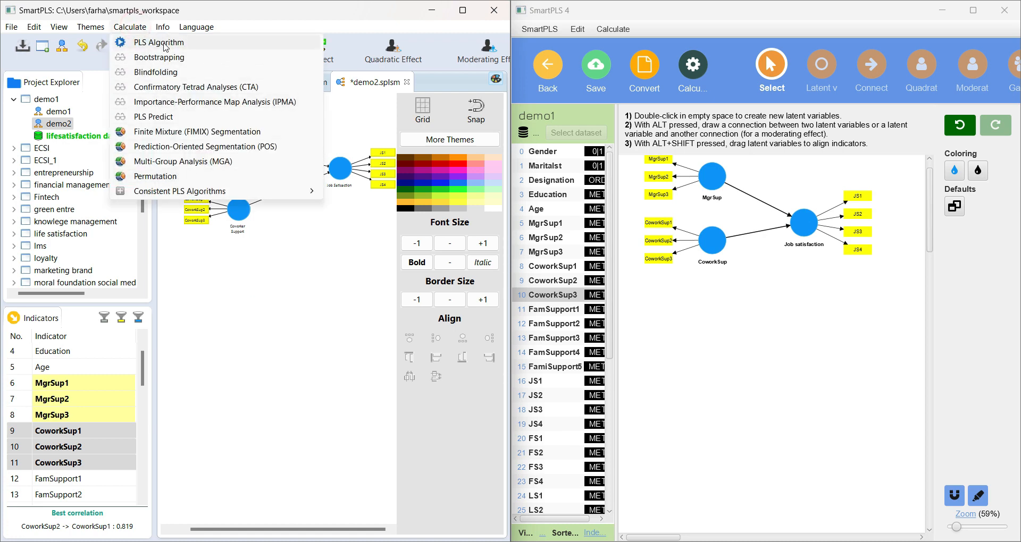
pyautogui.click(463, 10)
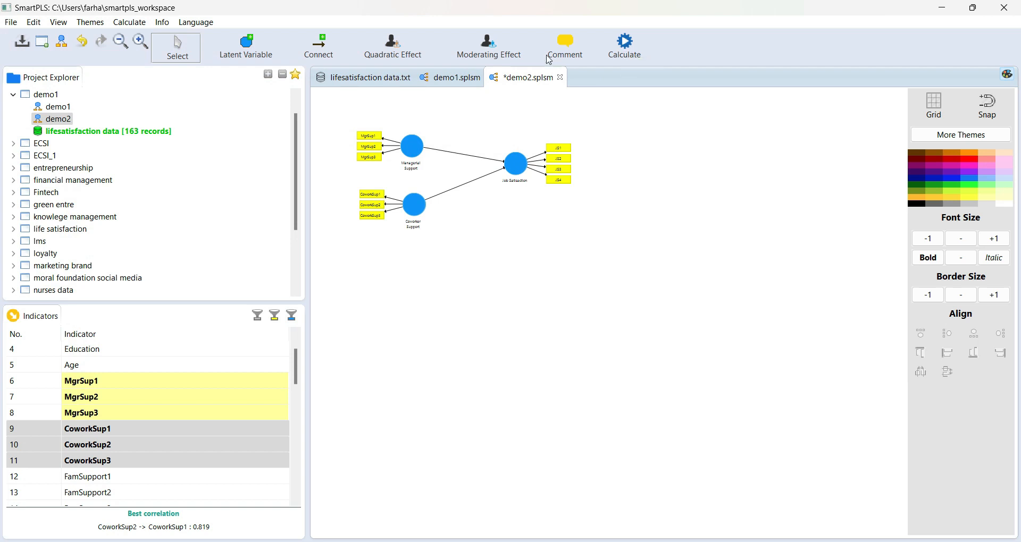
# Run the PLS Algorithm on the demo2 model with the default settings and enlarge the diagram to read the results
pyautogui.click(630, 50)
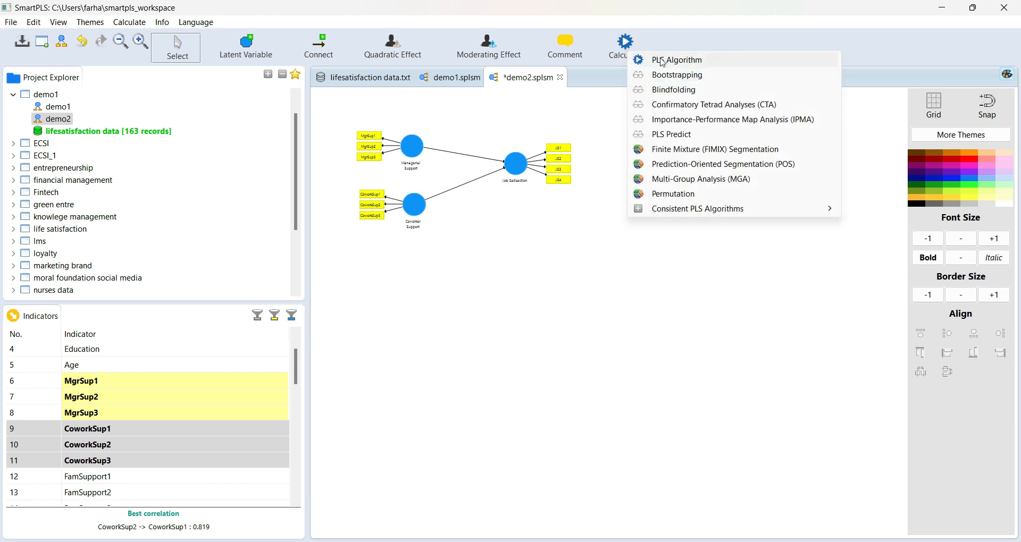
pyautogui.click(663, 62)
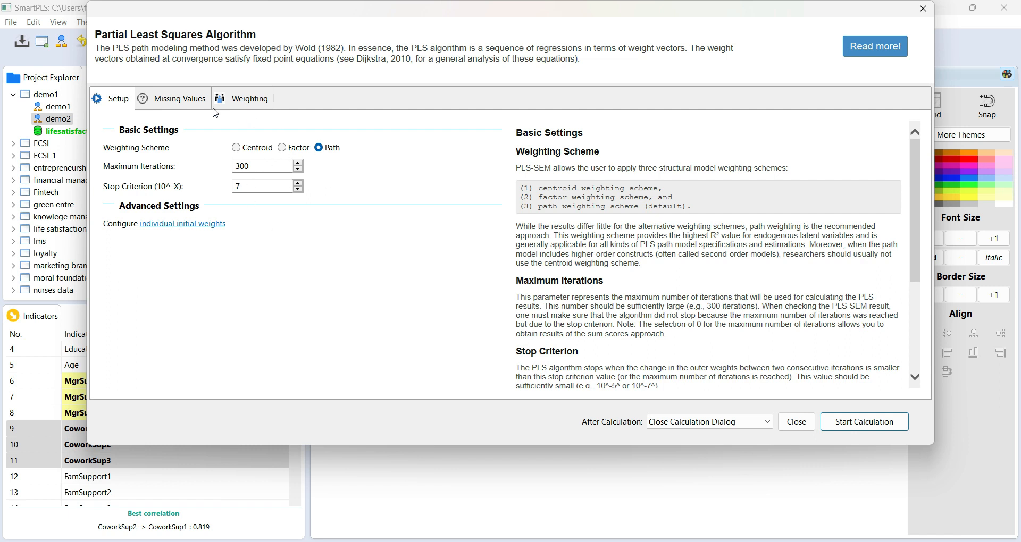
pyautogui.click(865, 422)
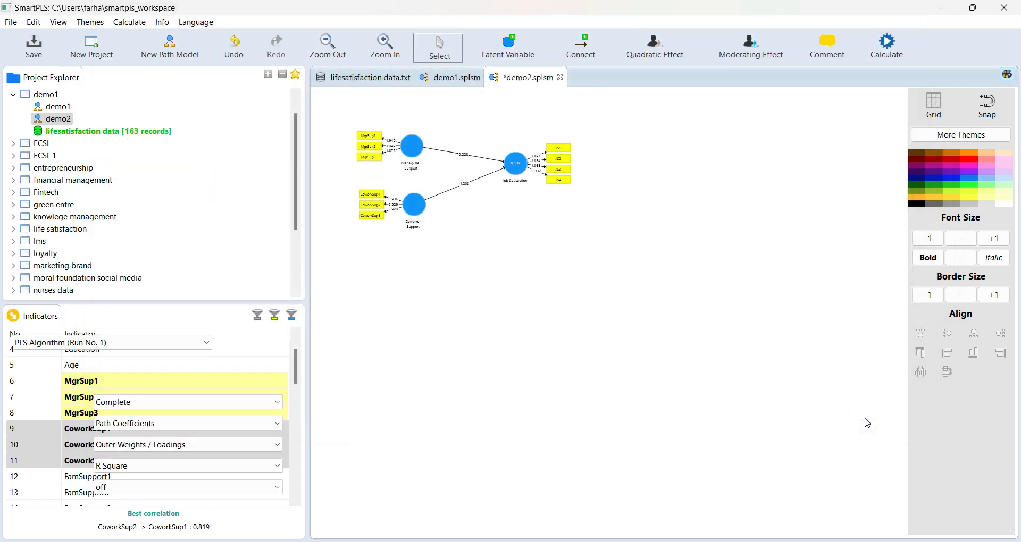
pyautogui.scroll(4, 514, 399)
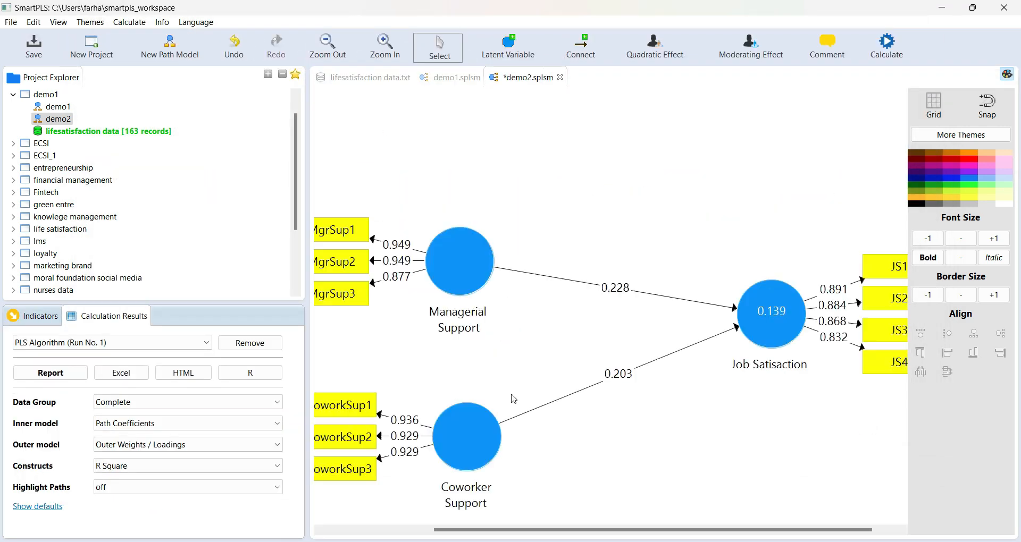
pyautogui.scroll(-1, 514, 398)
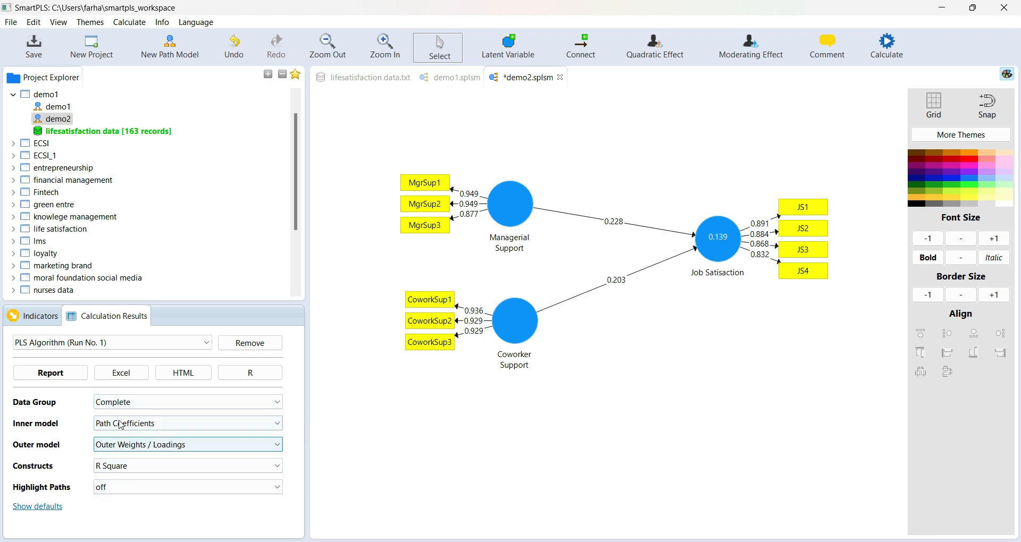
# Show outer loadings for the outer model and set the construct values to AVE, then composite reliability, then Cronbach's Alpha
pyautogui.click(172, 448)
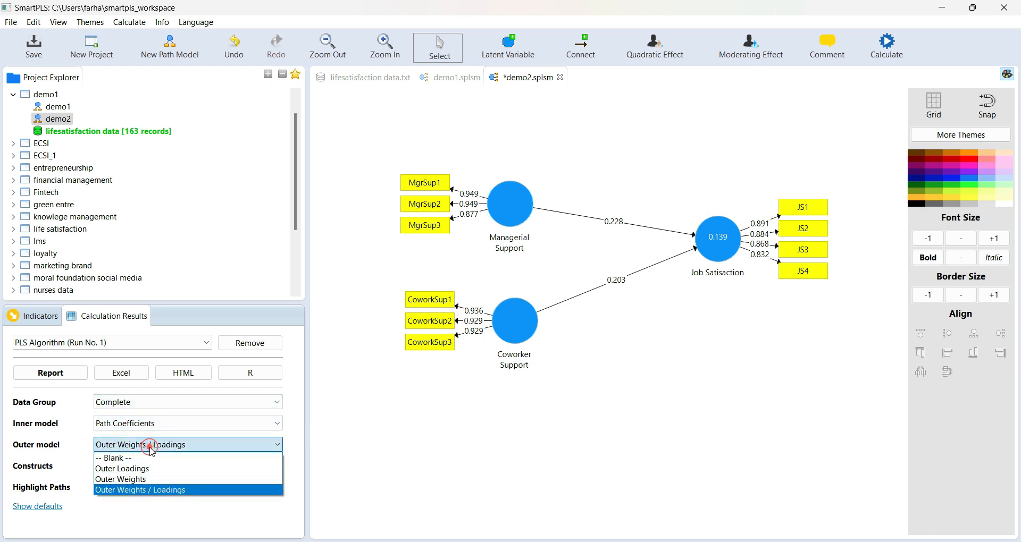
pyautogui.click(151, 469)
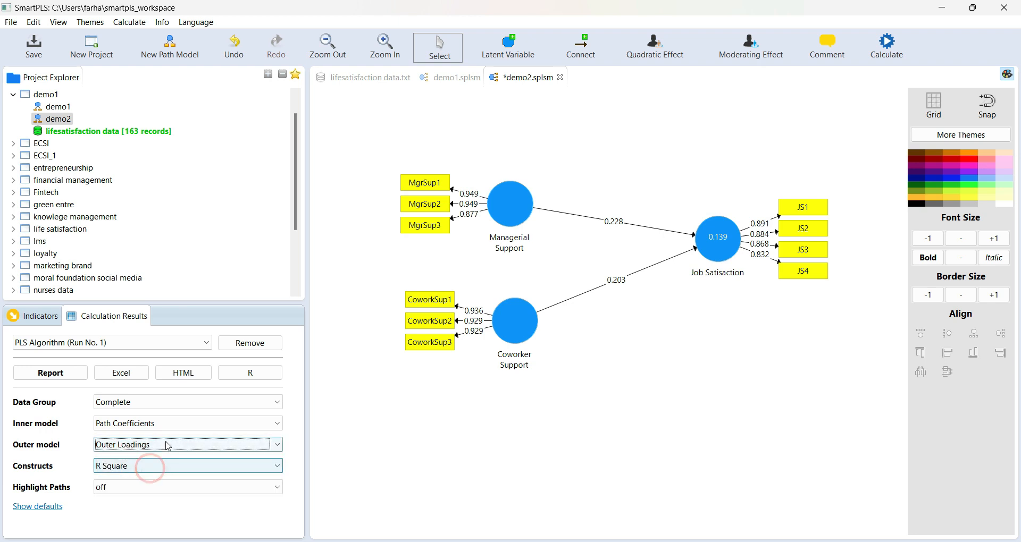
pyautogui.click(166, 467)
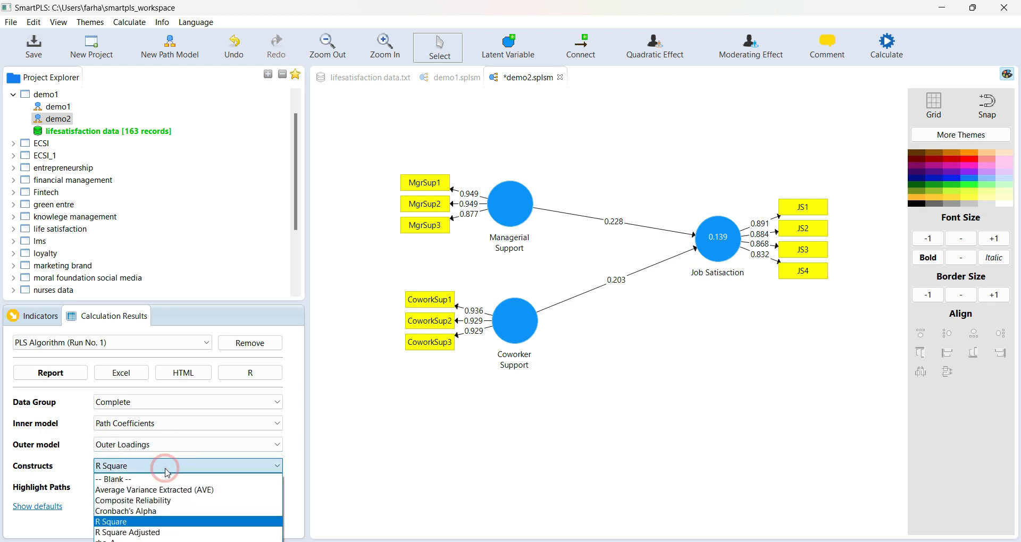
pyautogui.click(168, 490)
pyautogui.click(185, 465)
pyautogui.click(175, 501)
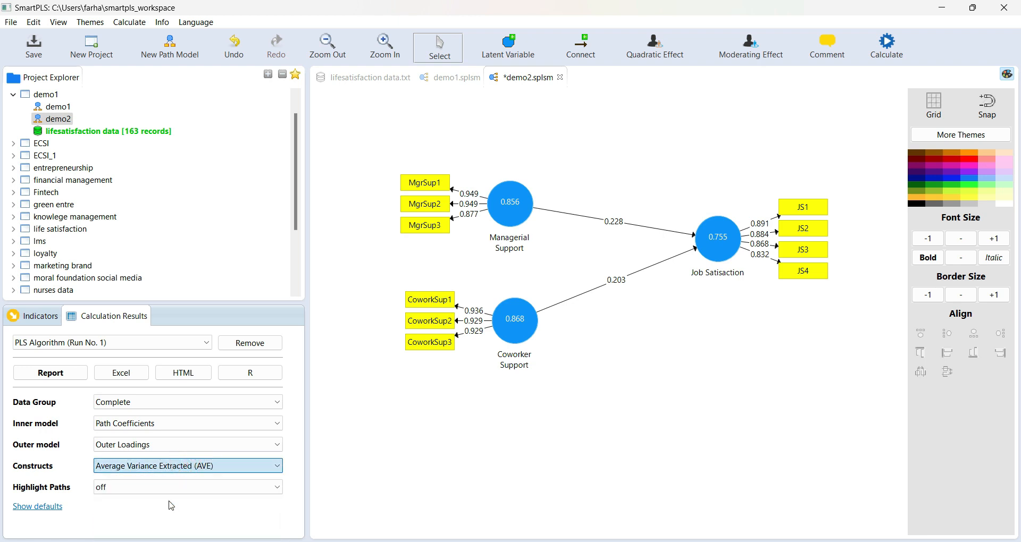
pyautogui.click(180, 467)
pyautogui.click(154, 511)
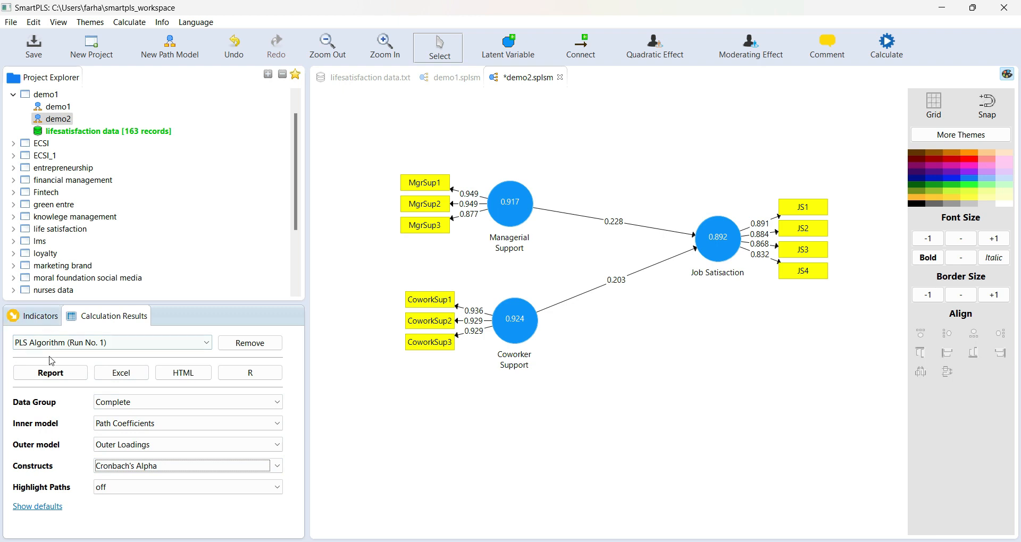
# Open the full PLS Algorithm report and compare it with the demo2 diagram
pyautogui.click(51, 373)
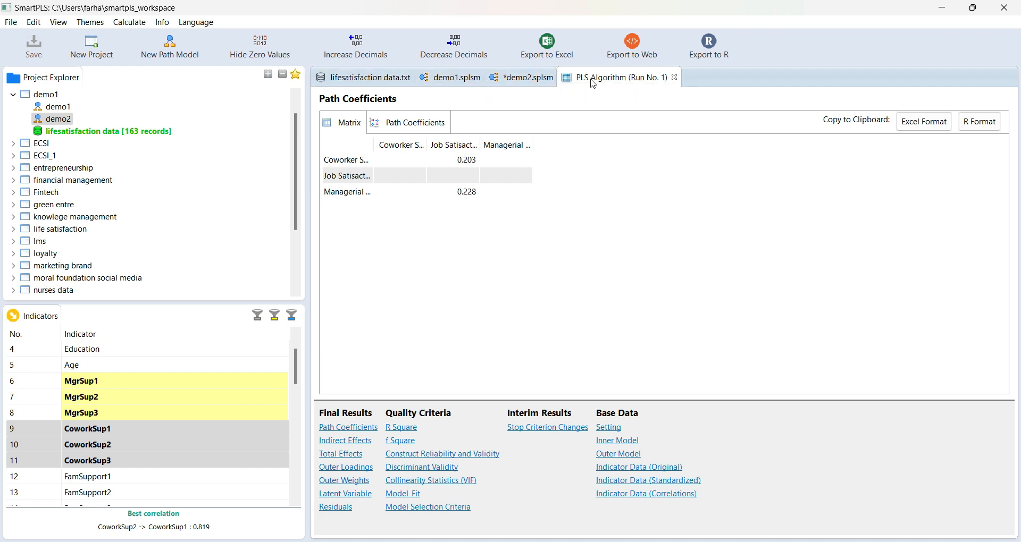
pyautogui.click(526, 81)
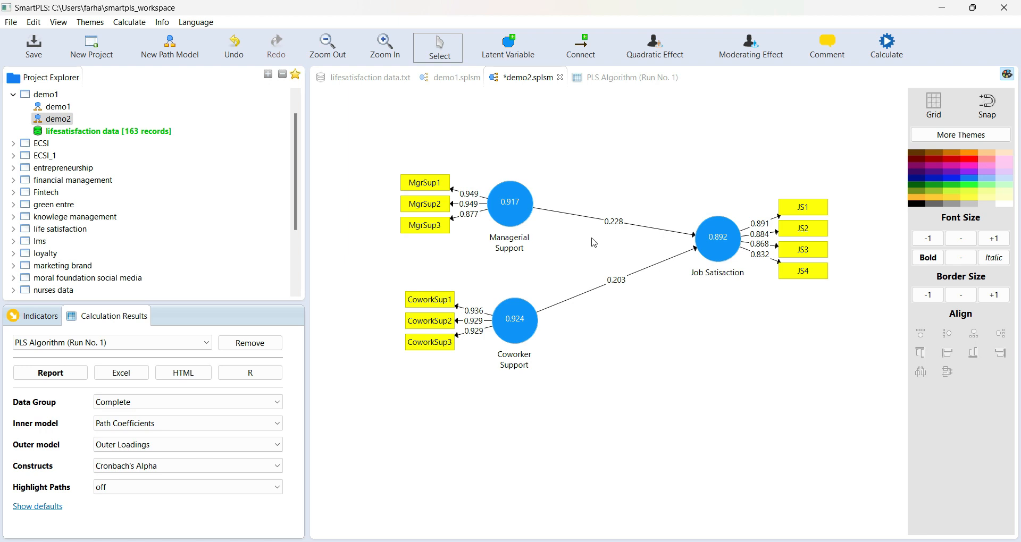
pyautogui.click(616, 78)
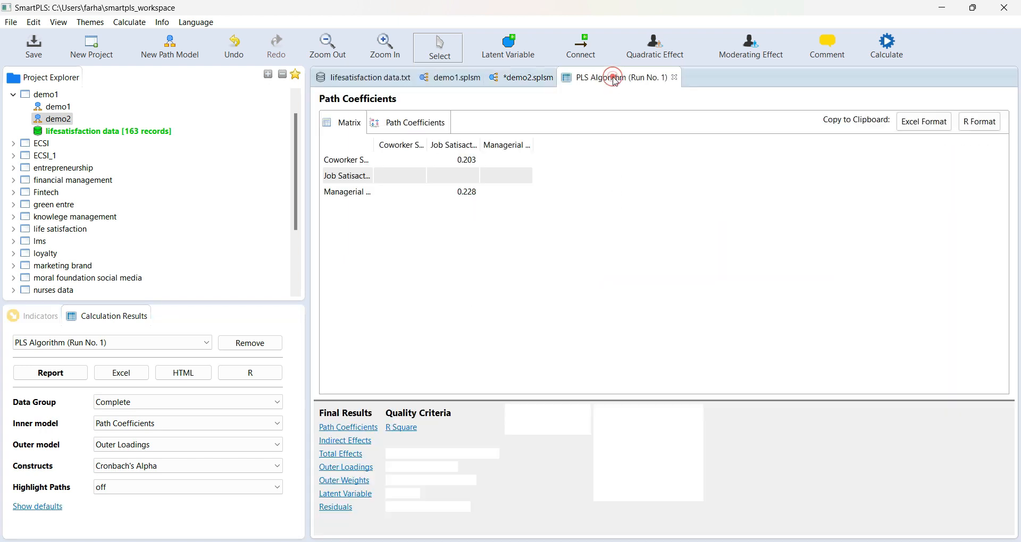
pyautogui.click(531, 80)
pyautogui.click(598, 77)
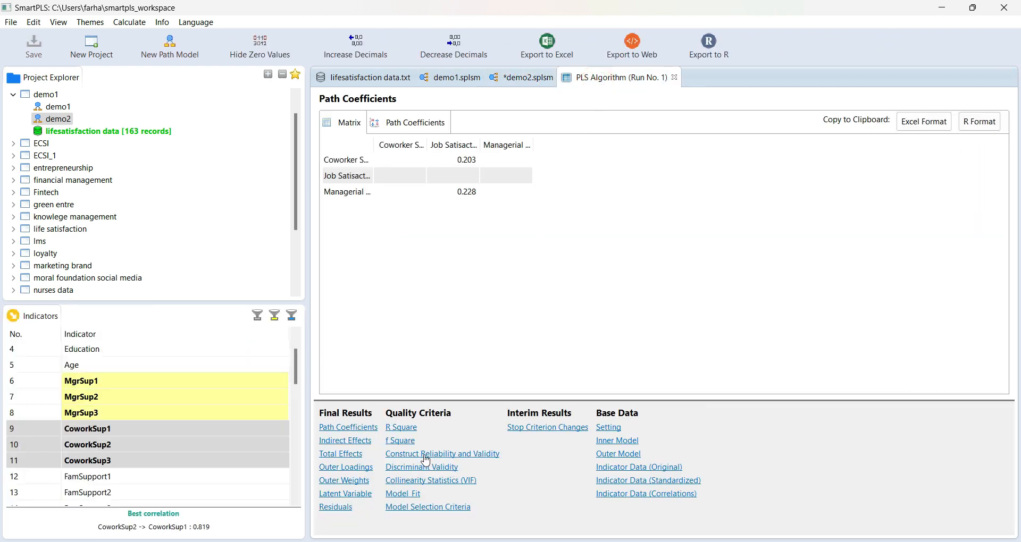
# Review the report's construct reliability and validity, discriminant validity, and inner and outer VIF values
pyautogui.click(426, 455)
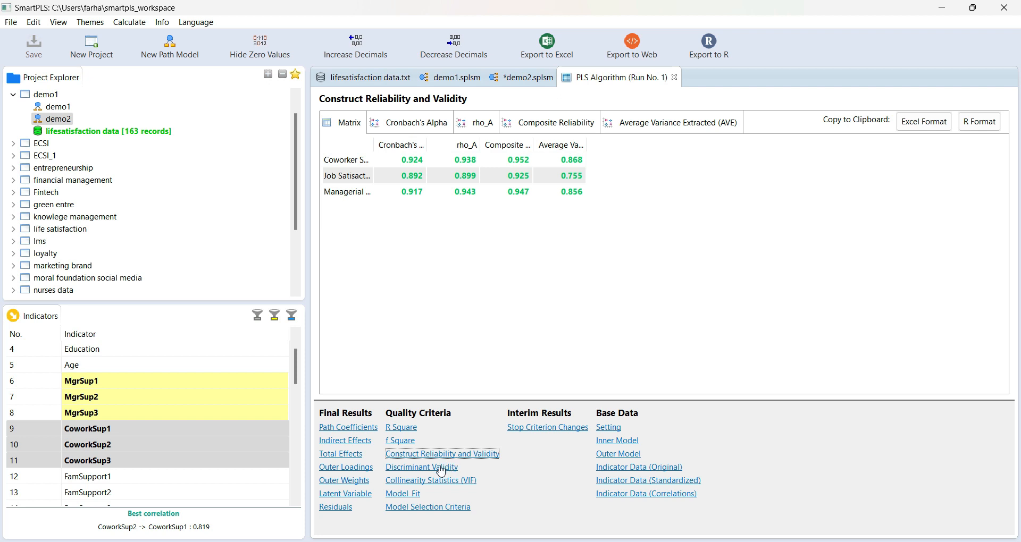
pyautogui.click(426, 470)
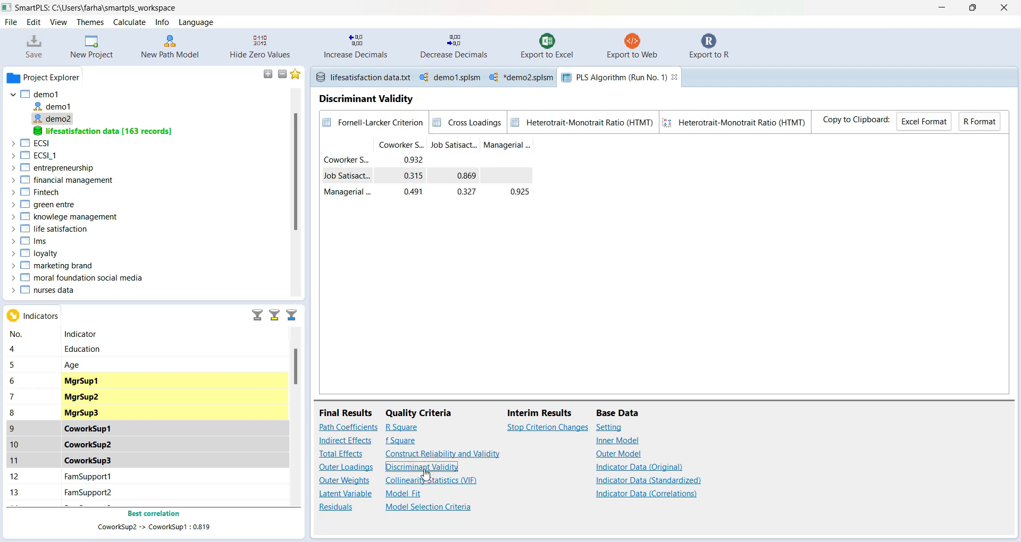
pyautogui.click(423, 481)
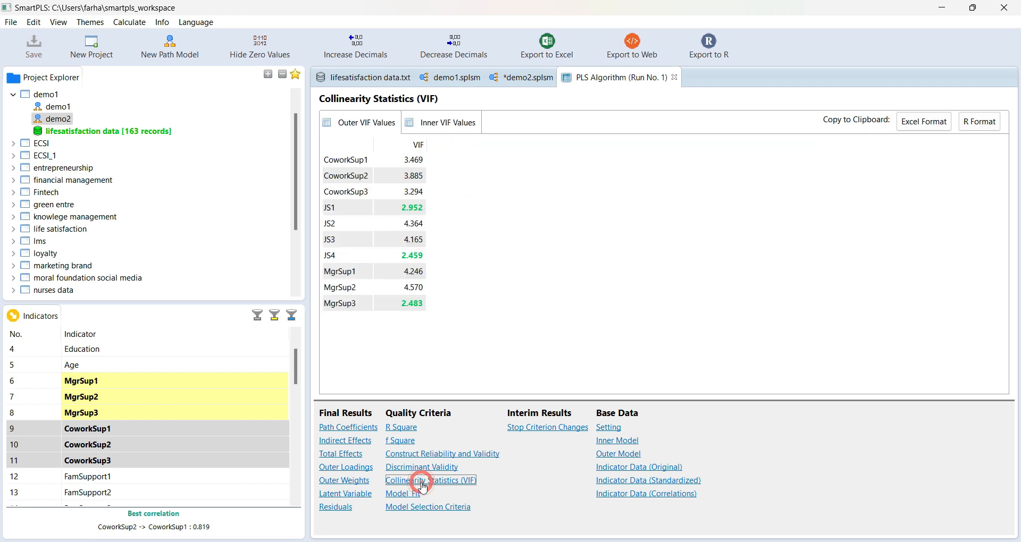
pyautogui.click(442, 129)
pyautogui.click(355, 130)
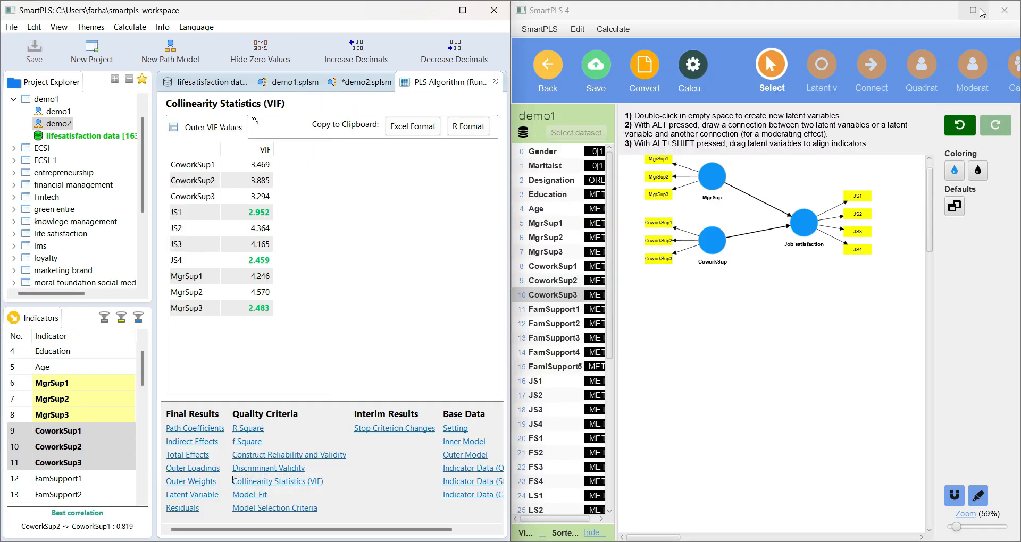
# Switch to SmartPLS 4, maximize its window and enlarge the demo1 model to 130%
pyautogui.click(979, 11)
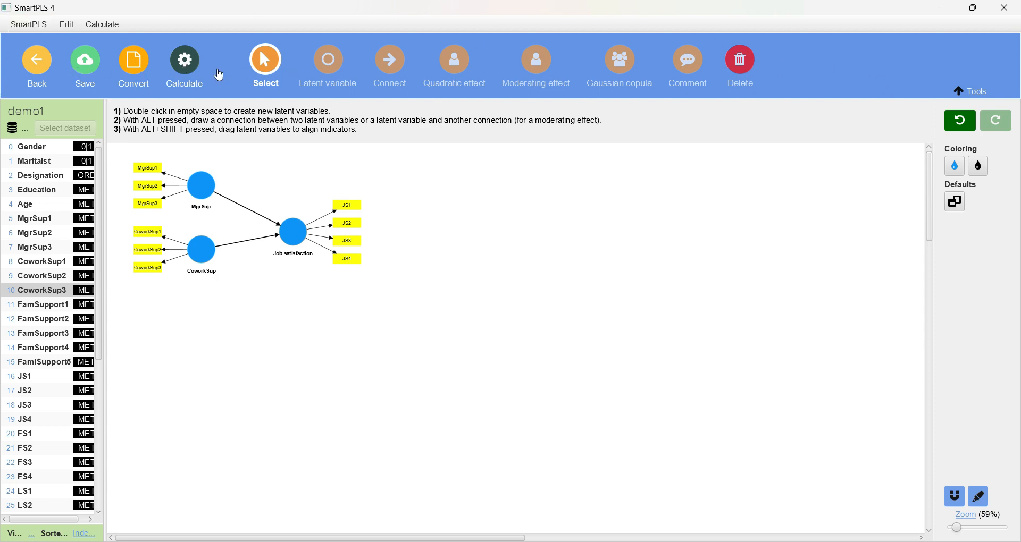
pyautogui.click(971, 93)
pyautogui.click(971, 93)
pyautogui.click(970, 92)
pyautogui.click(971, 92)
pyautogui.click(971, 93)
pyautogui.click(971, 92)
pyautogui.click(965, 528)
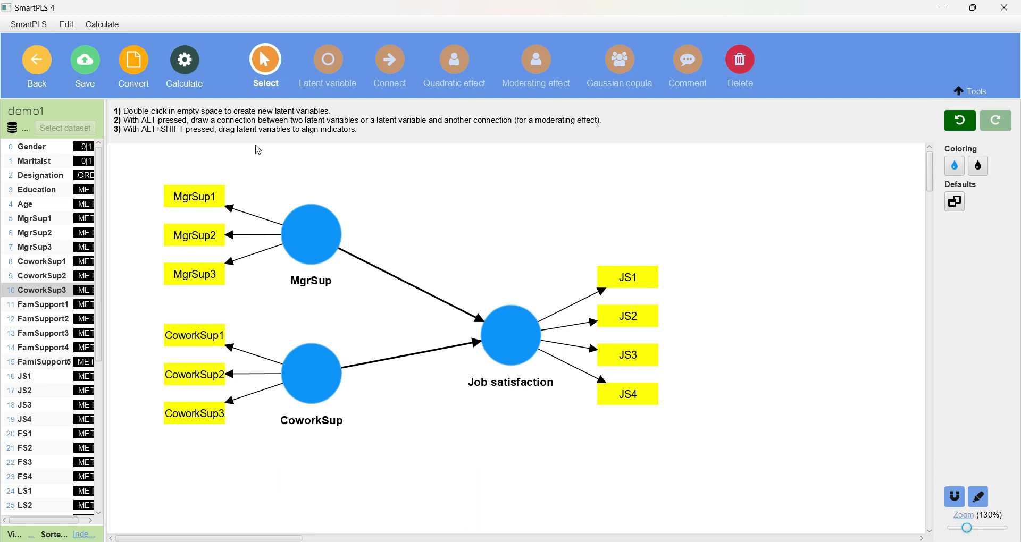
# Run the PLS-SEM algorithm with the Path weighting scheme, Standardized results and Default initial weight, and widen the report's results list
pyautogui.click(180, 68)
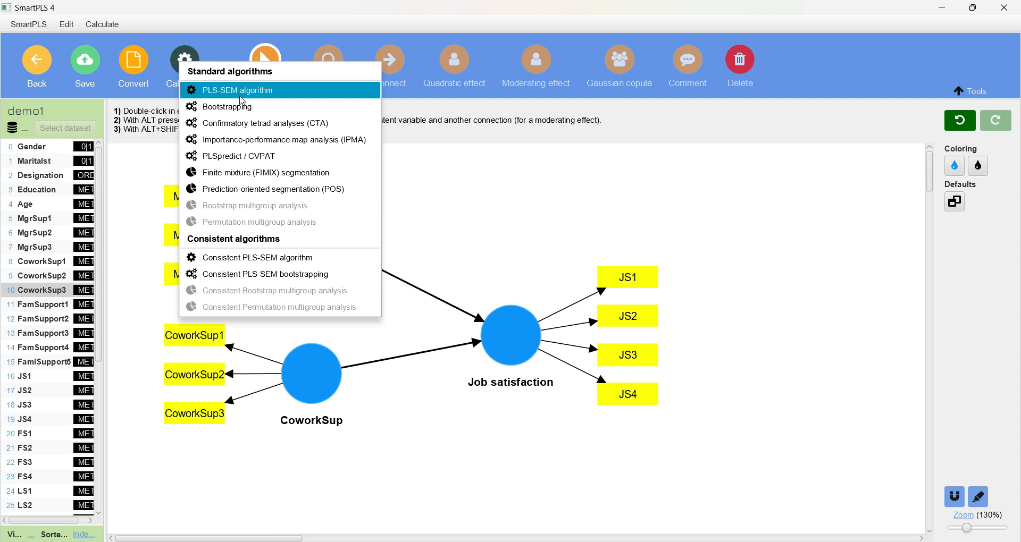
pyautogui.click(240, 95)
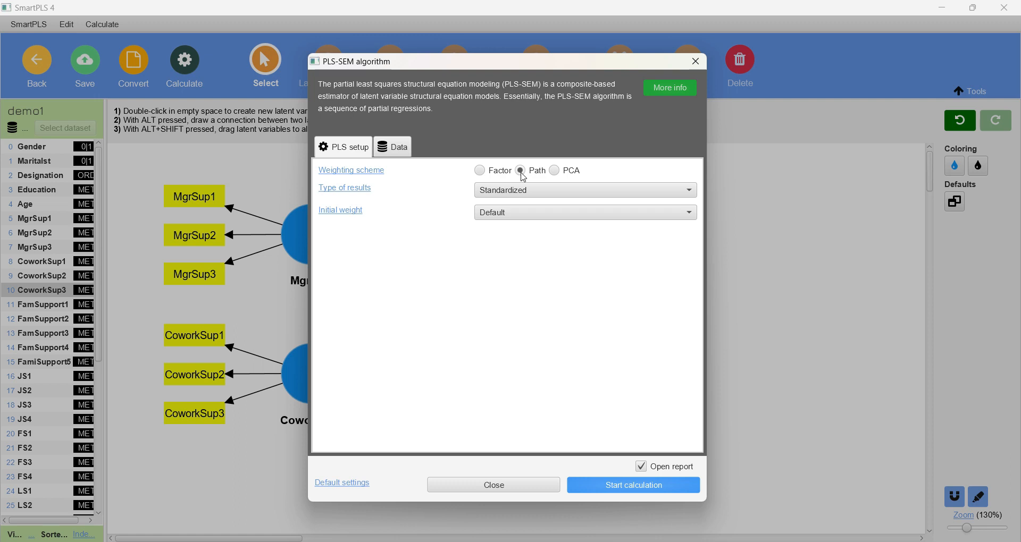
pyautogui.click(555, 194)
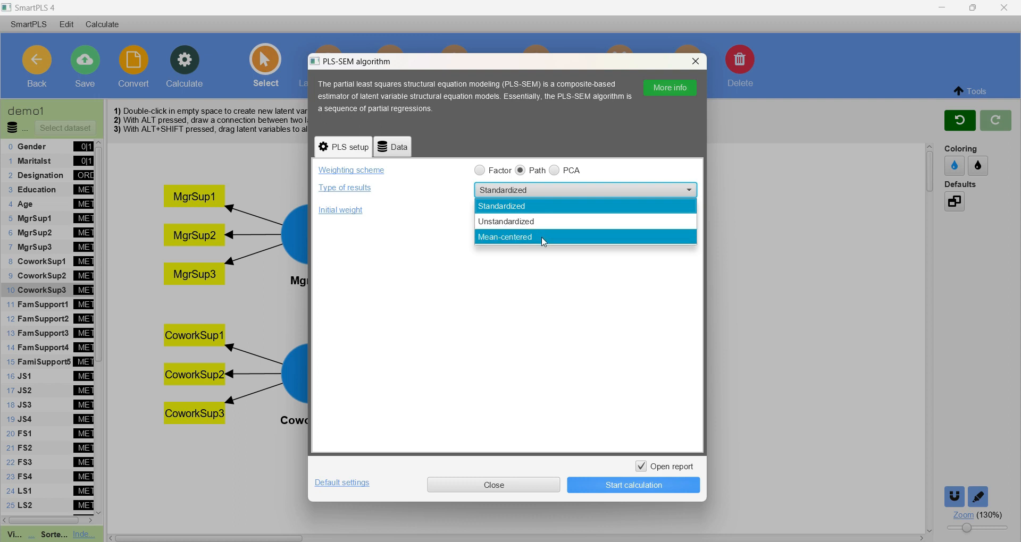
pyautogui.click(412, 245)
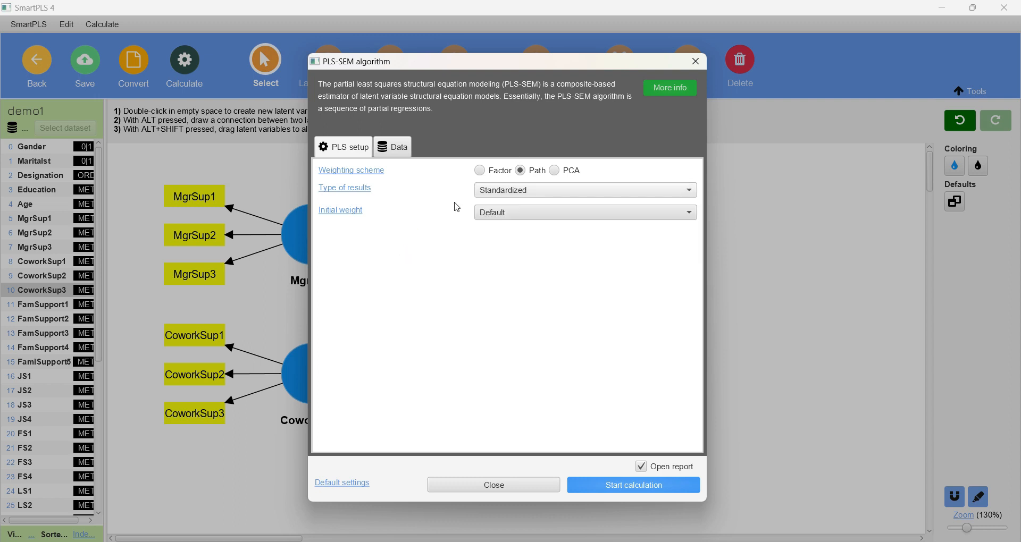
pyautogui.click(633, 486)
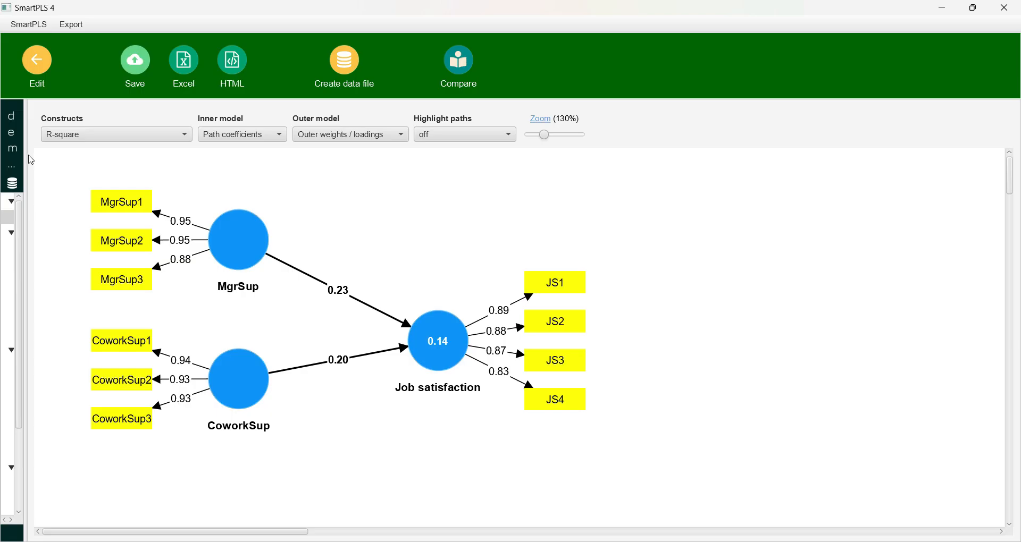
pyautogui.moveTo(29, 155); pyautogui.dragTo(244, 171)
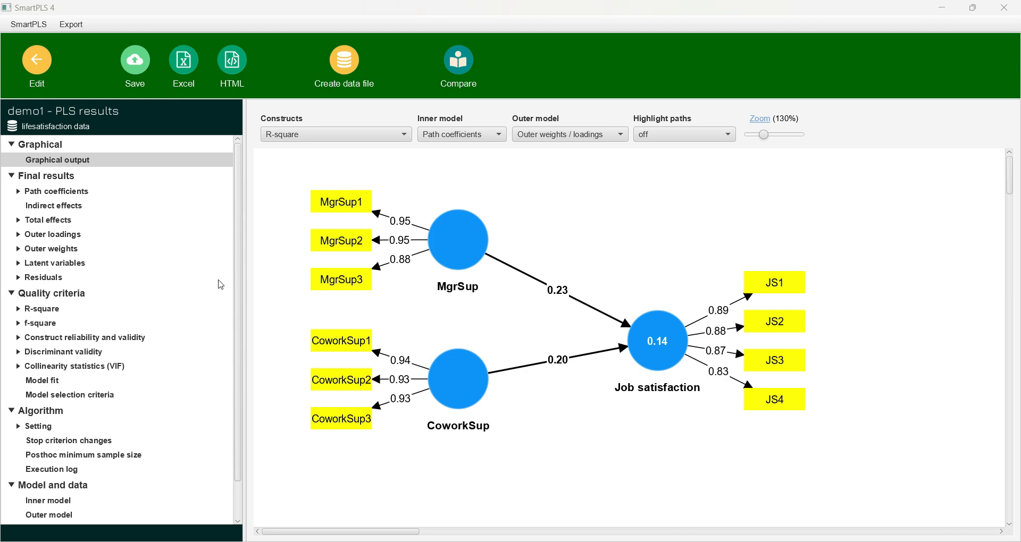
# In SmartPLS 3, examine the after-calculation options of the PLS Algorithm for demo2 and close the settings without calculating
pyautogui.hotkey('alt', 'Tab')
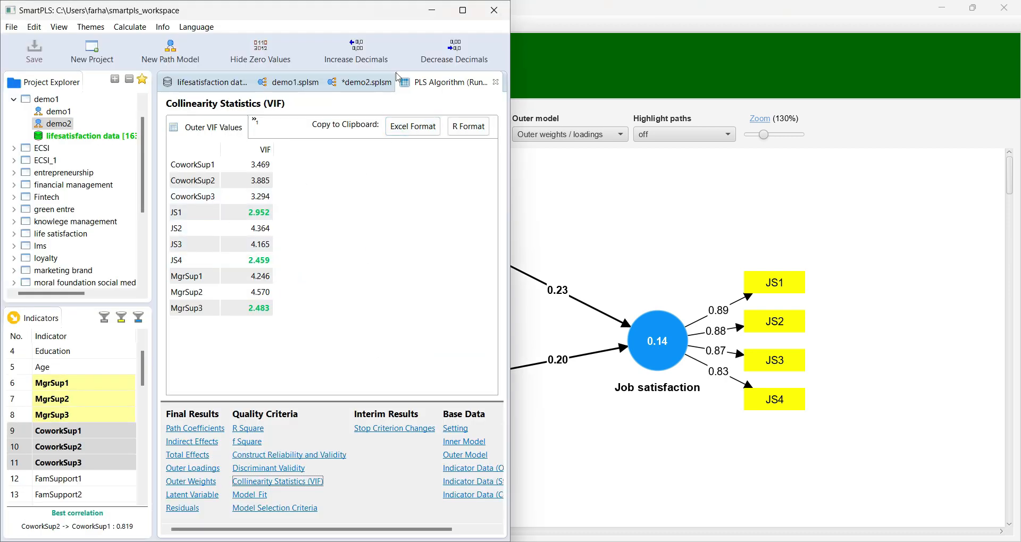
pyautogui.click(144, 31)
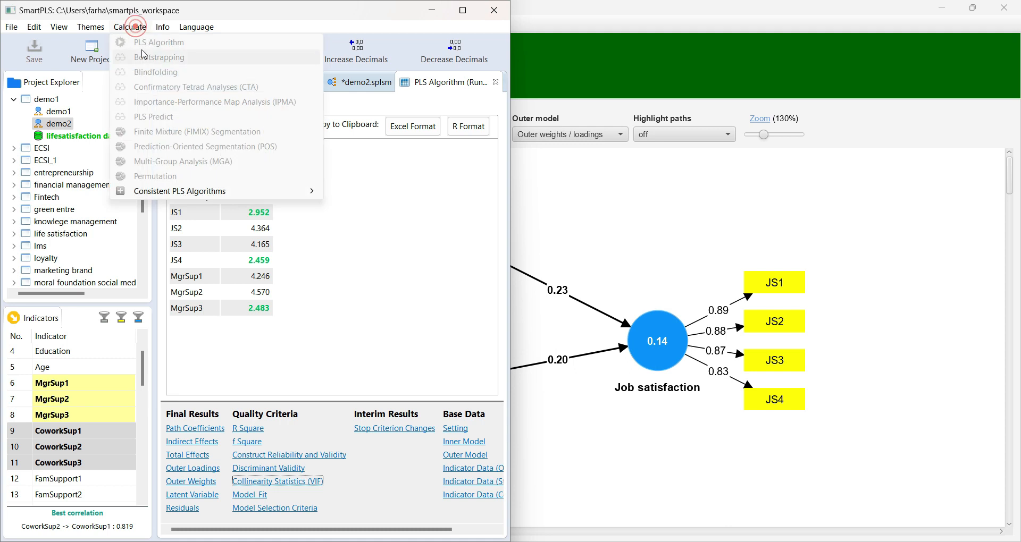
pyautogui.click(394, 210)
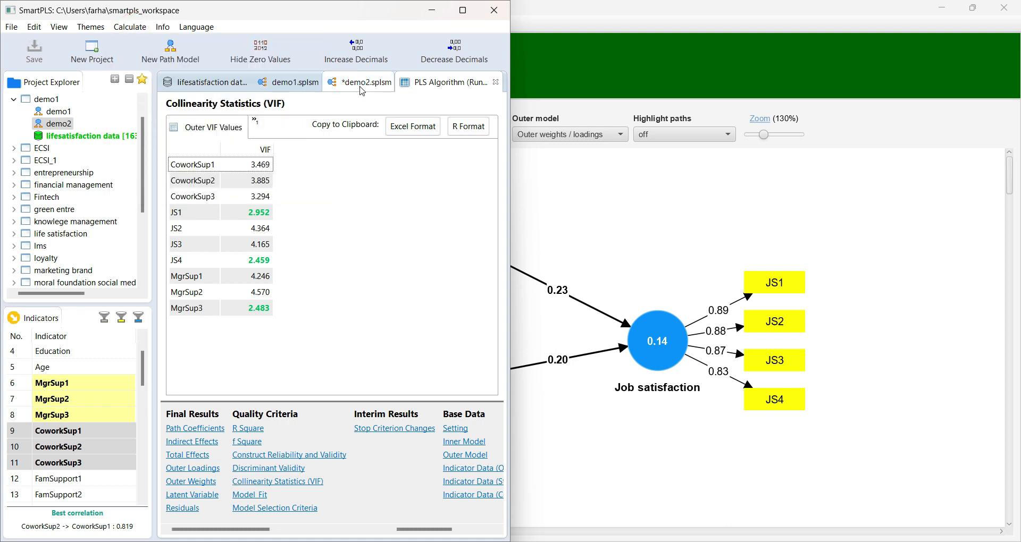
pyautogui.click(359, 83)
pyautogui.click(130, 28)
pyautogui.click(137, 40)
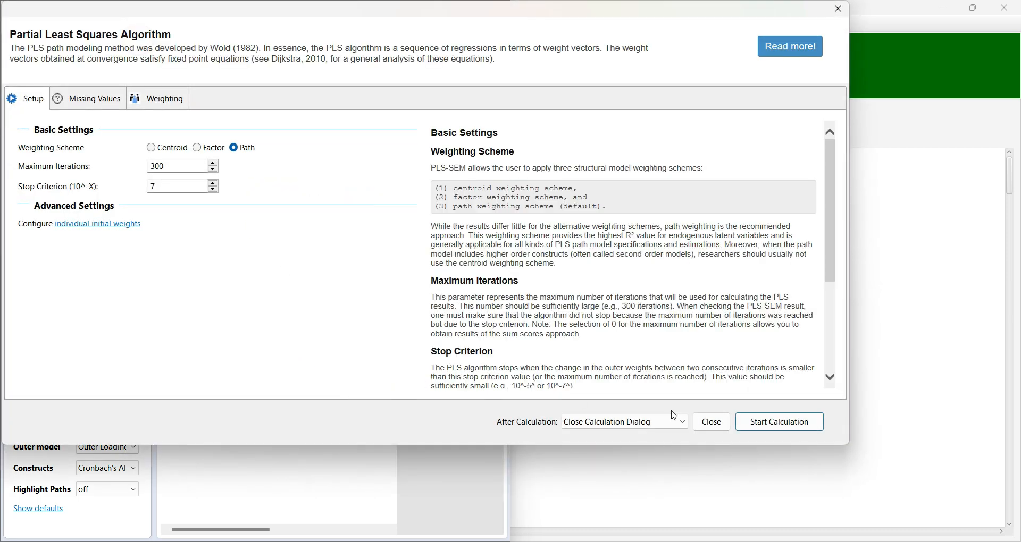
pyautogui.click(659, 428)
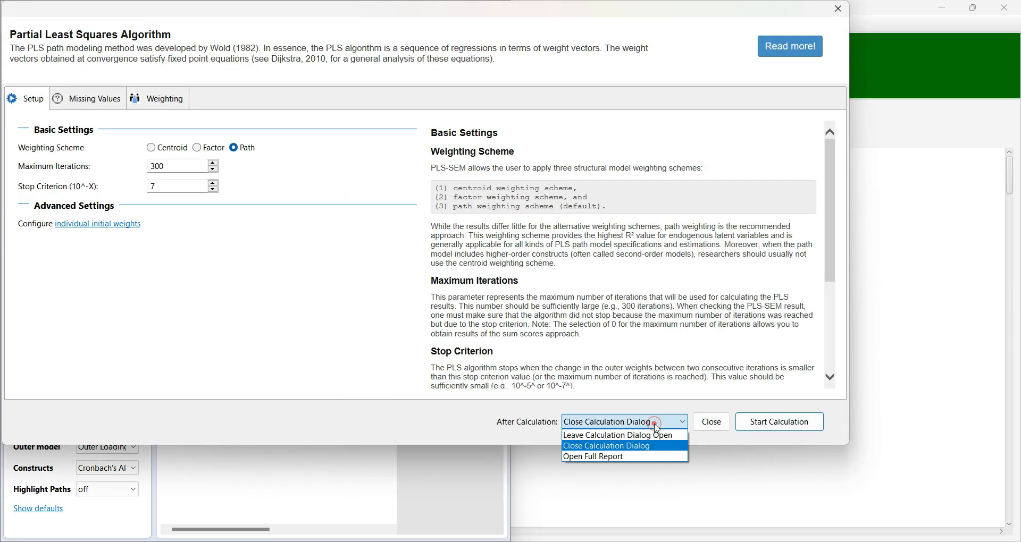
pyautogui.click(616, 451)
pyautogui.click(710, 422)
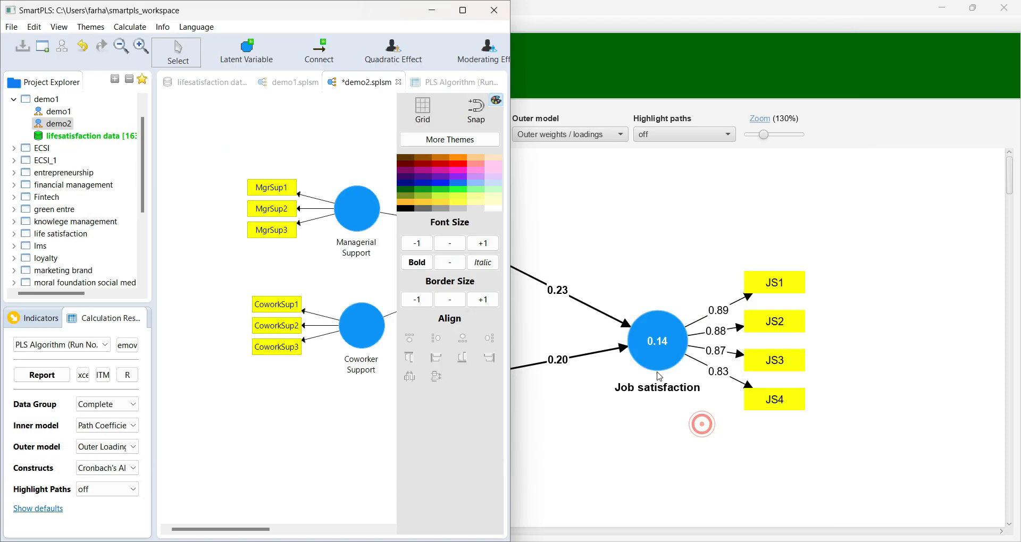
# Alternate between the SmartPLS 3 PLS Algorithm report and the demo2 diagram, and return to SmartPLS 4
pyautogui.click(447, 82)
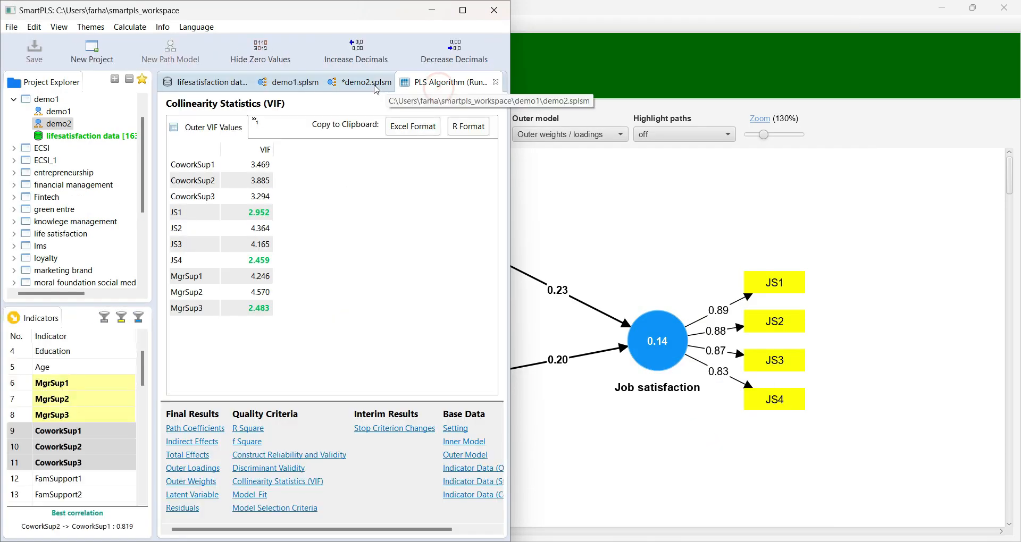
pyautogui.click(351, 84)
pyautogui.click(434, 80)
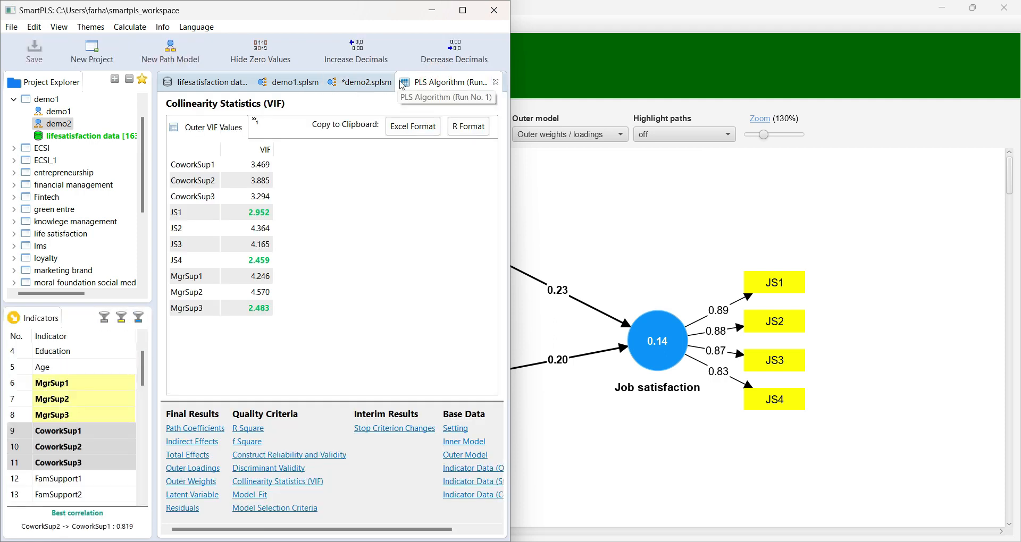
pyautogui.click(354, 82)
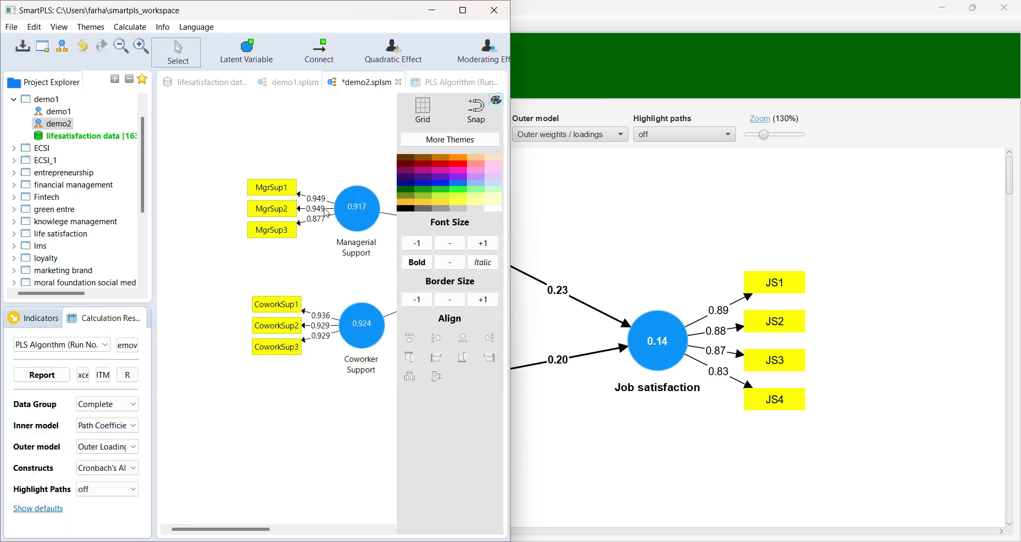
pyautogui.click(445, 82)
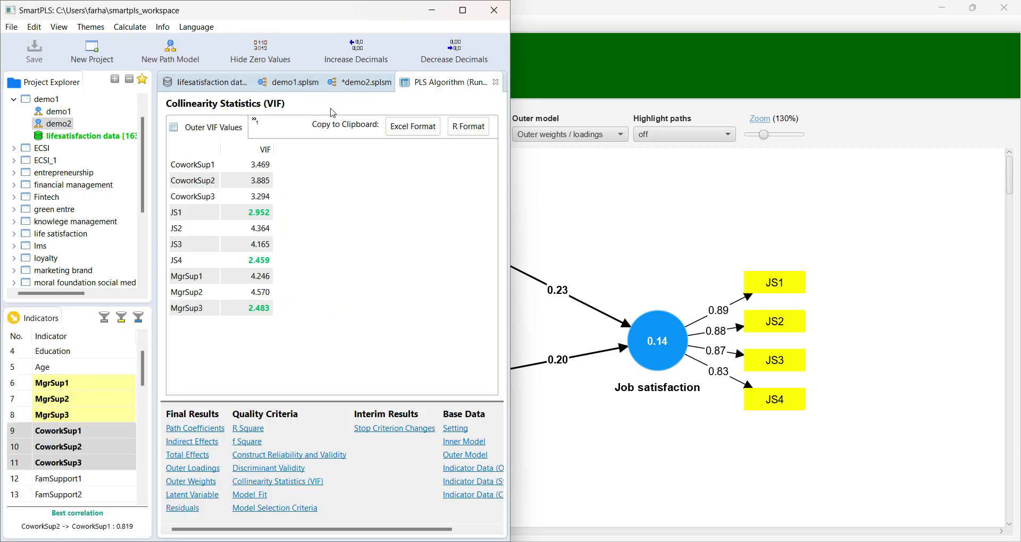
pyautogui.click(495, 14)
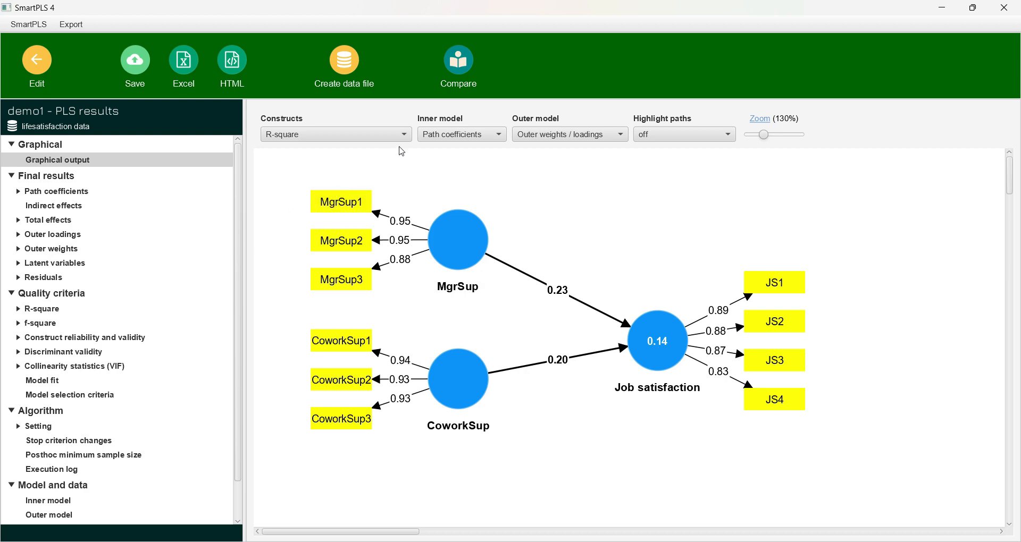
# Rerun the PLS-SEM algorithm on demo1 with Path weighting and automatic report opening turned off, open the report manually and select MgrSup
pyautogui.click(40, 84)
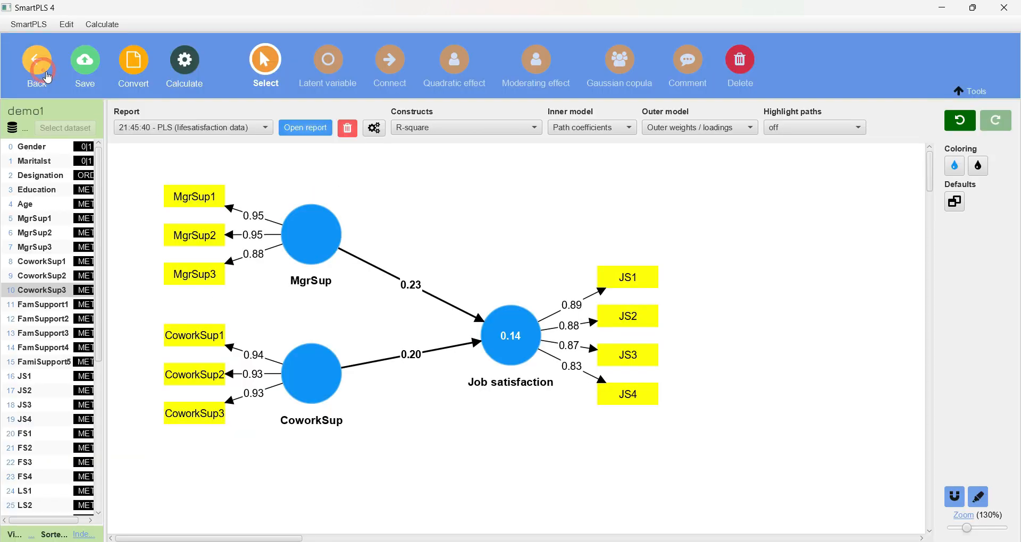
pyautogui.click(194, 67)
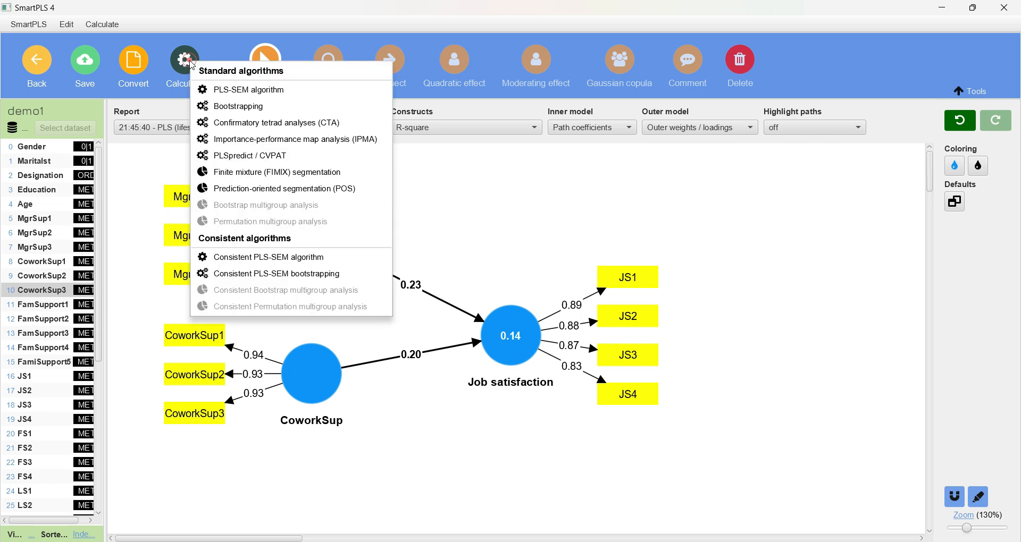
pyautogui.click(212, 91)
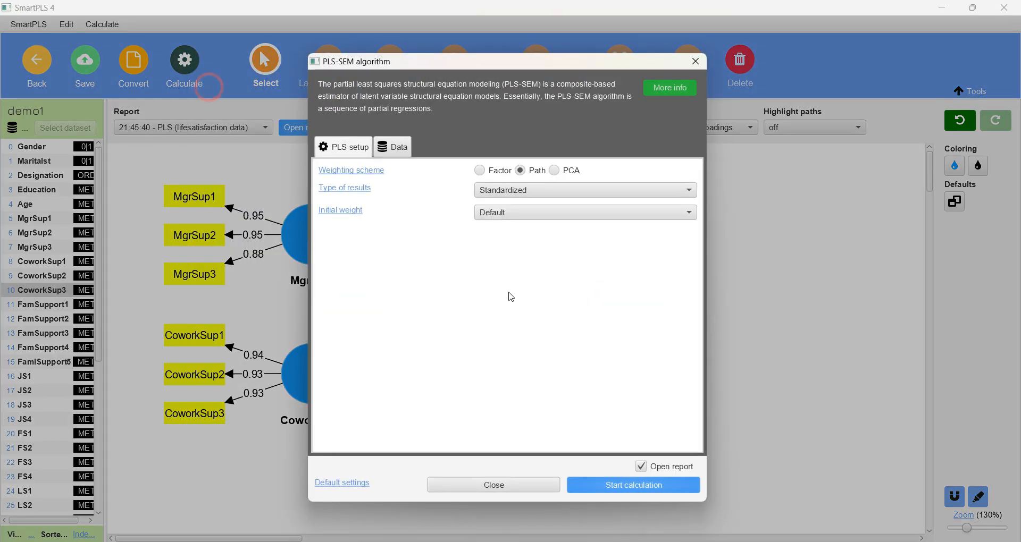
pyautogui.click(641, 467)
pyautogui.click(625, 485)
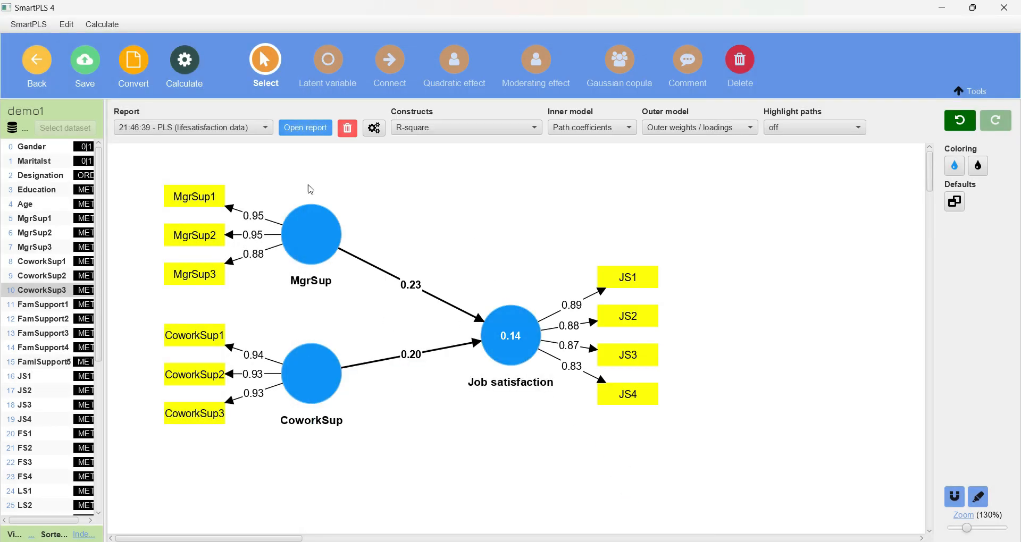
pyautogui.click(312, 130)
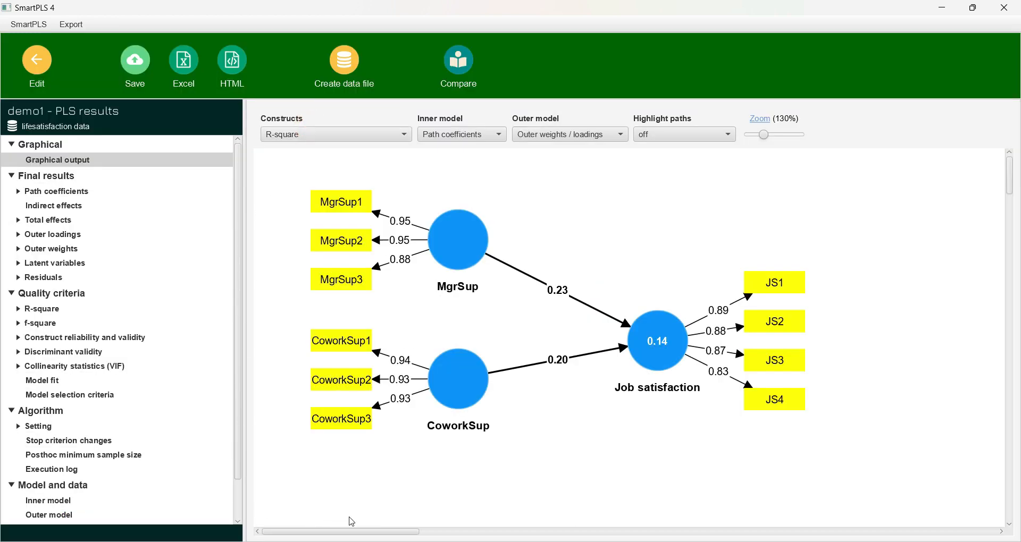
pyautogui.click(457, 240)
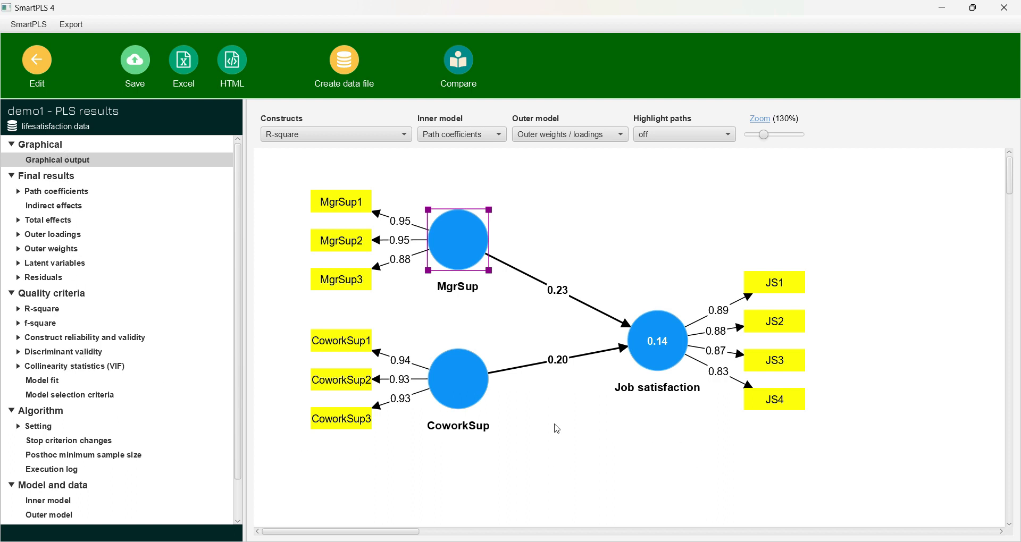
# Show the Construct Reliability and Validity results in both SmartPLS 4 and SmartPLS 3, narrowing the SmartPLS 4 results list
pyautogui.hotkey('alt', 'Tab')
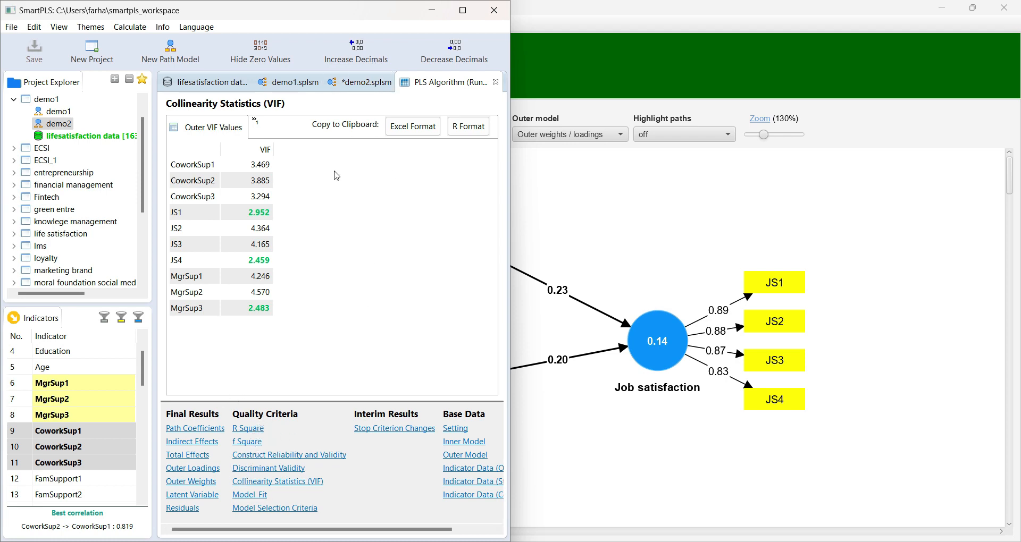
pyautogui.click(432, 10)
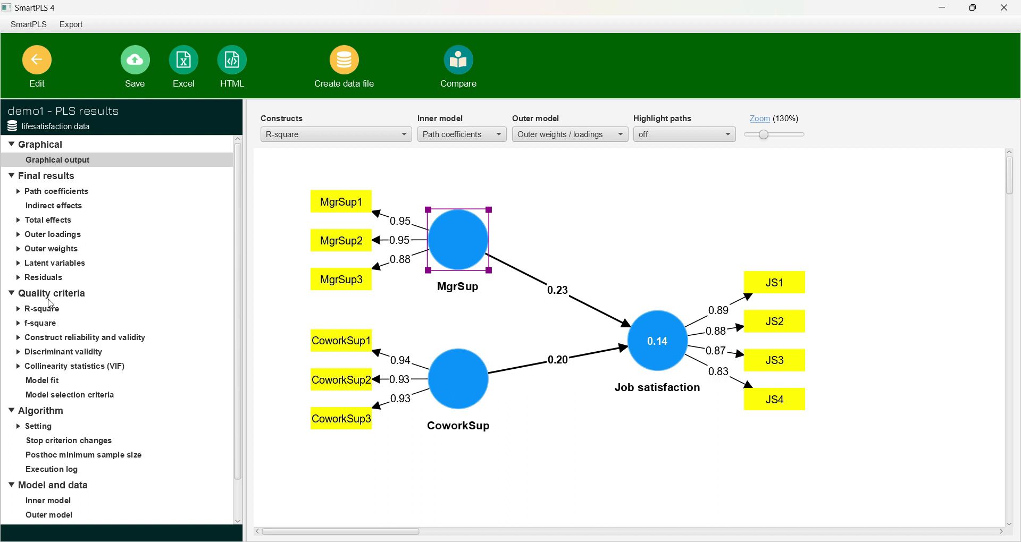
pyautogui.click(72, 338)
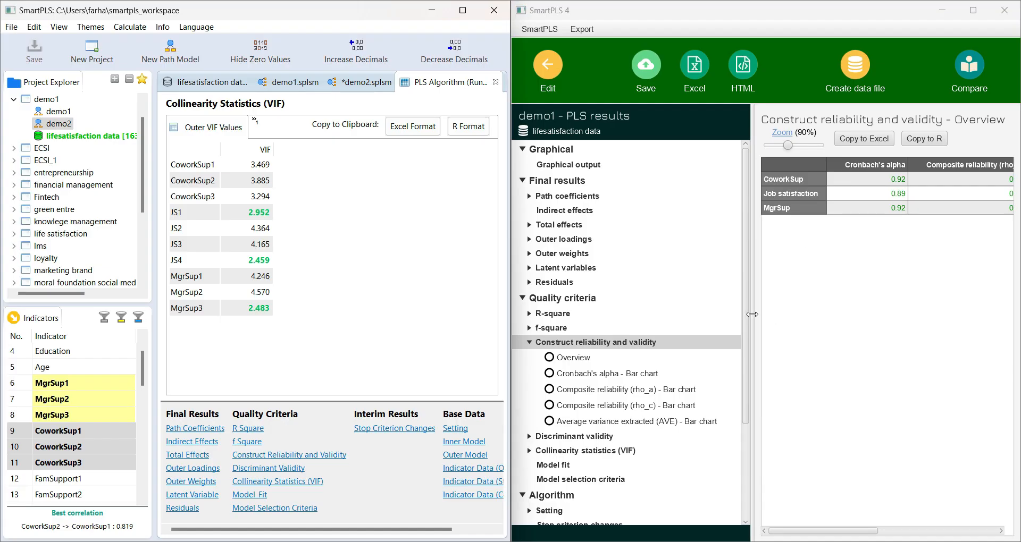
pyautogui.moveTo(752, 314); pyautogui.dragTo(573, 224)
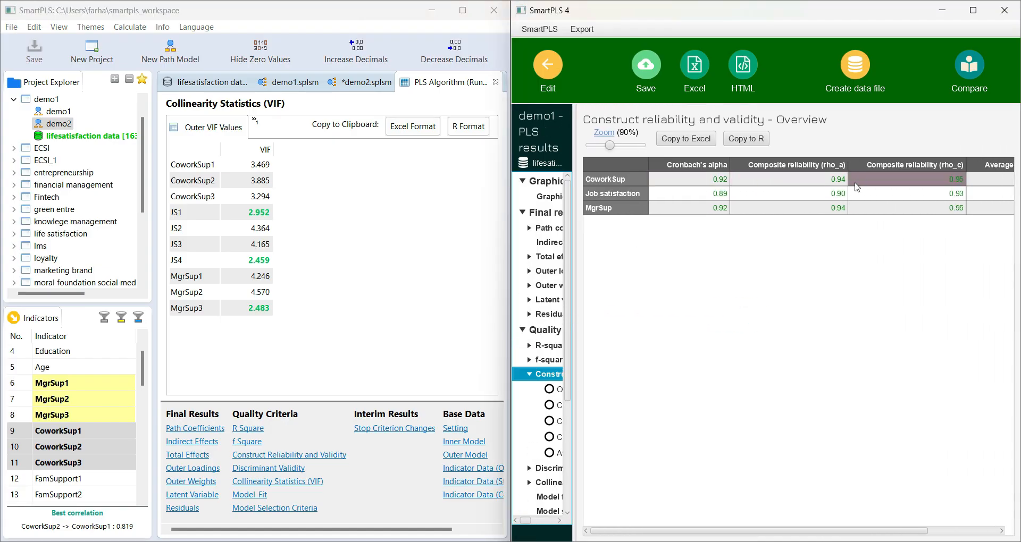
pyautogui.click(290, 455)
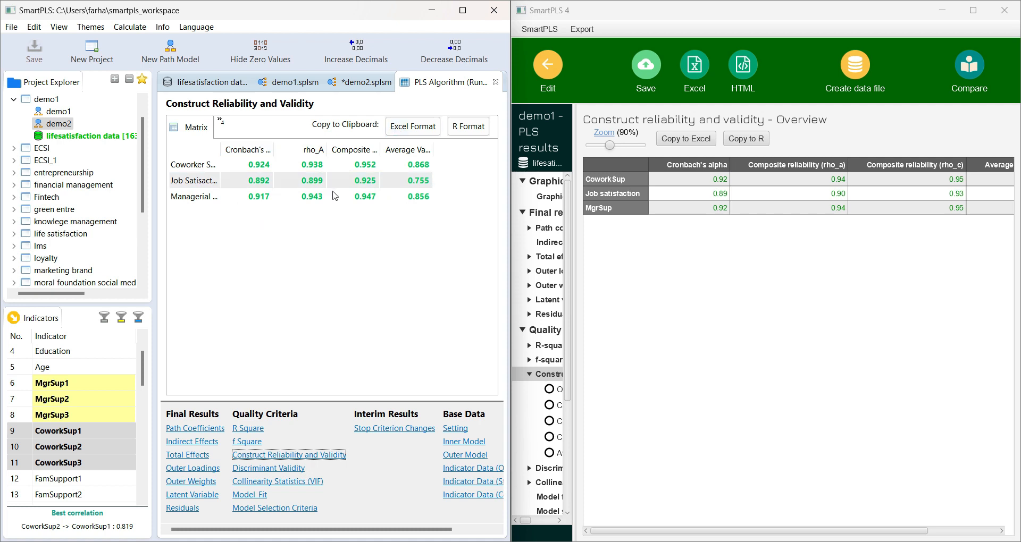
# Examine the Excel, R, HTML and data file export options of the SmartPLS 3 and SmartPLS 4 reports, and widen the SmartPLS 4 results list
pyautogui.click(413, 127)
pyautogui.click(472, 131)
pyautogui.click(463, 10)
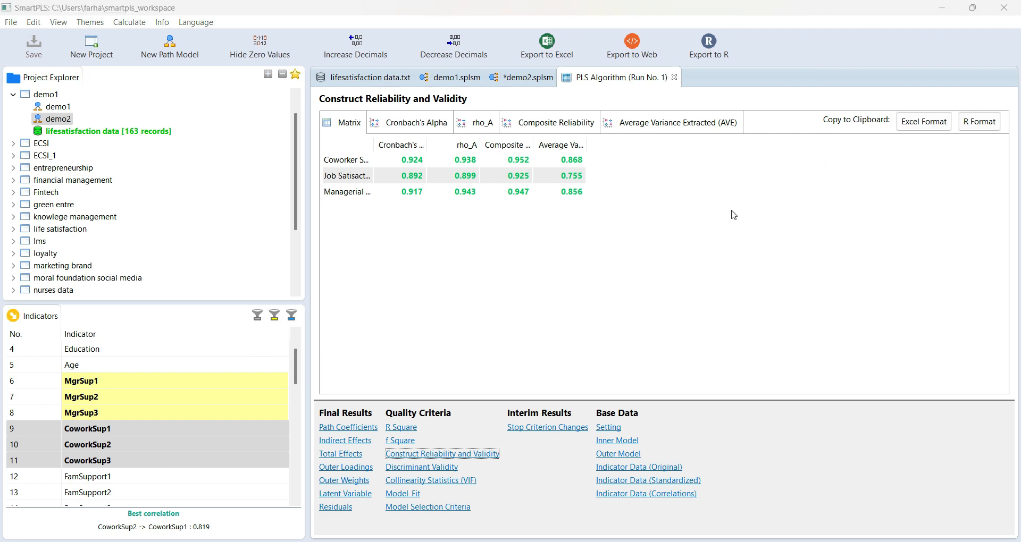
pyautogui.hotkey('alt', 'Tab')
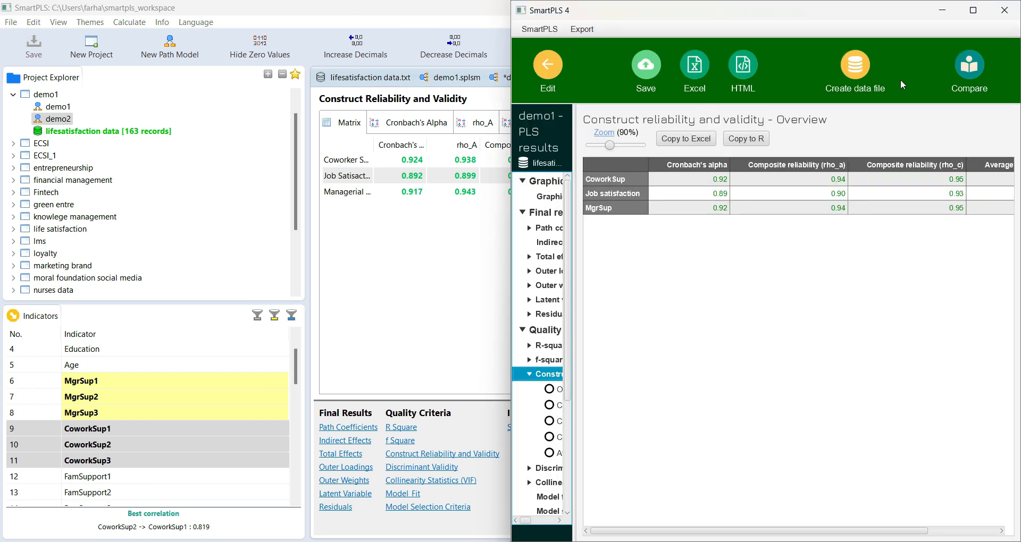
pyautogui.click(972, 12)
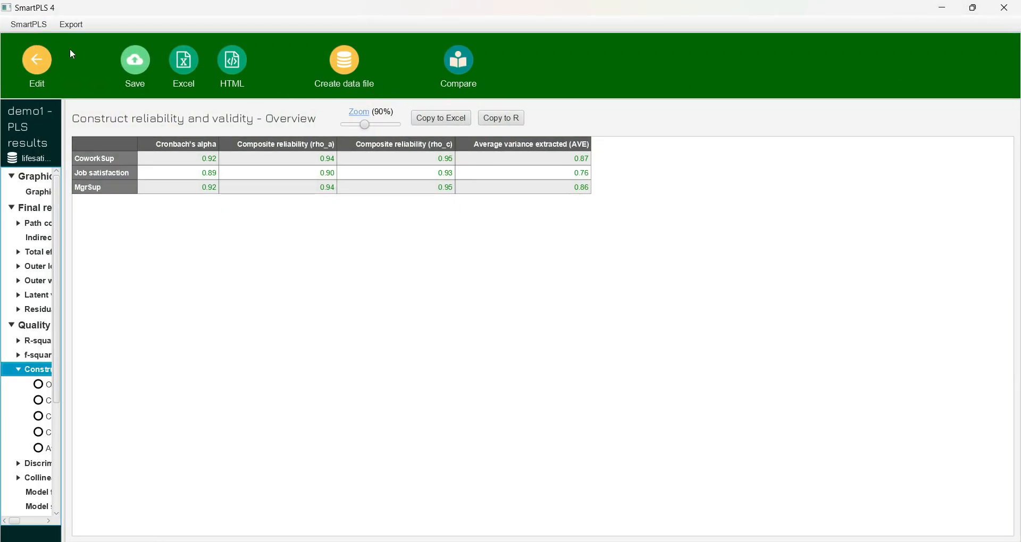
pyautogui.click(73, 24)
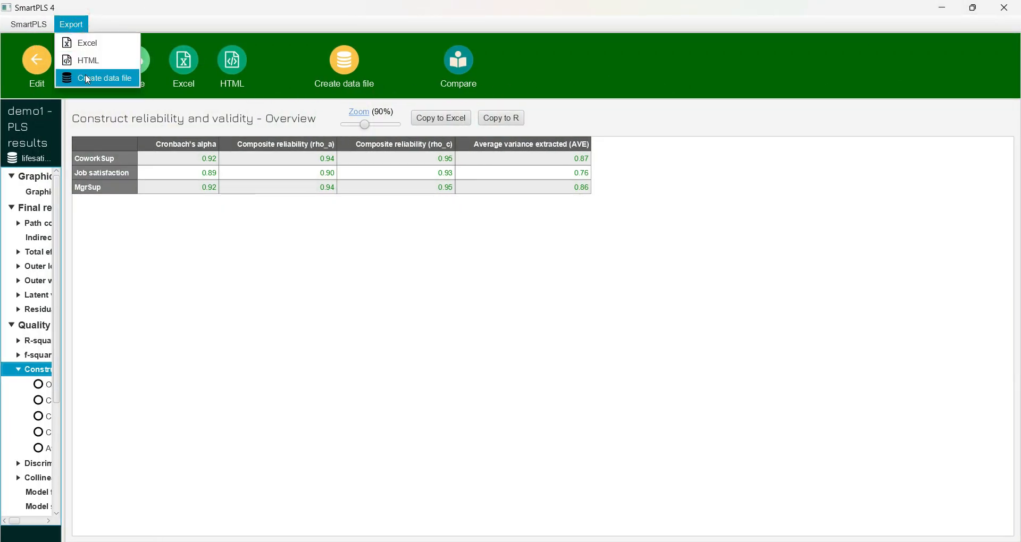
pyautogui.click(287, 286)
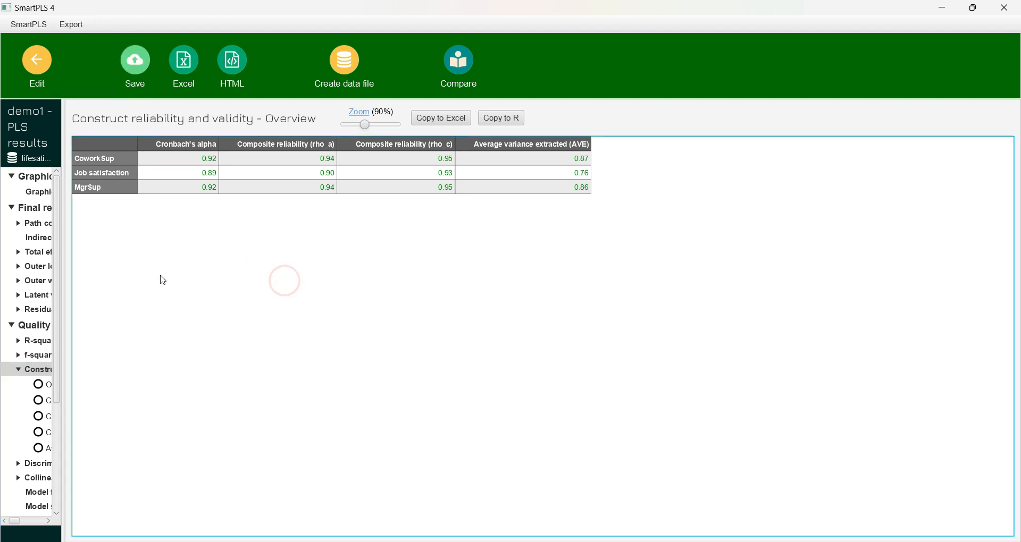
pyautogui.moveTo(64, 279); pyautogui.dragTo(282, 279)
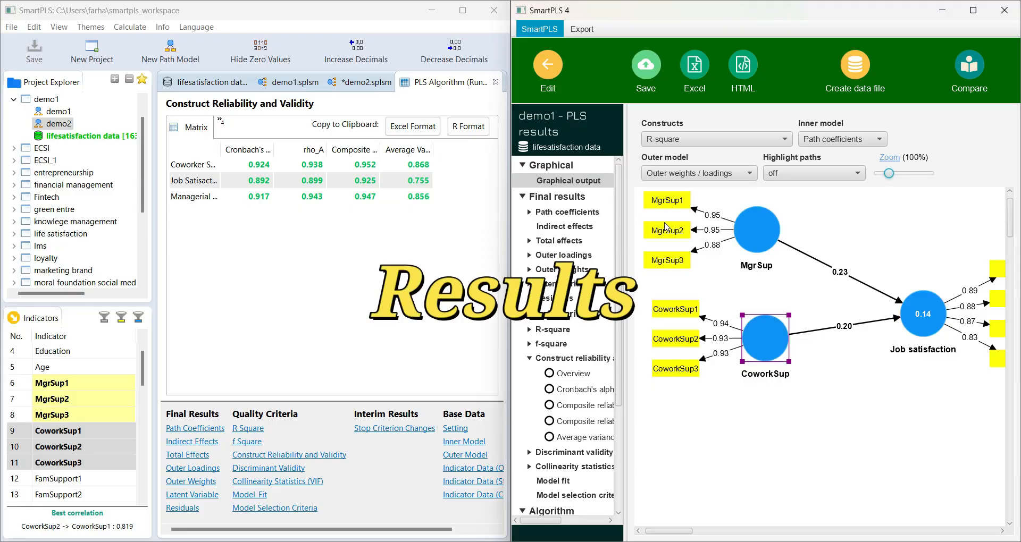
# Review the path coefficients and total effects matrices in the SmartPLS 4 report, collapsing each entry
pyautogui.moveTo(675, 531)
pyautogui.mouseDown()
pyautogui.moveTo(688, 533)
pyautogui.moveTo(674, 533)
pyautogui.mouseUp()
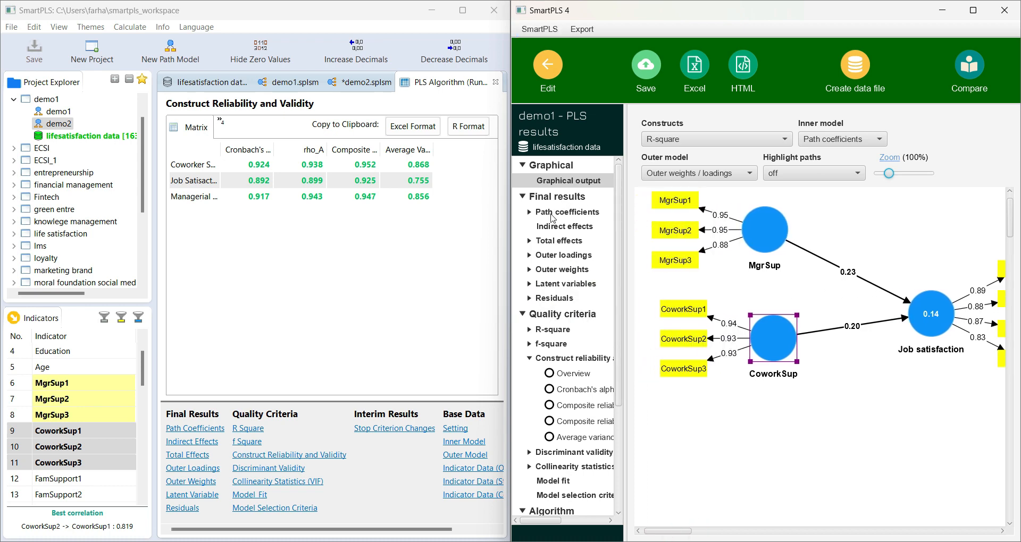
pyautogui.click(553, 213)
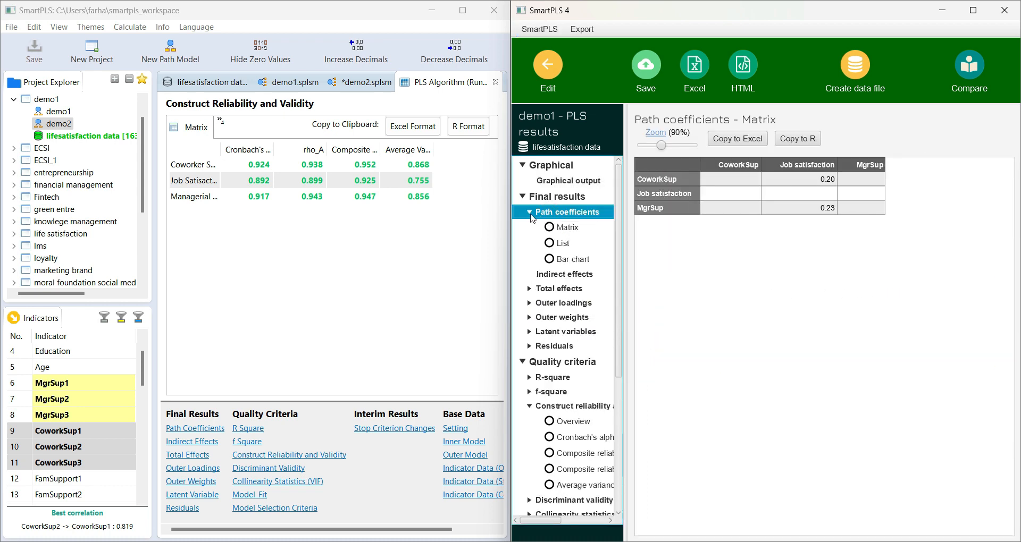
pyautogui.click(532, 214)
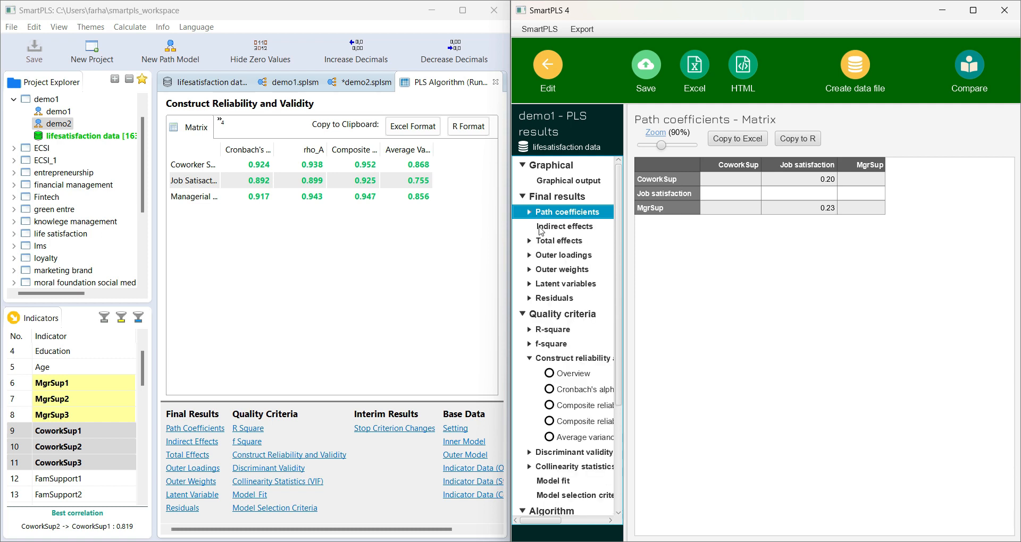
pyautogui.click(531, 237)
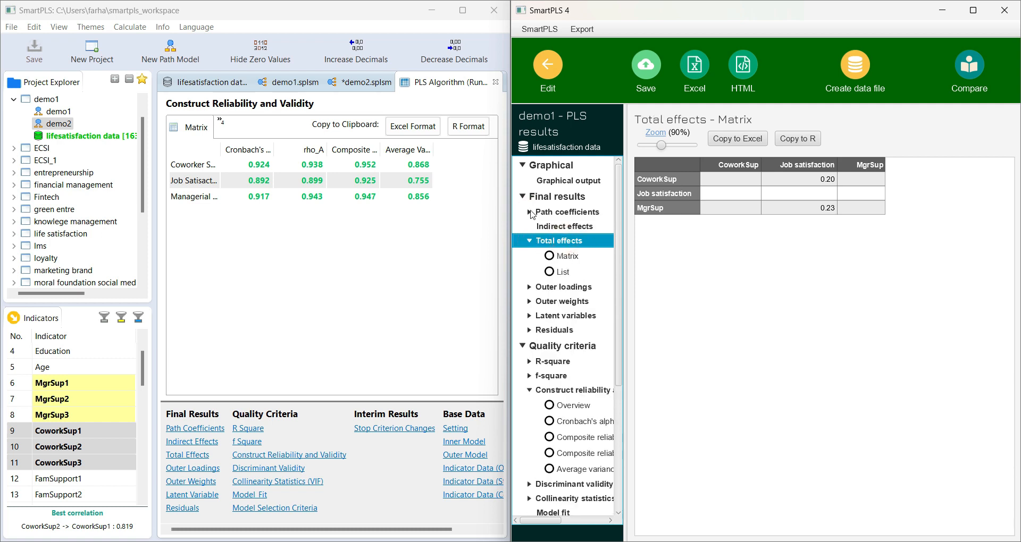
pyautogui.click(530, 213)
pyautogui.click(529, 213)
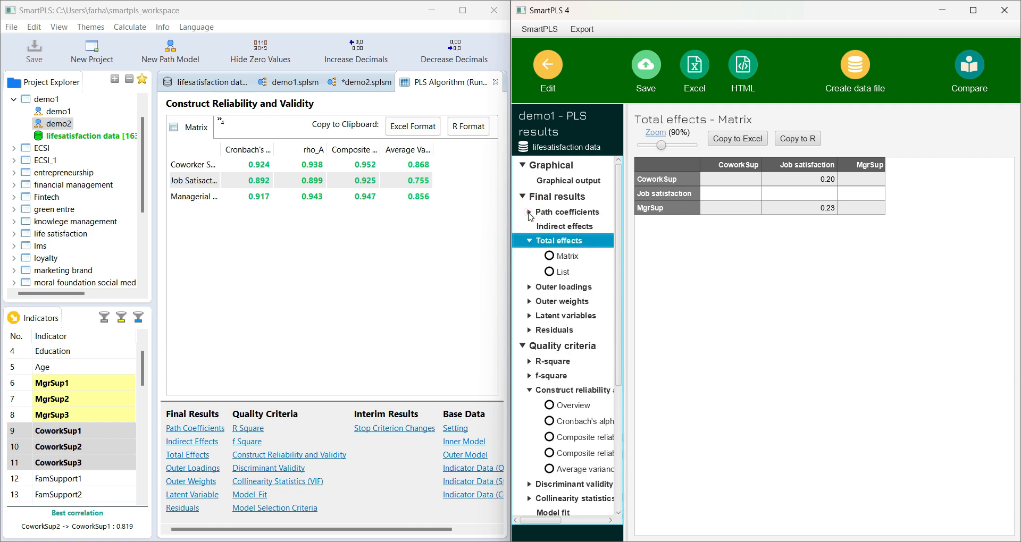
pyautogui.click(529, 241)
pyautogui.scroll(-1, 564, 326)
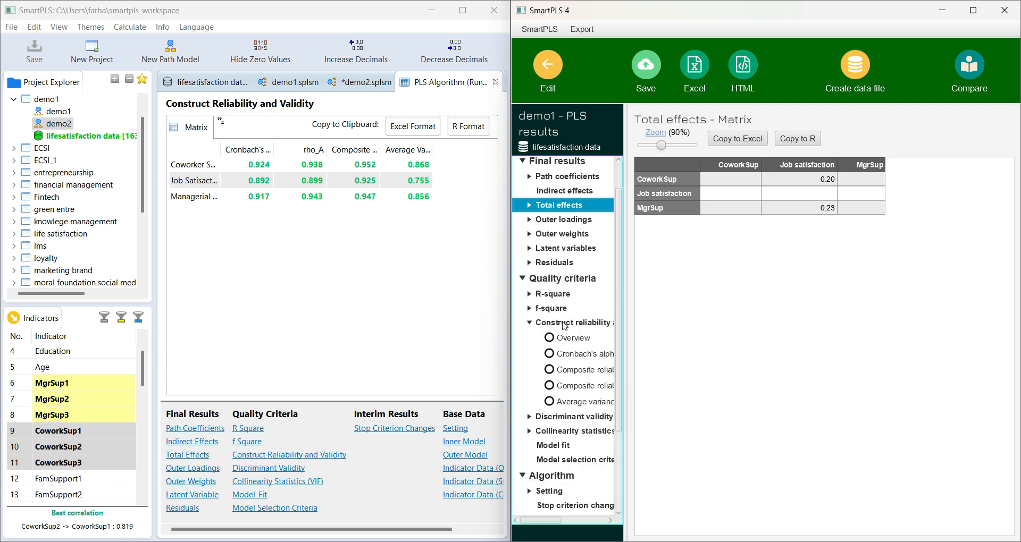
# Review the R-square overview and f-square matrix, collapse both entries and widen the results list
pyautogui.click(557, 296)
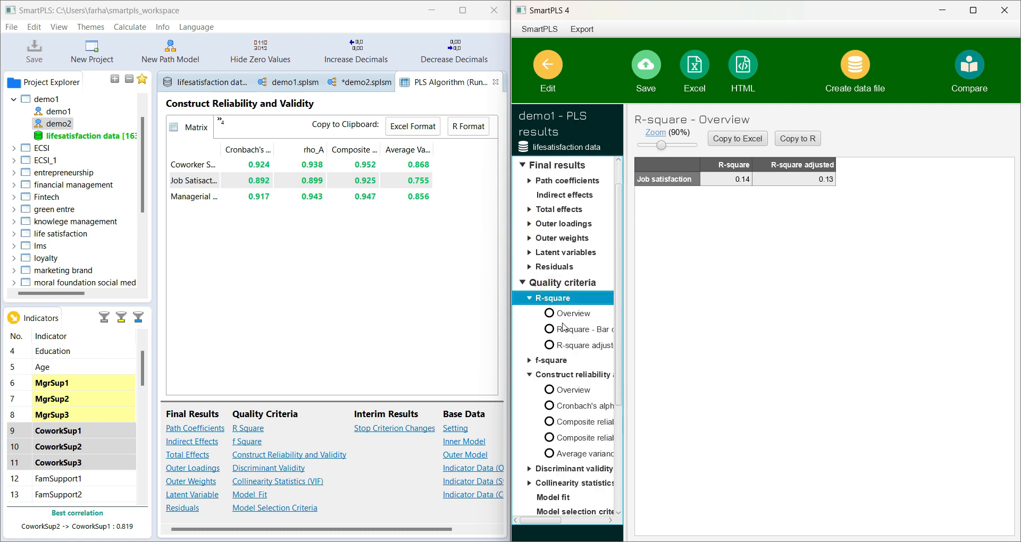
pyautogui.click(529, 299)
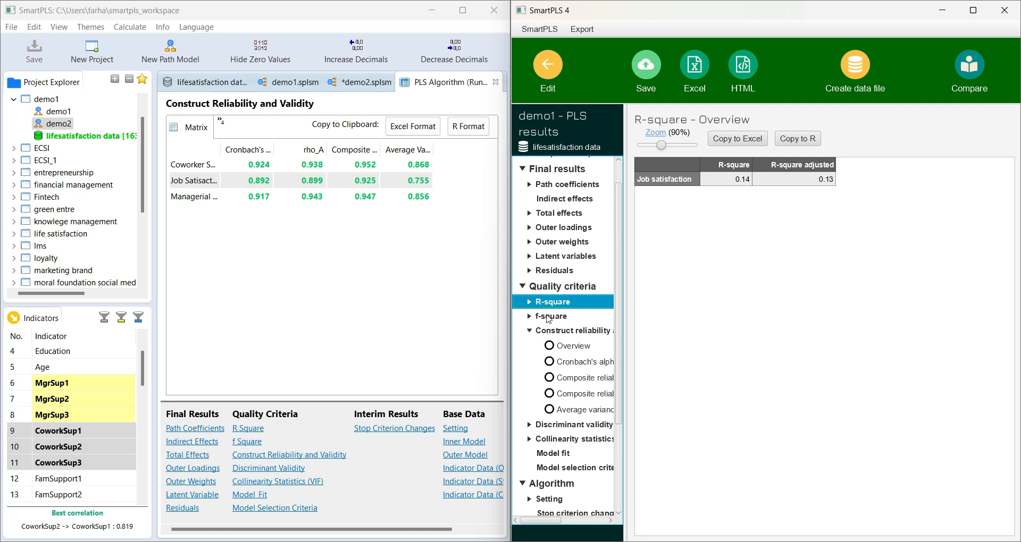
pyautogui.click(534, 319)
pyautogui.click(533, 319)
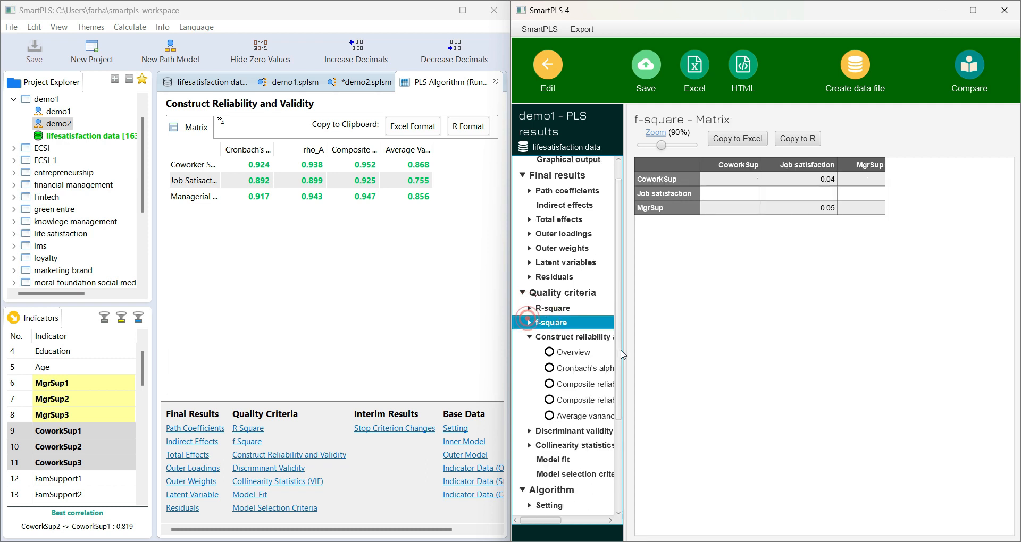
pyautogui.moveTo(626, 347); pyautogui.dragTo(697, 346)
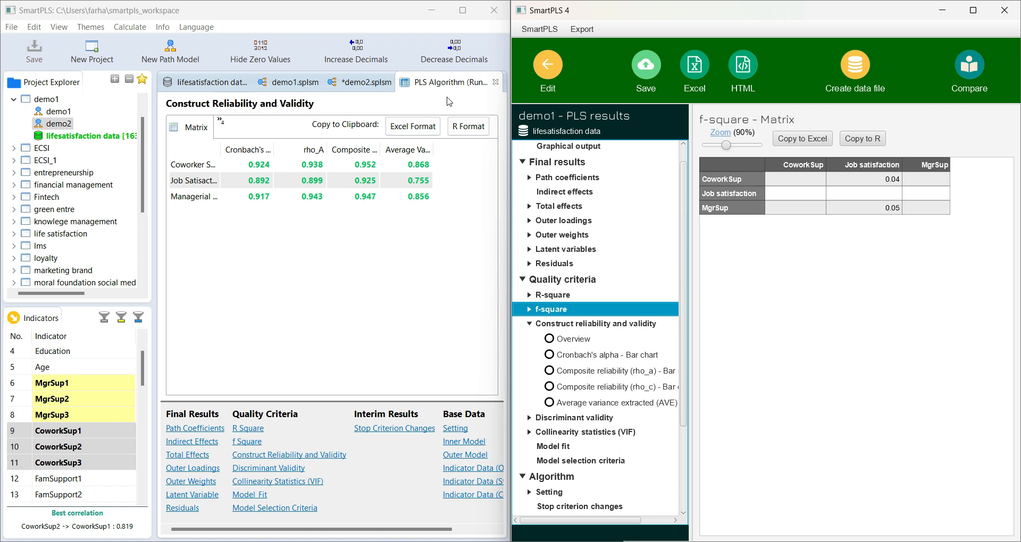
# In SmartPLS 3, return to the demo2 diagram and hide the formatting palette covering it
pyautogui.click(365, 88)
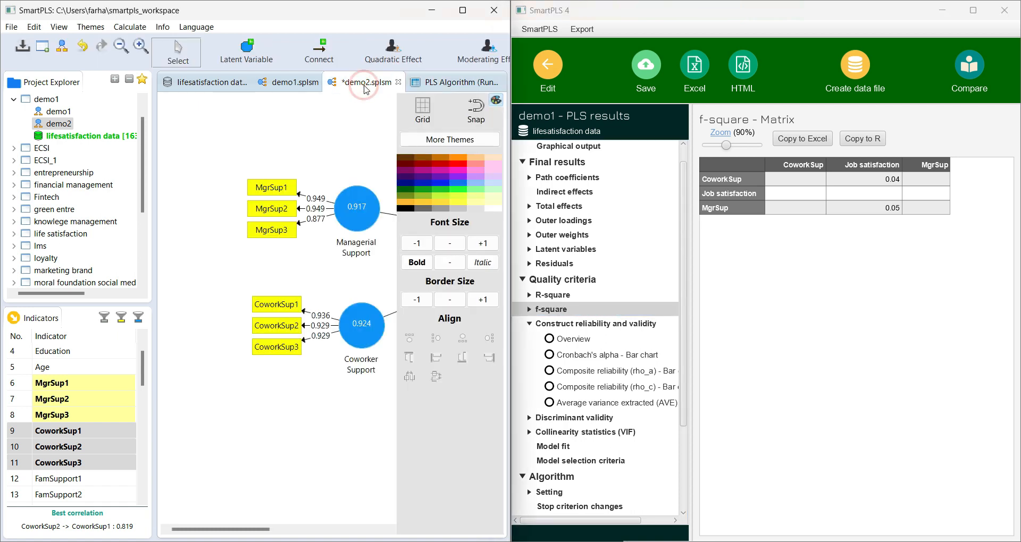
pyautogui.scroll(-2, 259, 425)
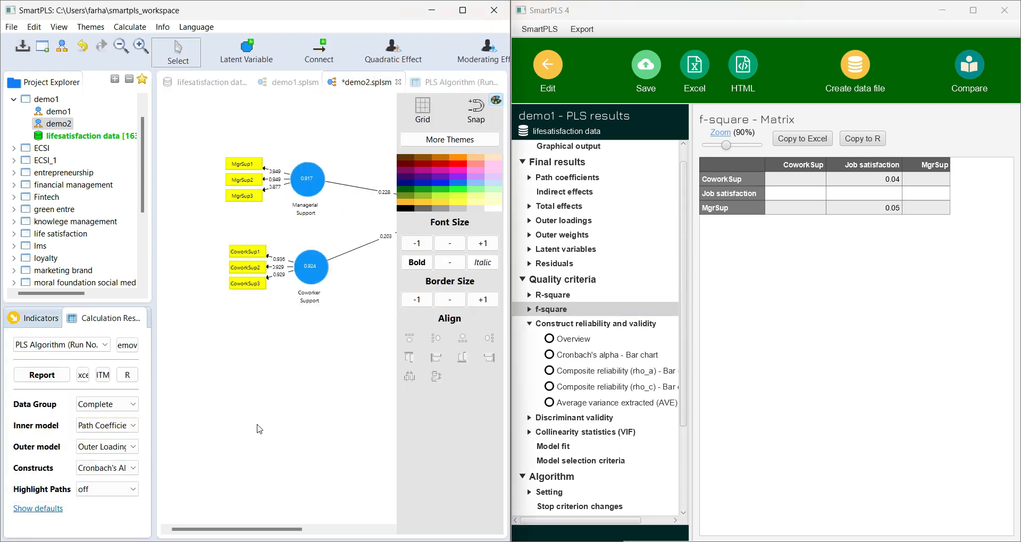
pyautogui.click(495, 101)
pyautogui.scroll(2, 403, 263)
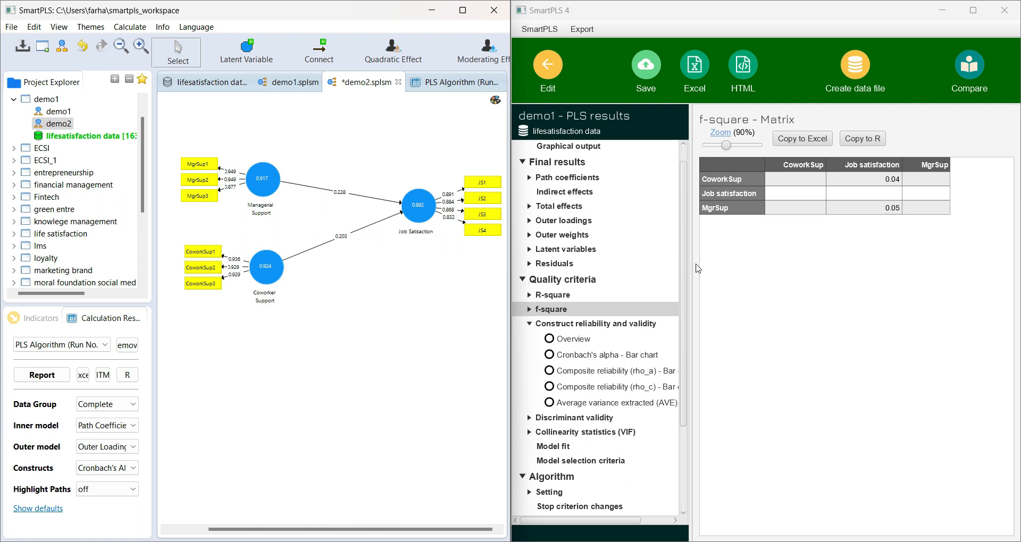
# In SmartPLS 4, show the graphical output and save the report in the demo project as "demo1 - PLS - 2023-06-02"
pyautogui.scroll(1, 644, 199)
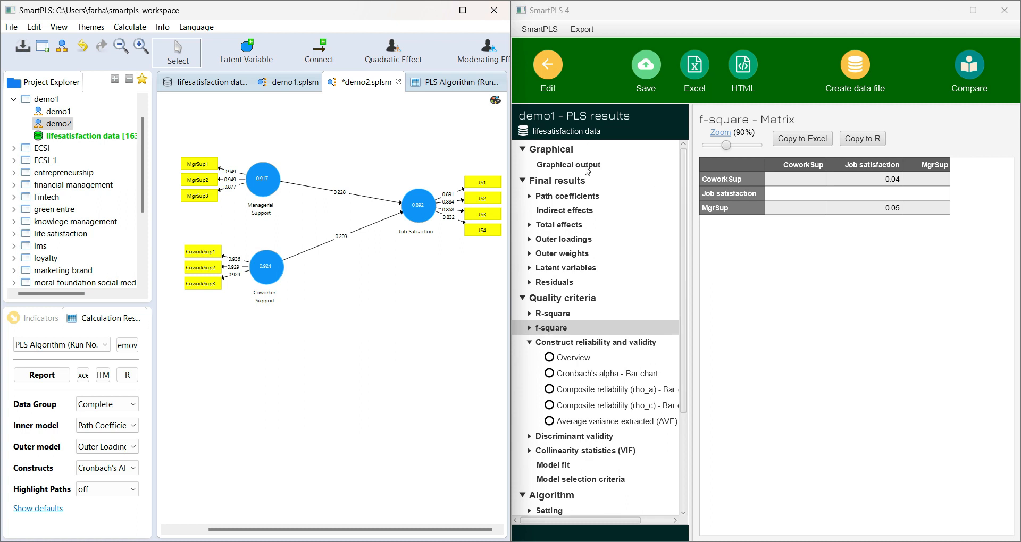
pyautogui.click(587, 167)
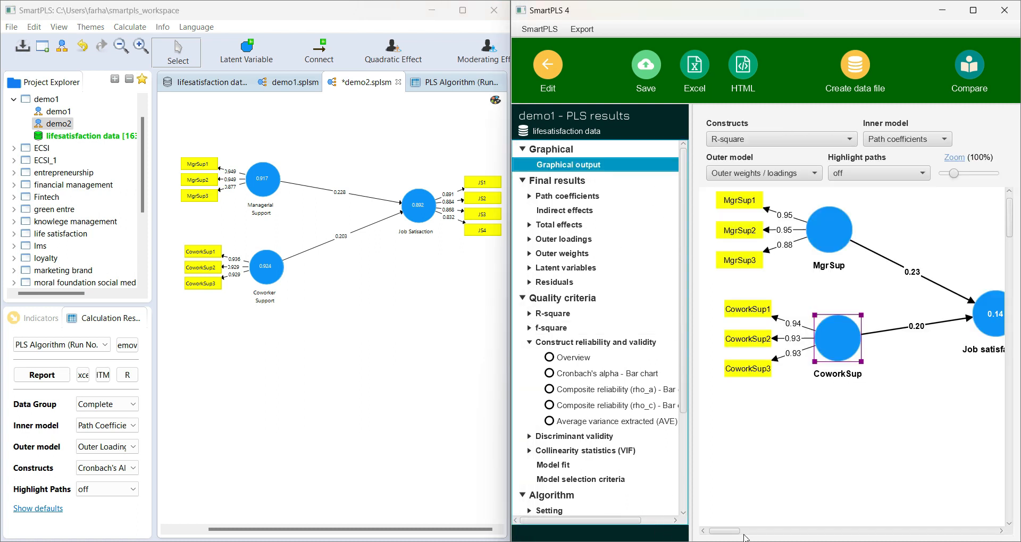
pyautogui.moveTo(731, 531)
pyautogui.mouseDown()
pyautogui.moveTo(752, 532)
pyautogui.moveTo(735, 531)
pyautogui.mouseUp()
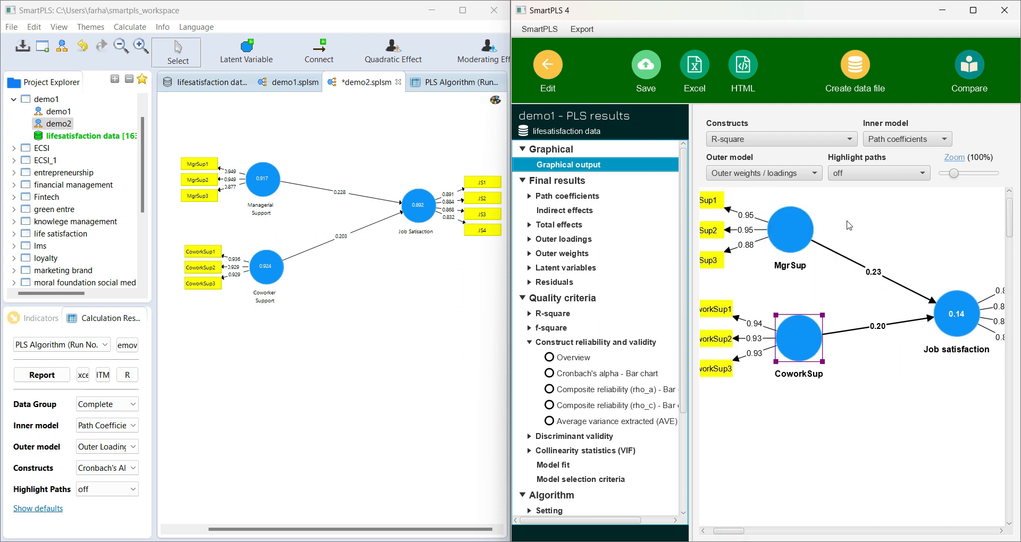
pyautogui.click(649, 76)
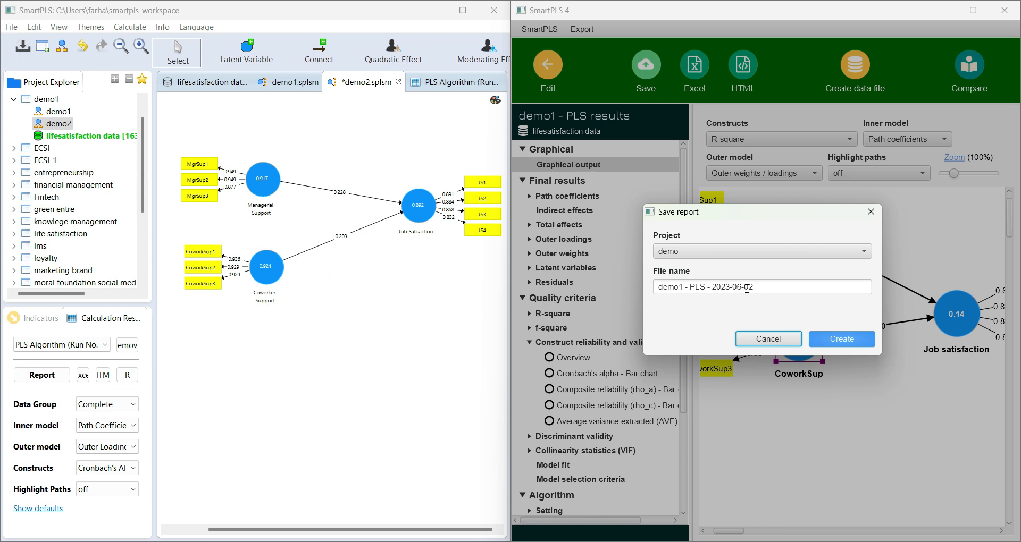
pyautogui.click(845, 339)
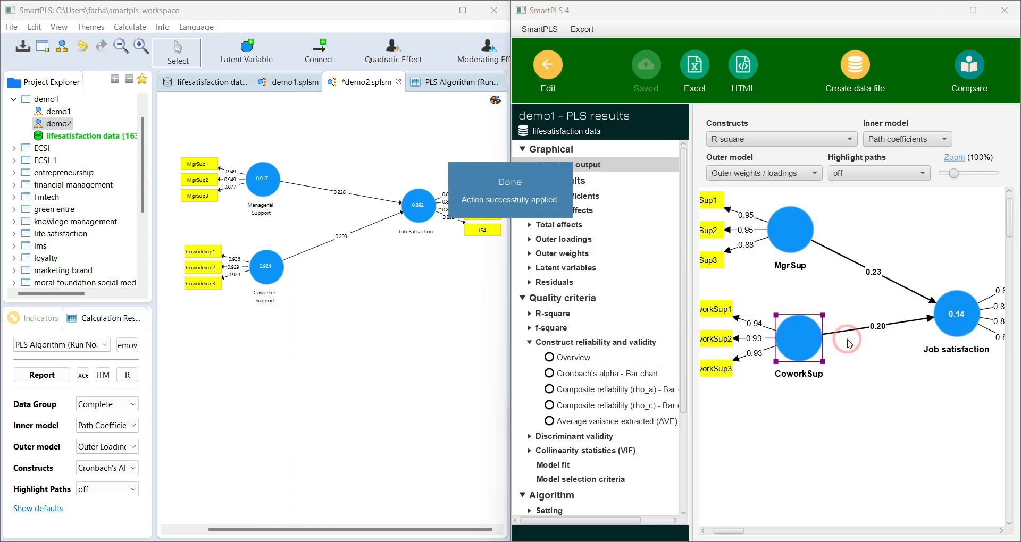
# Return from the report to editing the demo1 model, maximize the window and hide the formatting tools palette
pyautogui.click(548, 71)
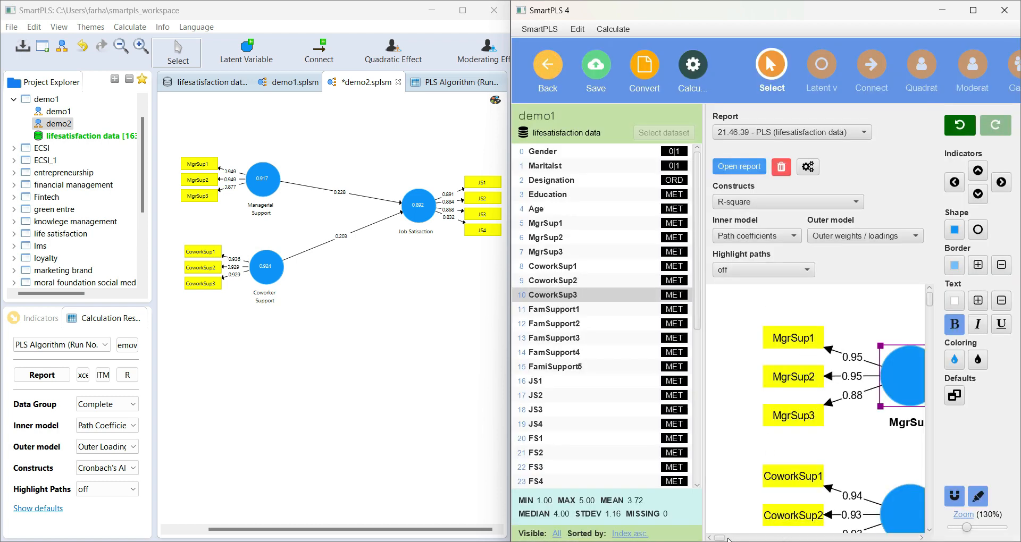
pyautogui.moveTo(722, 538); pyautogui.dragTo(727, 538)
pyautogui.scroll(-3, 845, 396)
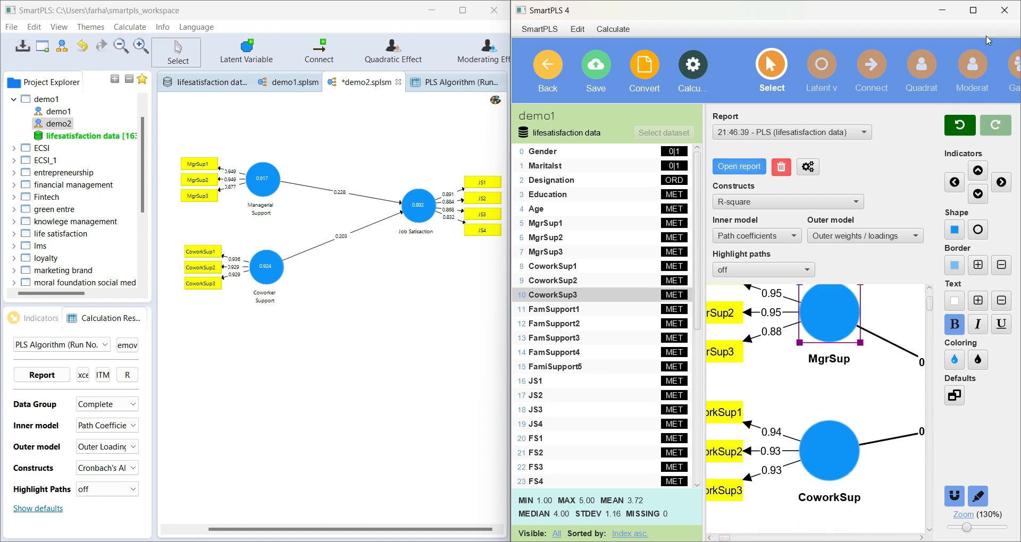
pyautogui.click(972, 10)
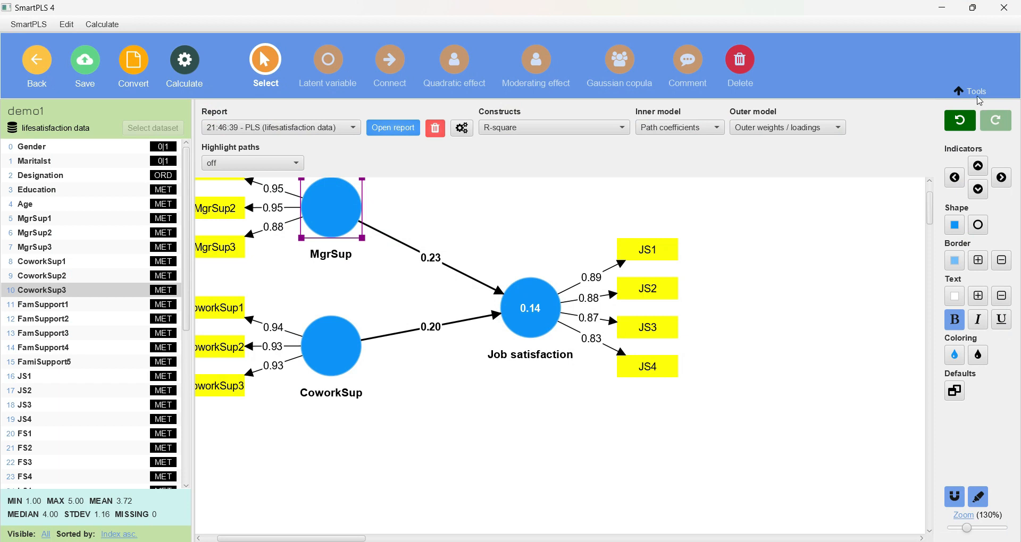
pyautogui.click(973, 92)
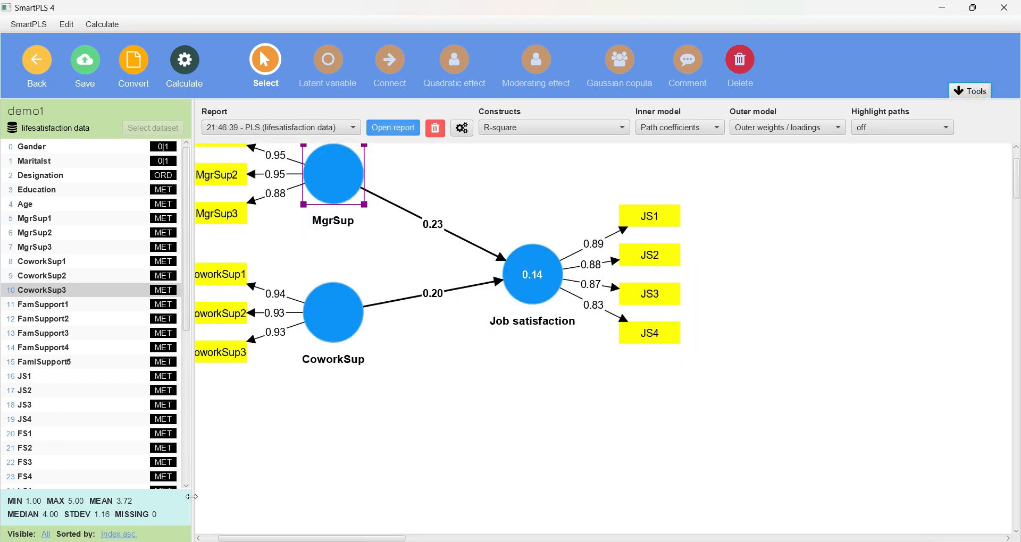
pyautogui.hscroll(-5, 237, 533)
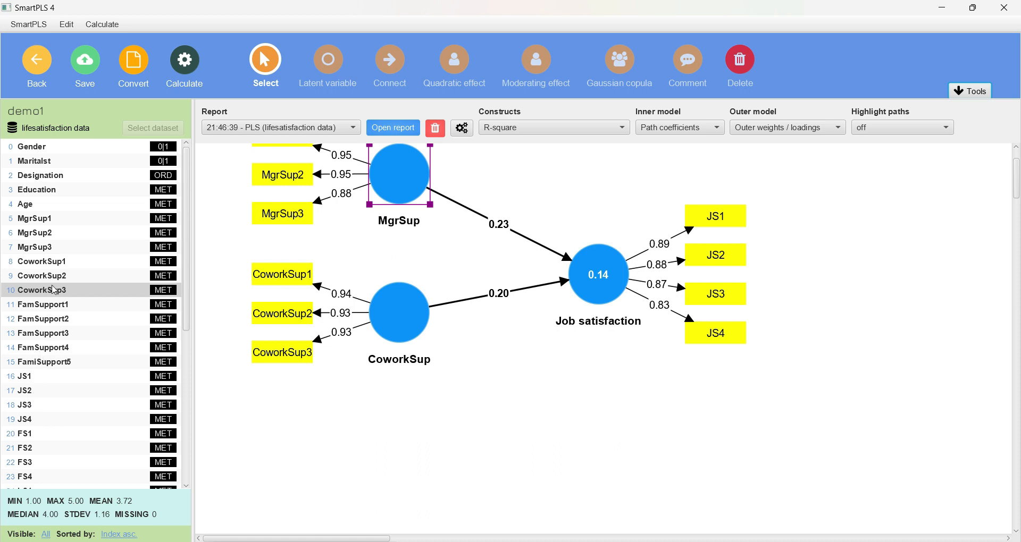
# Add a latent variable named "Life satisfaction" with indicators LS1 to LS5, placed to the right of Job satisfaction and level with it
pyautogui.scroll(-3, 61, 340)
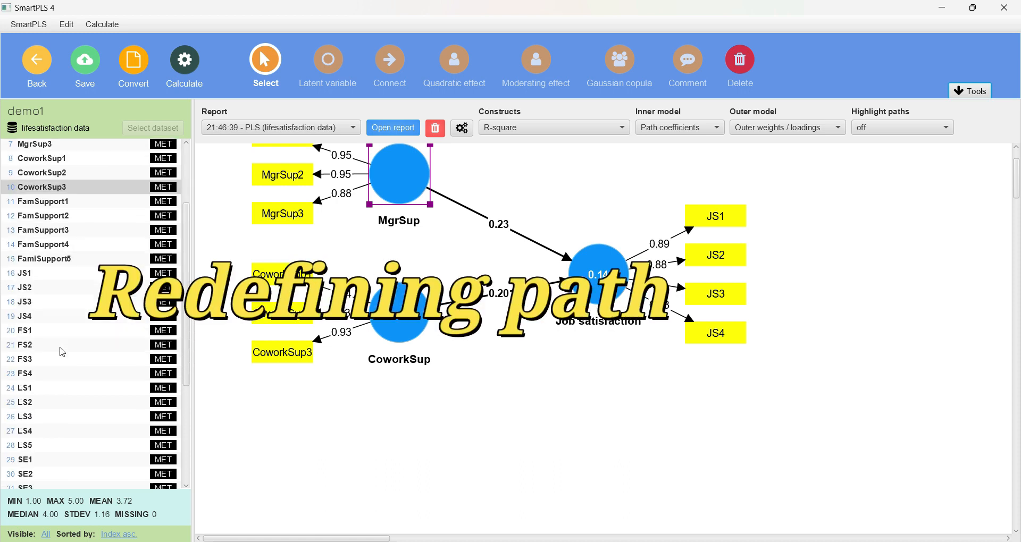
pyautogui.click(32, 388)
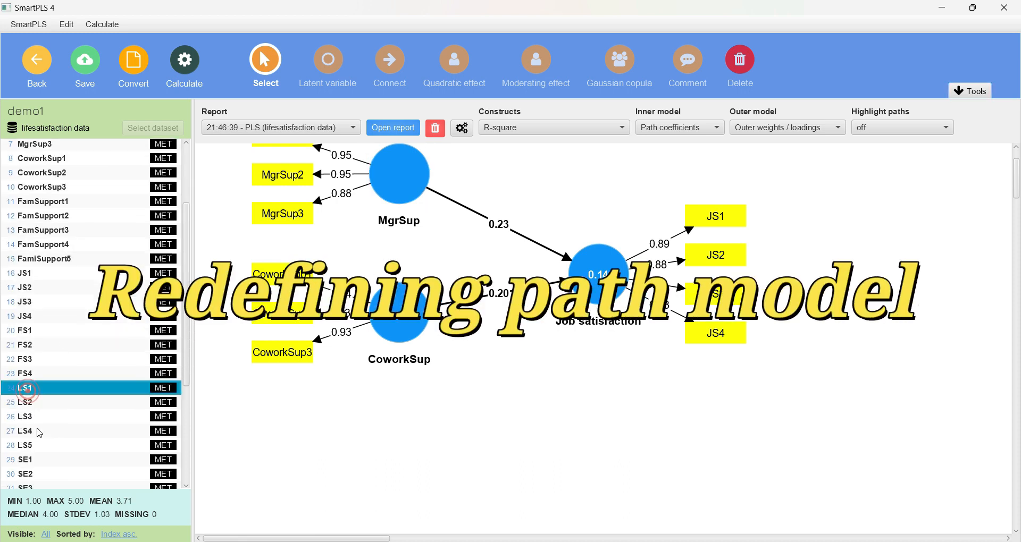
pyautogui.keyDown('ctrl'); pyautogui.click(32, 449); pyautogui.keyUp('ctrl')
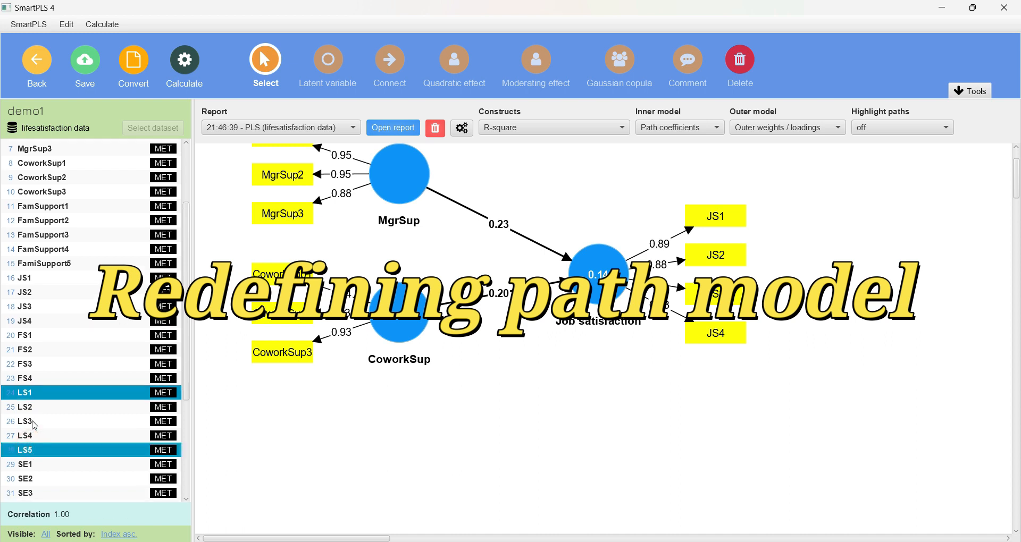
pyautogui.click(33, 411)
pyautogui.click(46, 388)
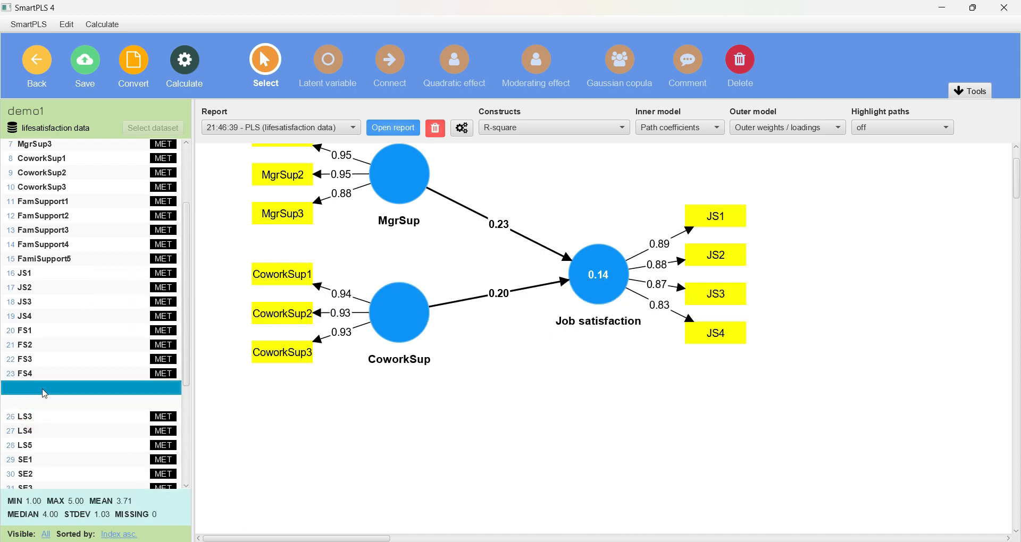
pyautogui.scroll(-1, 46, 390)
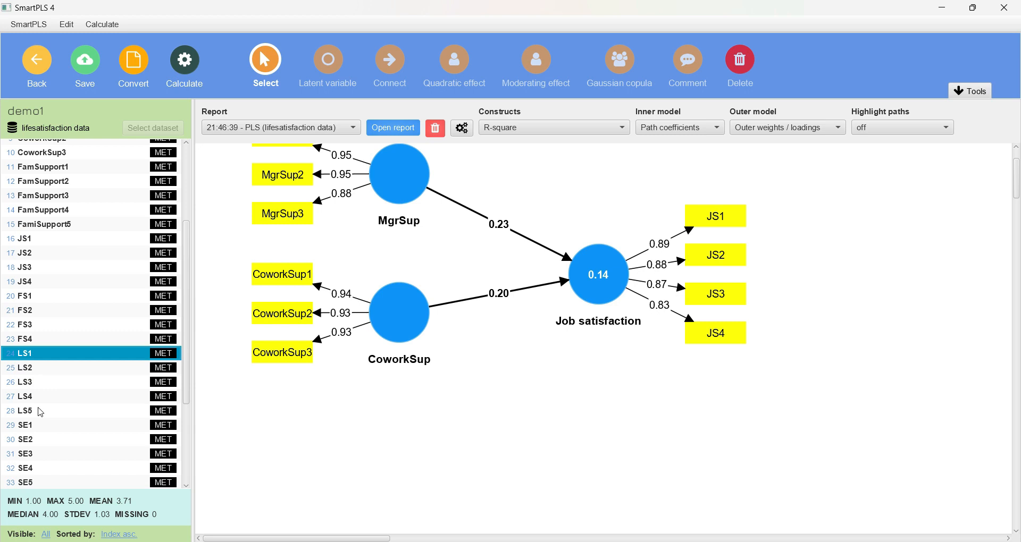
pyautogui.keyDown('shift'); pyautogui.click(37, 412); pyautogui.keyUp('shift')
pyautogui.moveTo(788, 308); pyautogui.dragTo(830, 292)
pyautogui.write('Life satisfaction')
pyautogui.press('Return')
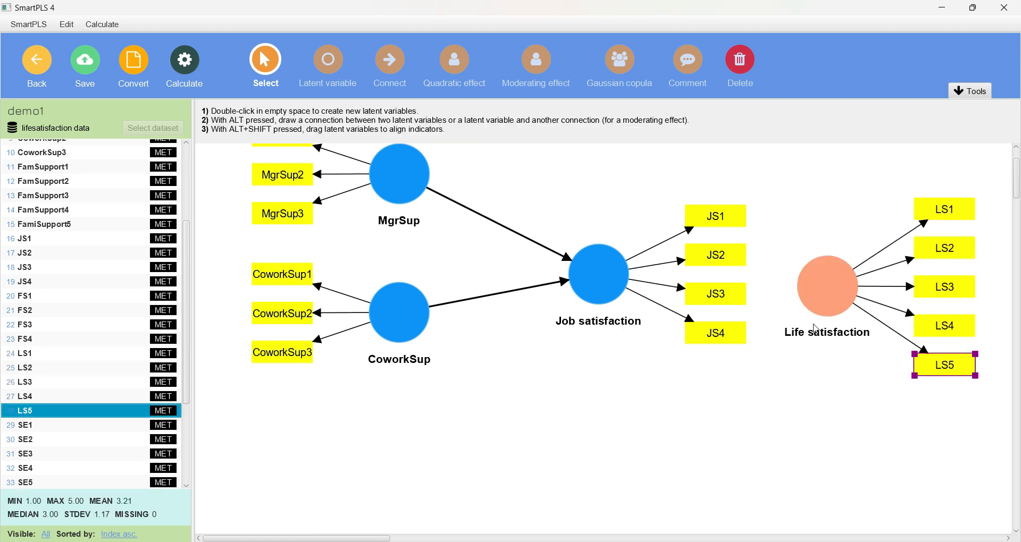
pyautogui.moveTo(825, 291); pyautogui.dragTo(799, 282)
# Collapse the indicators of Job satisfaction, CoworkSup, MgrSup and Life satisfaction so that only the constructs are shown
pyautogui.click(599, 279)
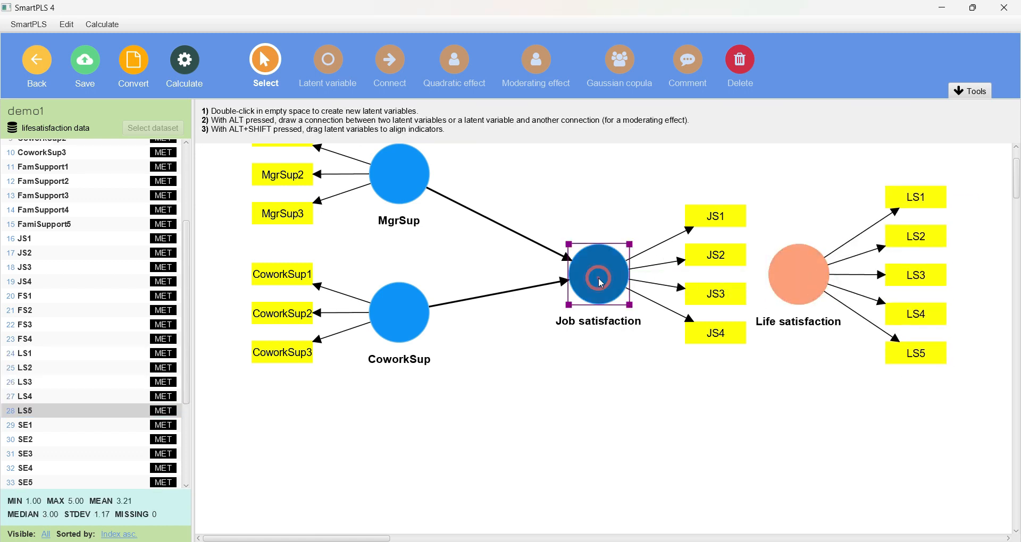
pyautogui.click(601, 283)
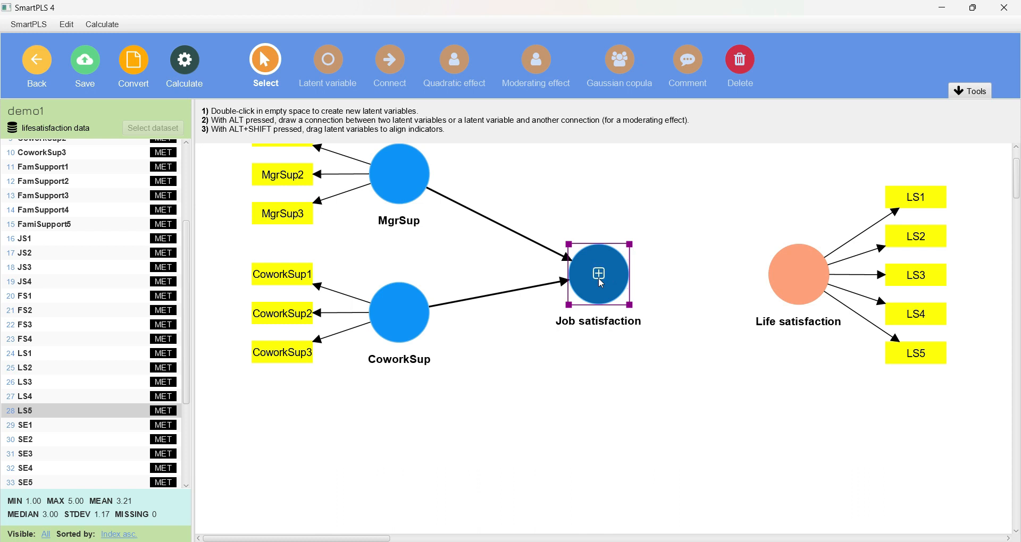
pyautogui.click(601, 283)
pyautogui.click(601, 283)
pyautogui.click(601, 282)
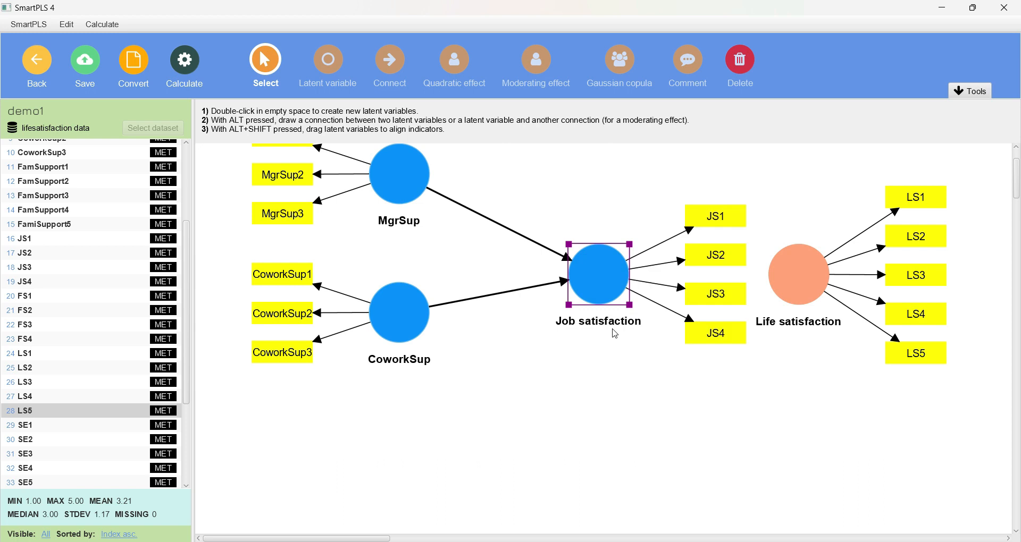
pyautogui.click(612, 296)
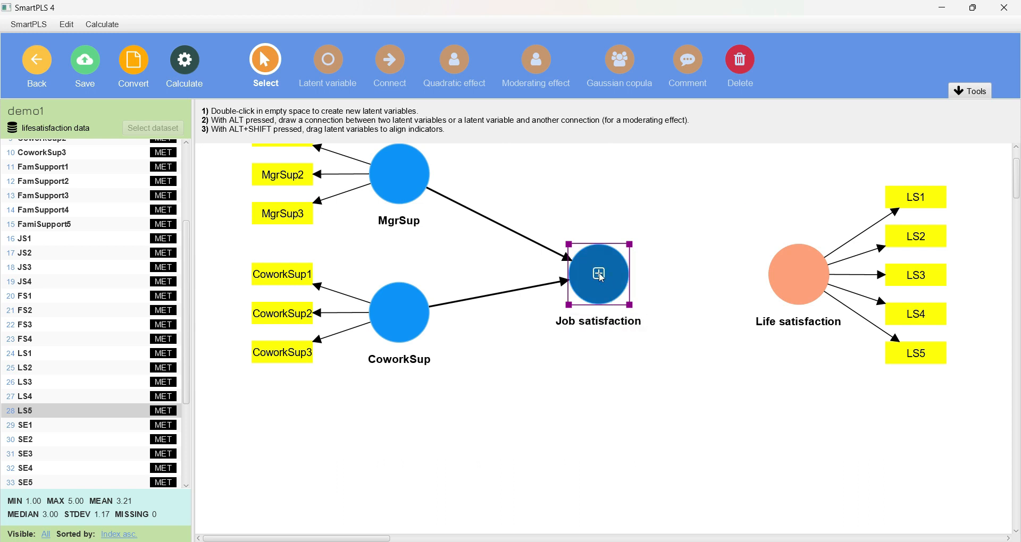
pyautogui.click(601, 277)
pyautogui.click(600, 277)
pyautogui.click(399, 313)
pyautogui.click(400, 173)
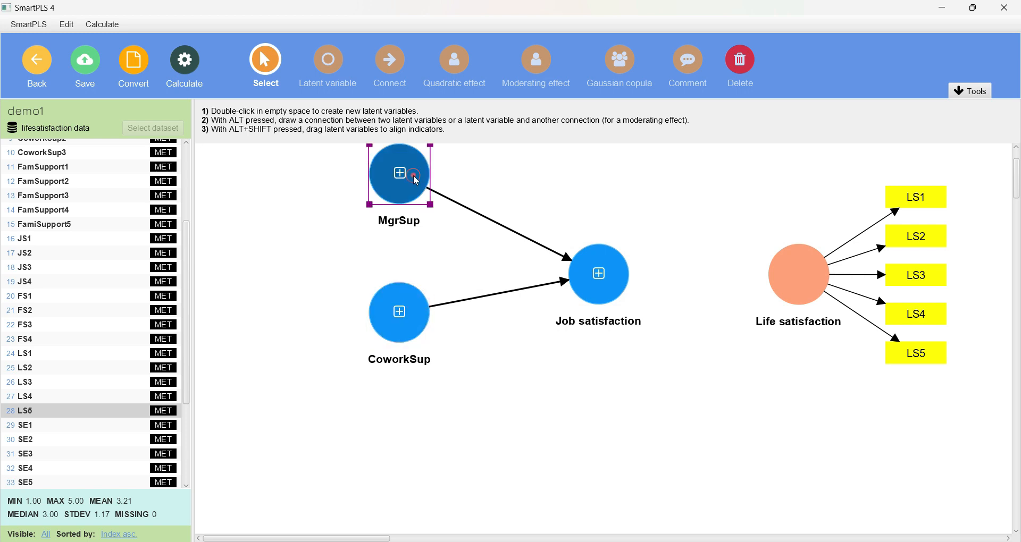
pyautogui.click(800, 281)
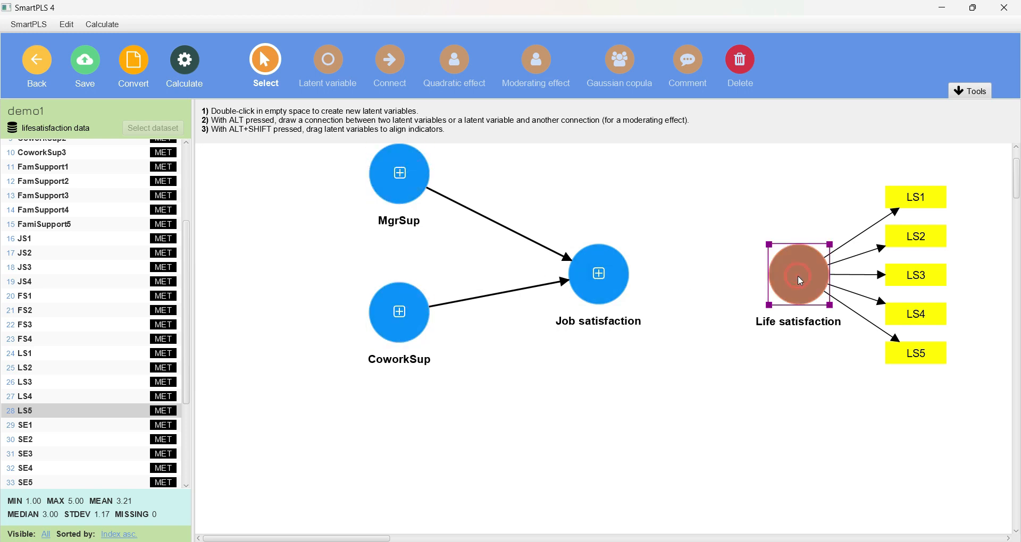
pyautogui.click(800, 280)
# Rearrange the constructs, moving Life satisfaction closer to Job satisfaction and shifting CoworkSup and MgrSup downward
pyautogui.moveTo(800, 281); pyautogui.dragTo(767, 281)
pyautogui.moveTo(405, 325); pyautogui.dragTo(406, 351)
pyautogui.moveTo(405, 186); pyautogui.dragTo(405, 201)
pyautogui.moveTo(402, 350); pyautogui.dragTo(402, 352)
pyautogui.moveTo(406, 203); pyautogui.dragTo(405, 205)
pyautogui.moveTo(764, 282); pyautogui.dragTo(766, 282)
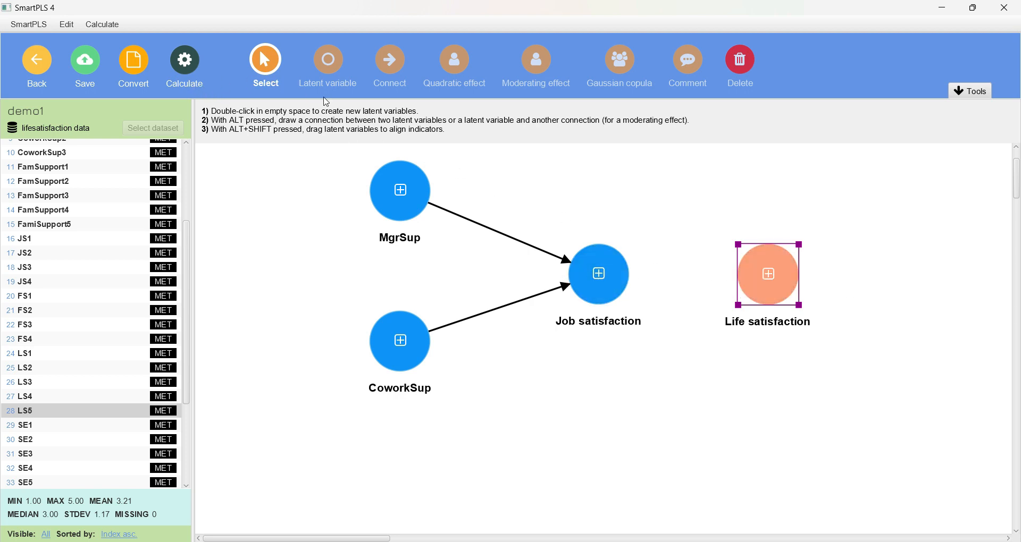
# Connect Job satisfaction, MgrSup and CoworkSup each to Life satisfaction with a path
pyautogui.click(391, 65)
pyautogui.moveTo(599, 274); pyautogui.dragTo(770, 276)
pyautogui.moveTo(417, 191); pyautogui.dragTo(768, 274)
pyautogui.moveTo(398, 364); pyautogui.dragTo(759, 290)
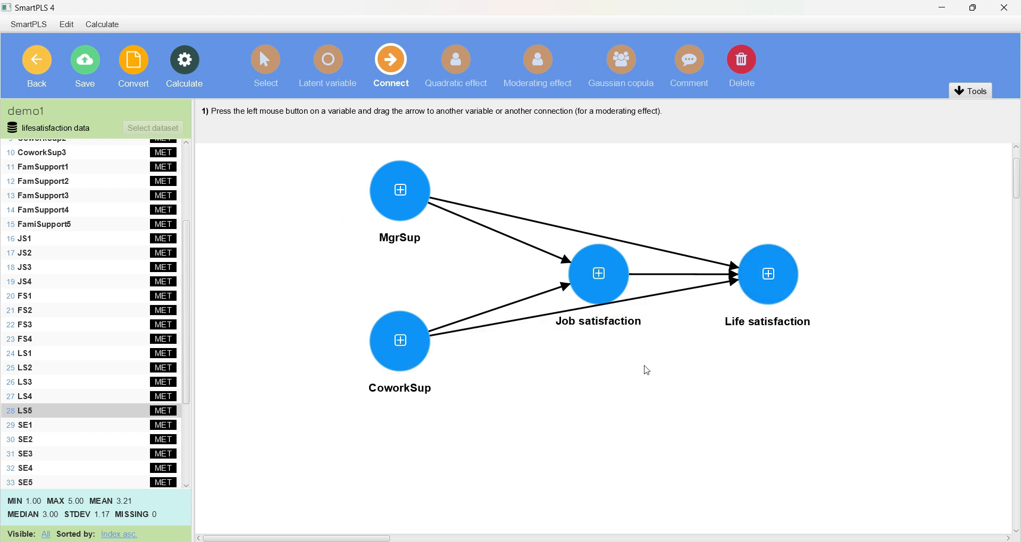
# Open the Bootstrapping setup for the extended model and set the subsamples to 10000
pyautogui.click(191, 65)
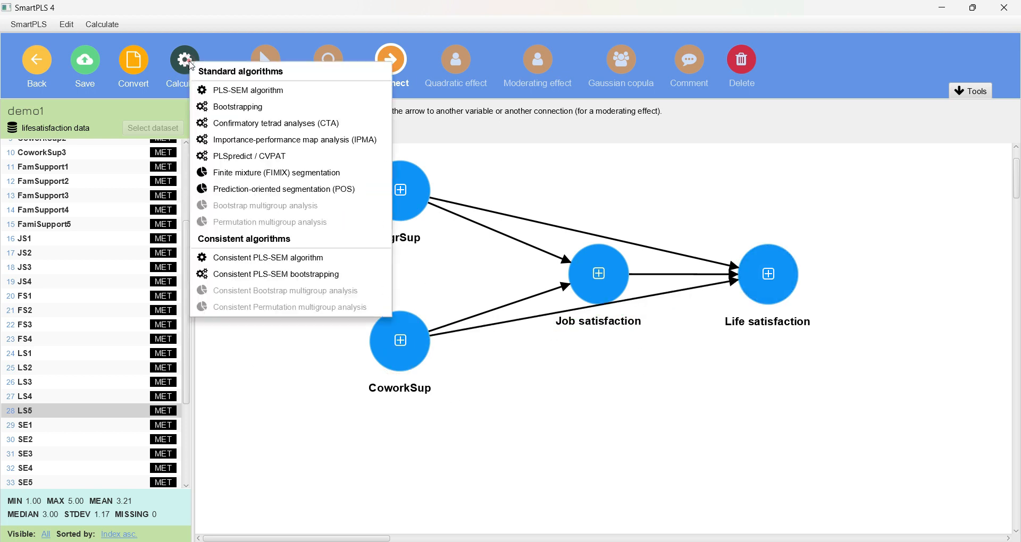
pyautogui.click(222, 104)
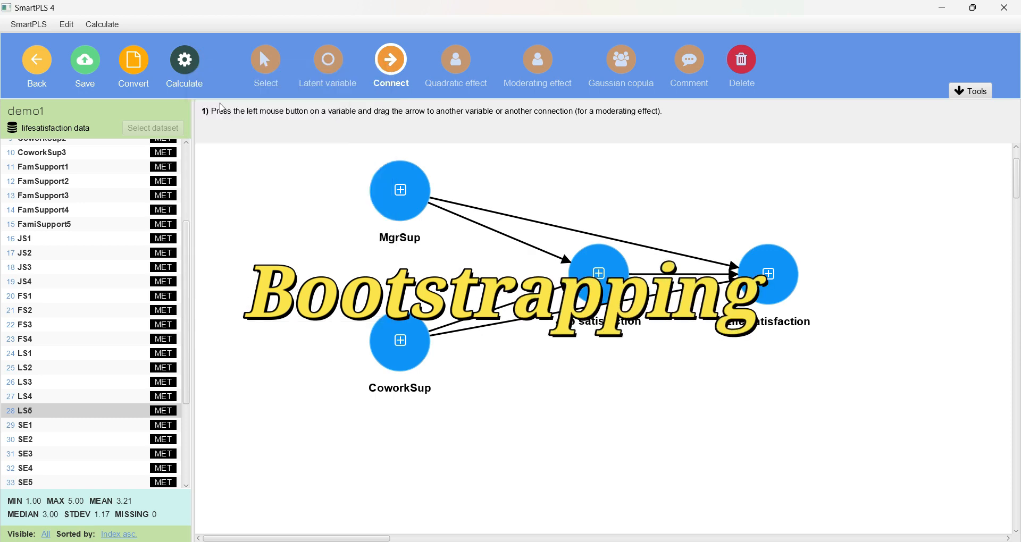
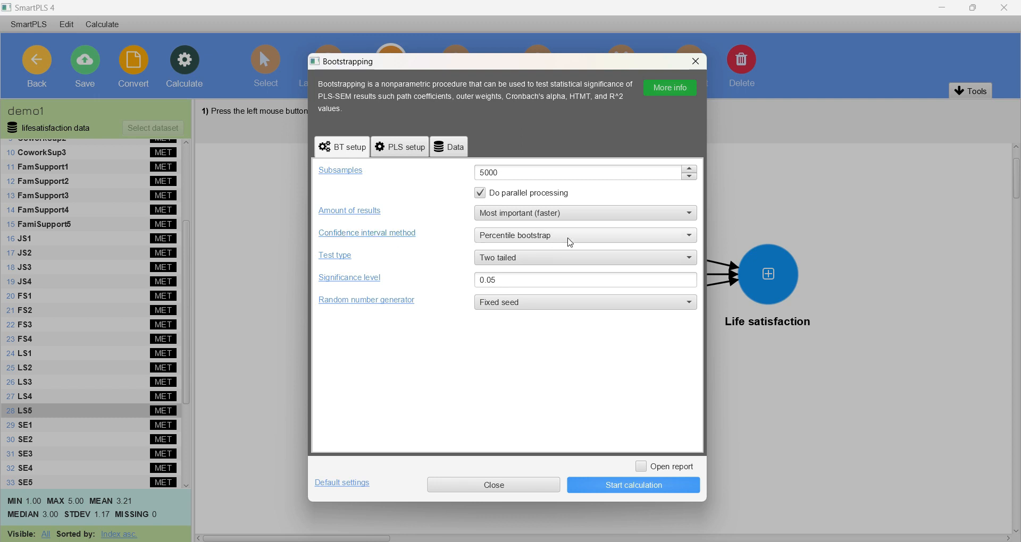
pyautogui.click(511, 174)
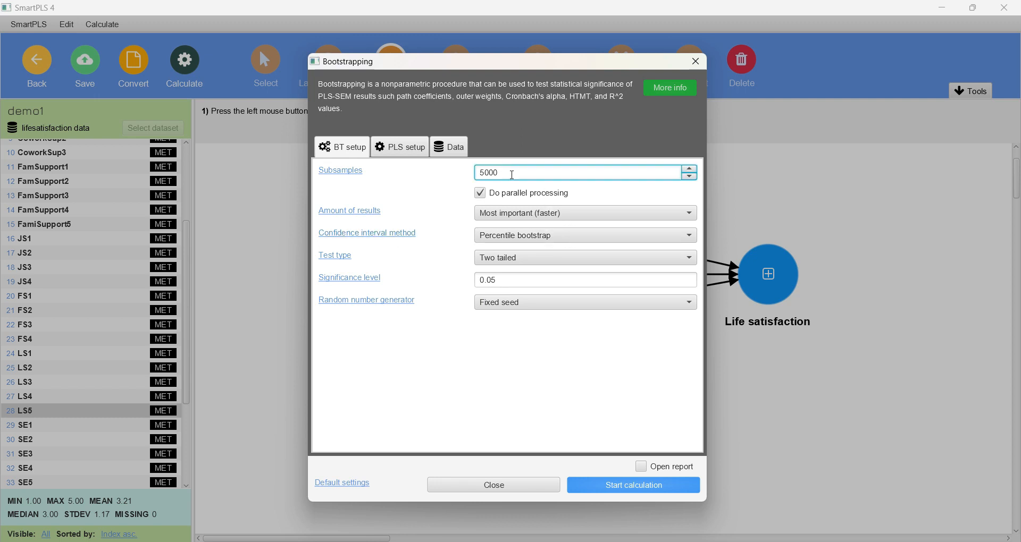
pyautogui.doubleClick(510, 173)
pyautogui.write('100')
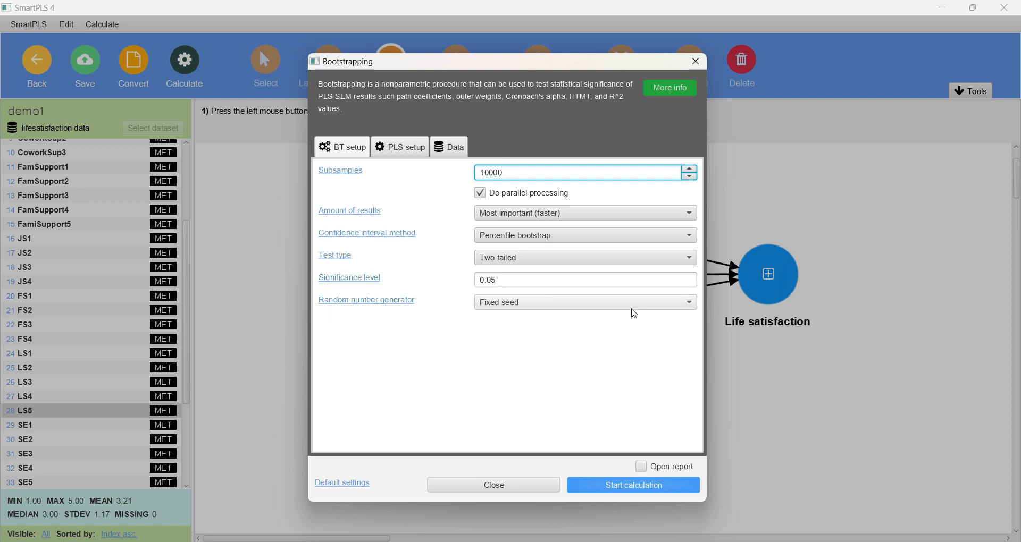
# Switch the random number generator to Random seed and back to Fixed seed, and start the bootstrapping calculation
pyautogui.click(627, 305)
pyautogui.click(546, 318)
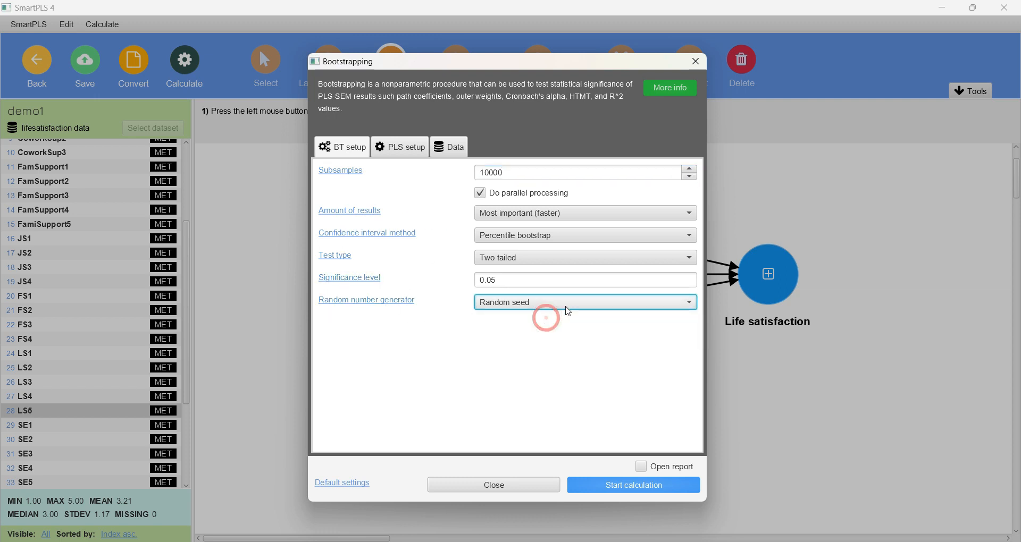
pyautogui.click(567, 304)
pyautogui.click(549, 334)
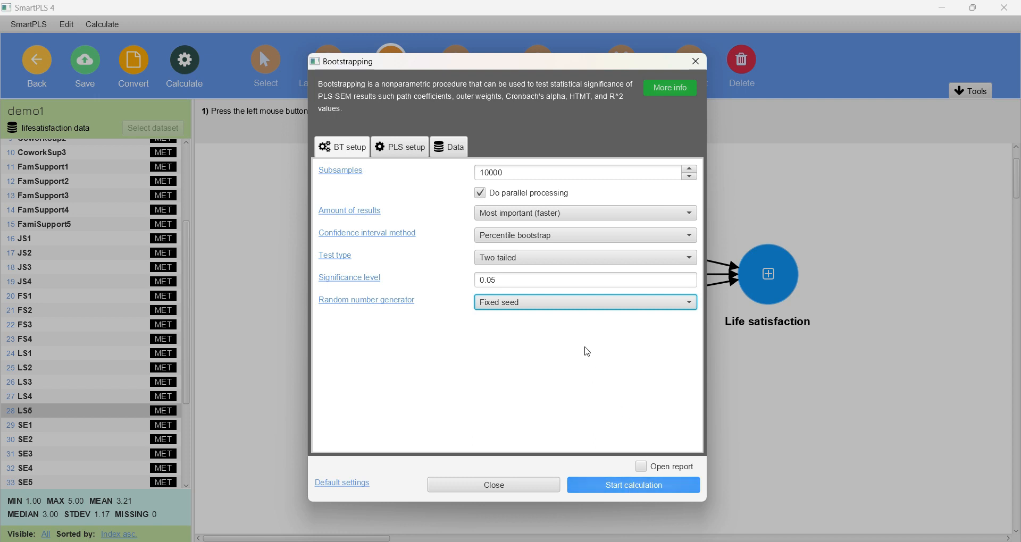
pyautogui.click(632, 485)
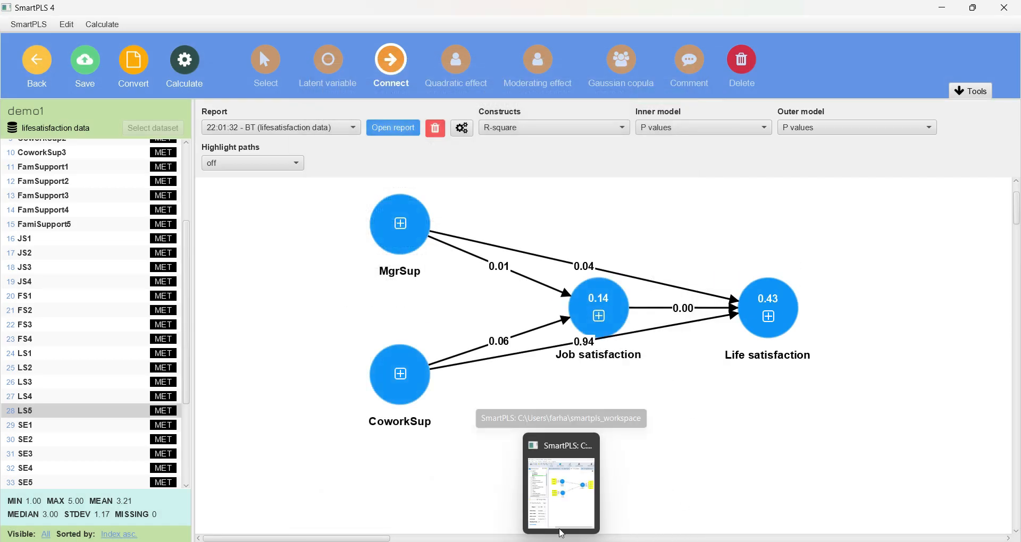
# Switch to SmartPLS 3 with the demo2 diagram open and maximize its window
pyautogui.click(555, 510)
pyautogui.click(462, 10)
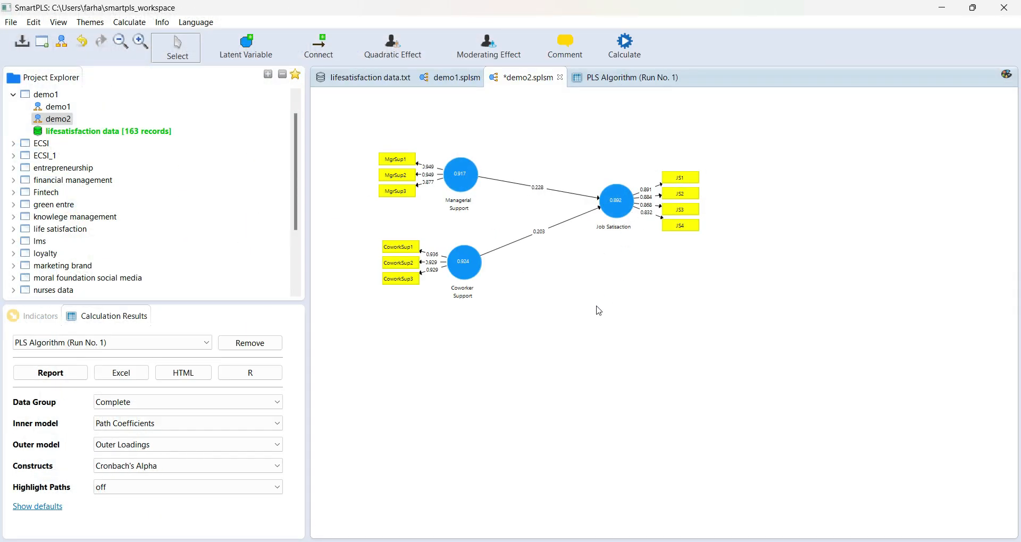
pyautogui.scroll(2, 600, 311)
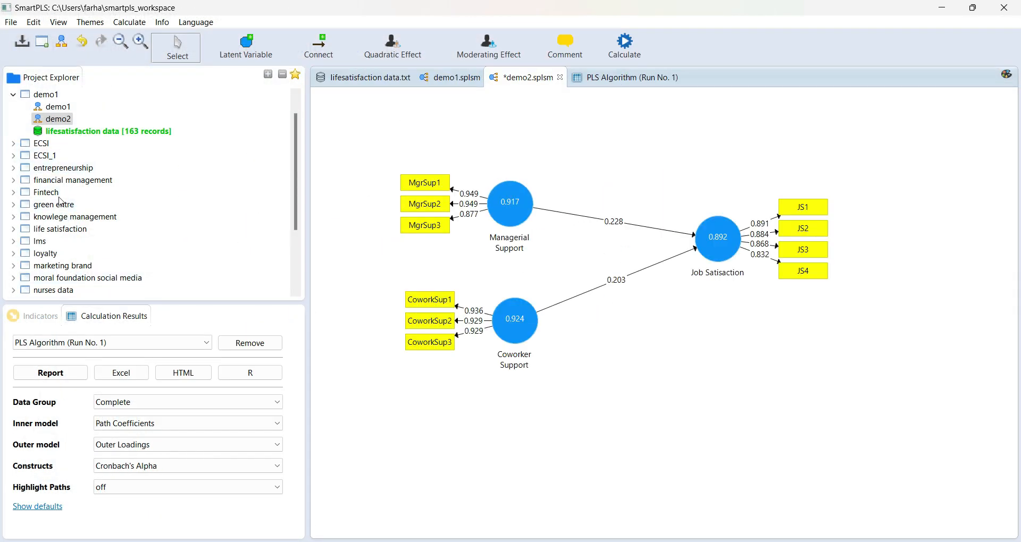
# Add a latent variable with the indicators LS1 to LS5 to the demo2 diagram, below Job Satisaction
pyautogui.click(39, 322)
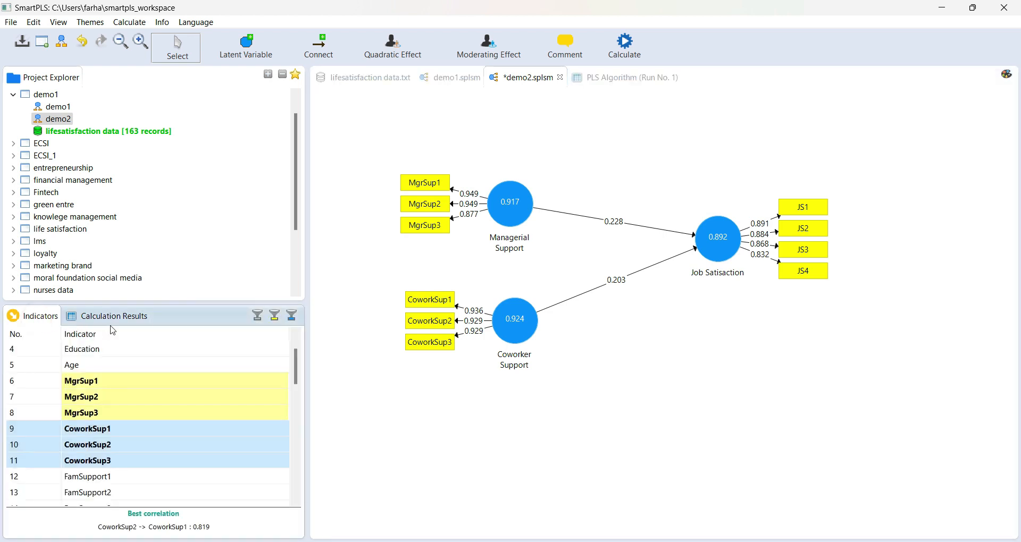
pyautogui.scroll(-1, 117, 383)
pyautogui.scroll(1, 120, 382)
pyautogui.scroll(-1, 121, 379)
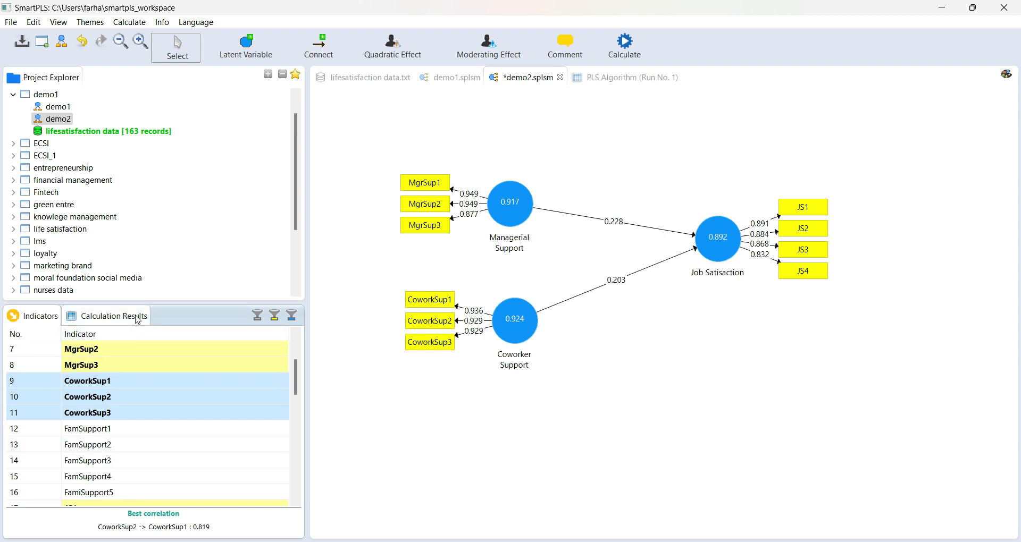
pyautogui.click(106, 432)
pyautogui.scroll(-1, 105, 437)
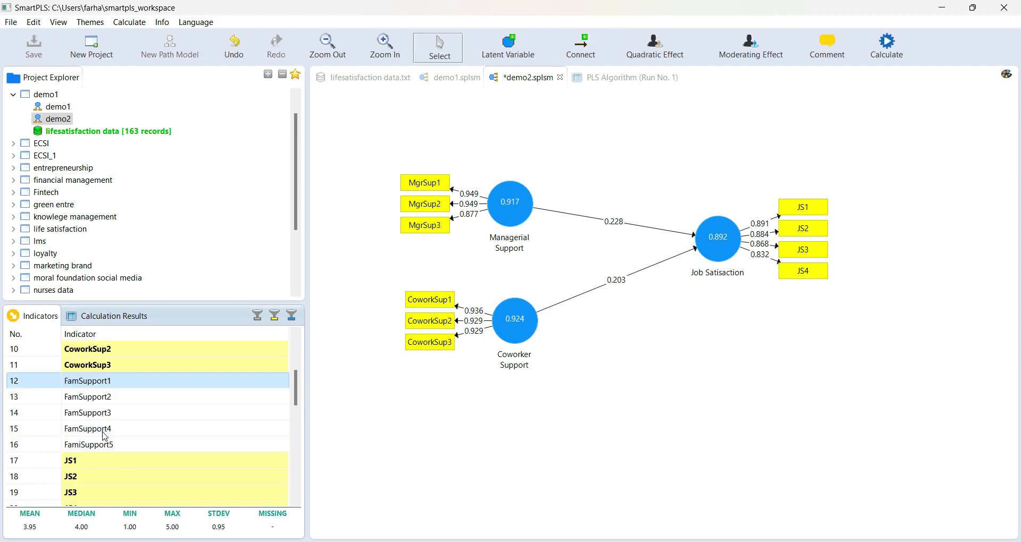
pyautogui.scroll(-4, 105, 437)
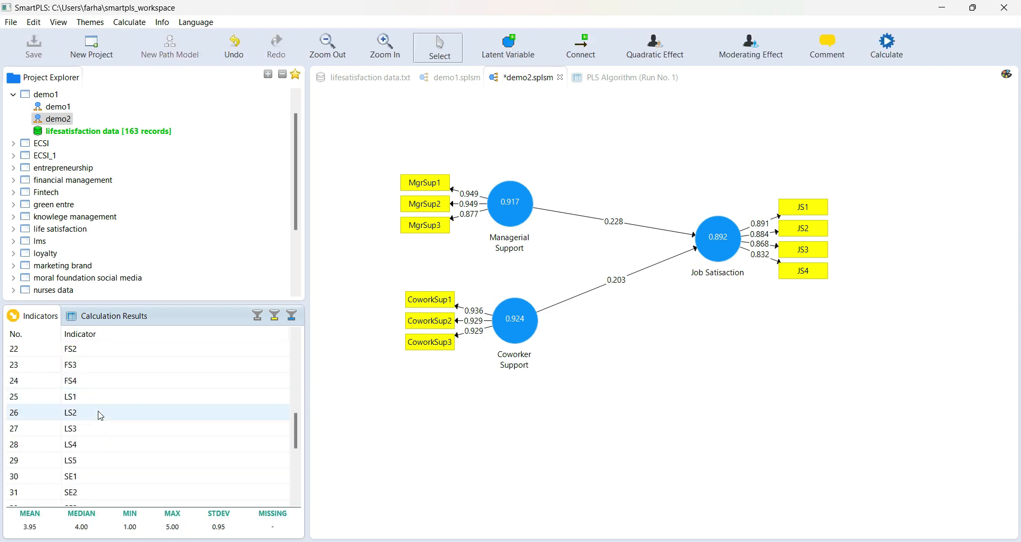
pyautogui.click(80, 396)
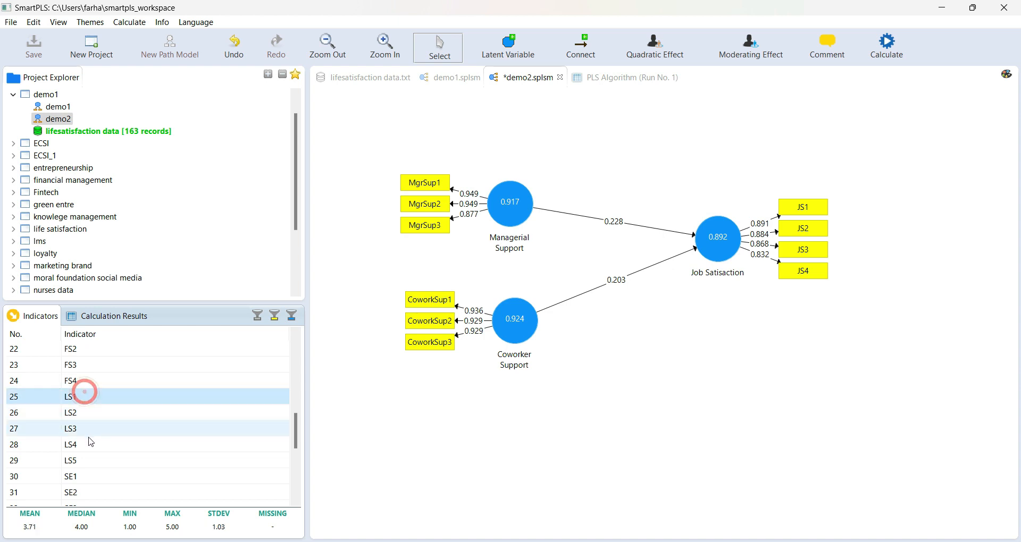
pyautogui.keyDown('shift'); pyautogui.click(91, 458); pyautogui.keyUp('shift')
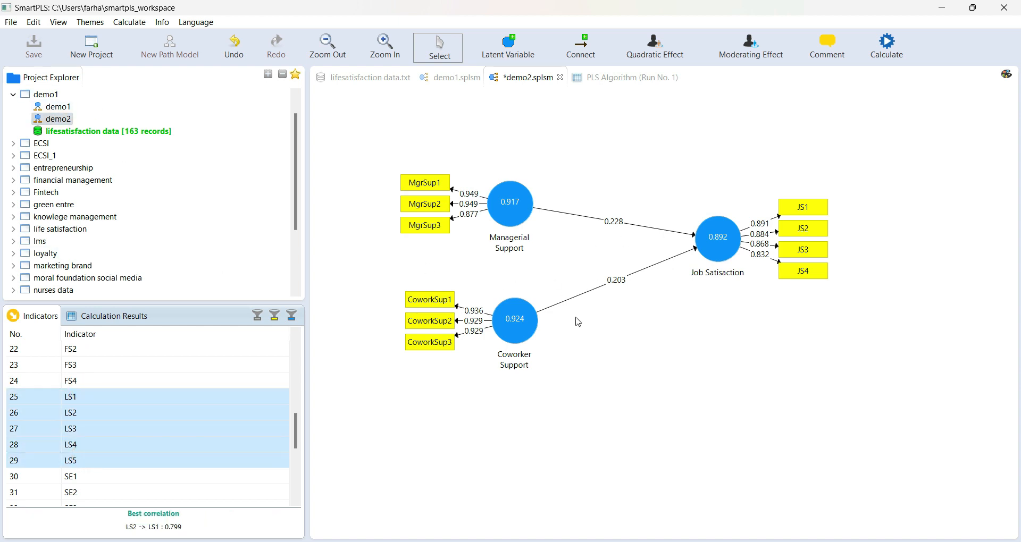
pyautogui.moveTo(115, 436); pyautogui.dragTo(794, 387)
pyautogui.click(849, 420)
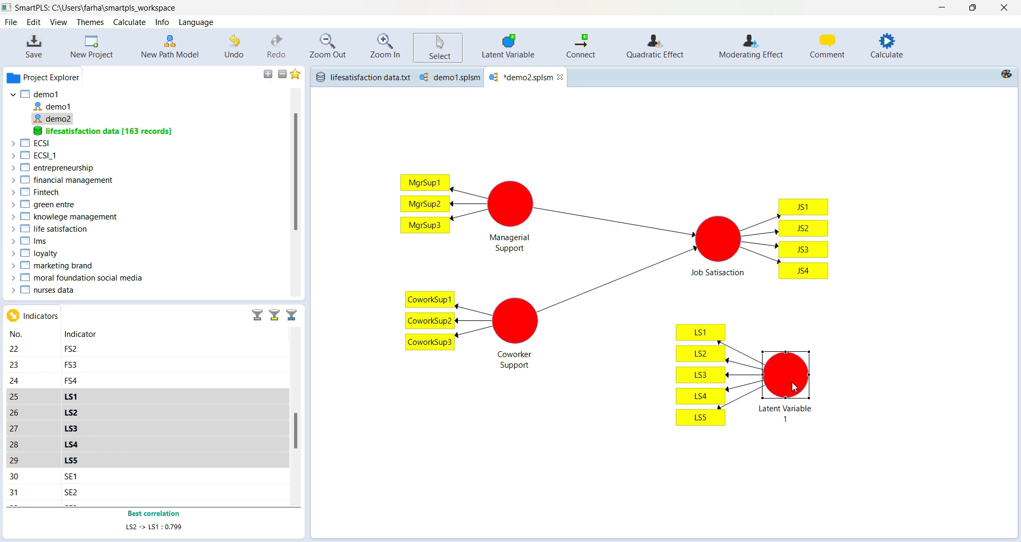
# Rename the new latent variable as Life satisfaction
pyautogui.rightClick(794, 388)
pyautogui.click(835, 165)
pyautogui.write('Life ')
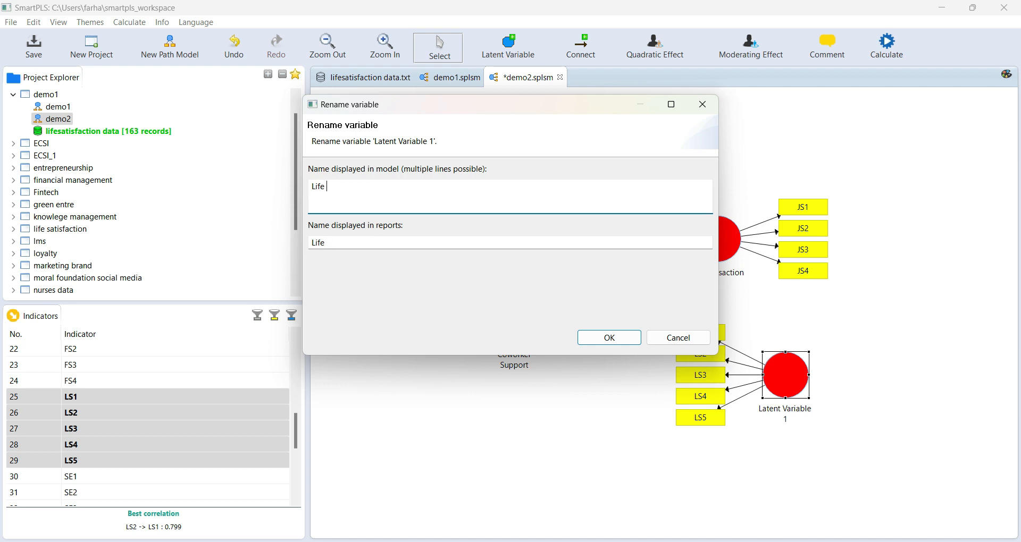
pyautogui.write('satisfaction')
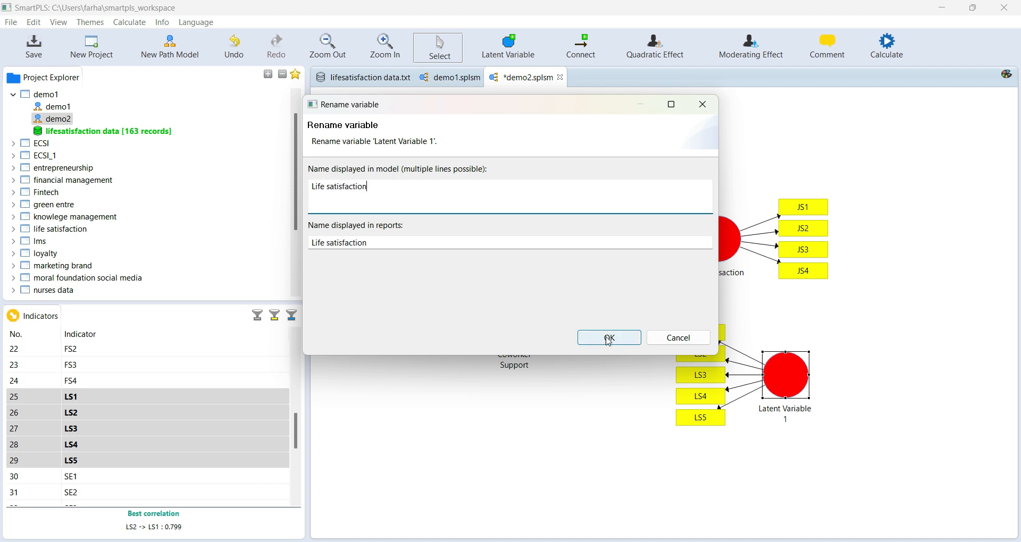
pyautogui.click(609, 338)
# Move Life satisfaction farther out and hide the indicators of Job Satisaction, Managerial Support and Coworker Support
pyautogui.moveTo(797, 378); pyautogui.dragTo(842, 320)
pyautogui.click(724, 246)
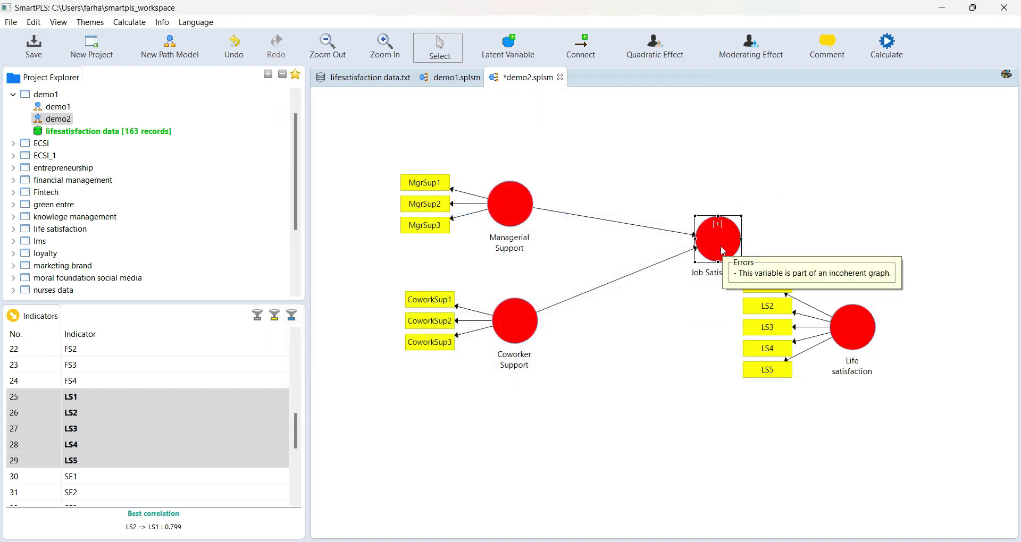
pyautogui.doubleClick(515, 205)
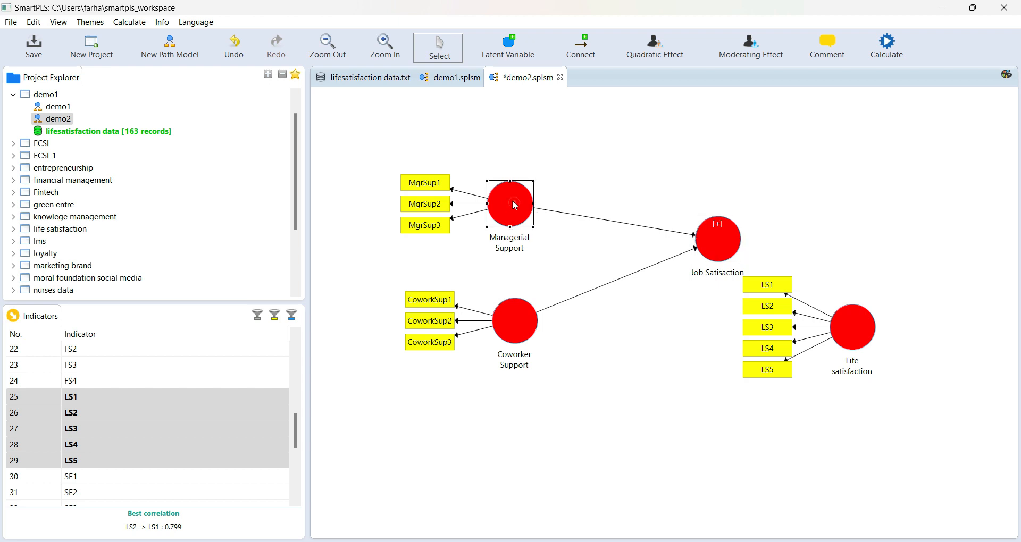
pyautogui.click(506, 326)
pyautogui.doubleClick(507, 326)
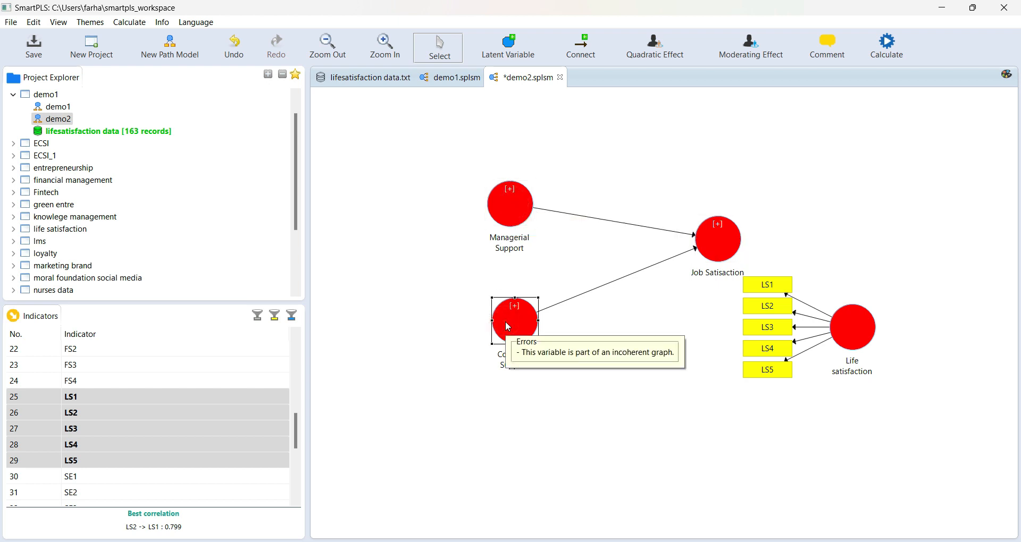
# Hide the Life satisfaction indicators and rearrange the constructs with the two supports first, Job Satisaction in the middle and Life satisfaction last
pyautogui.moveTo(508, 326); pyautogui.dragTo(440, 316)
pyautogui.moveTo(518, 209); pyautogui.dragTo(464, 211)
pyautogui.doubleClick(853, 324)
pyautogui.moveTo(853, 325); pyautogui.dragTo(845, 240)
pyautogui.moveTo(720, 241); pyautogui.dragTo(621, 239)
pyautogui.moveTo(850, 251); pyautogui.dragTo(796, 255)
# Connect Job Satisaction to Life satisfaction with a path
pyautogui.click(584, 47)
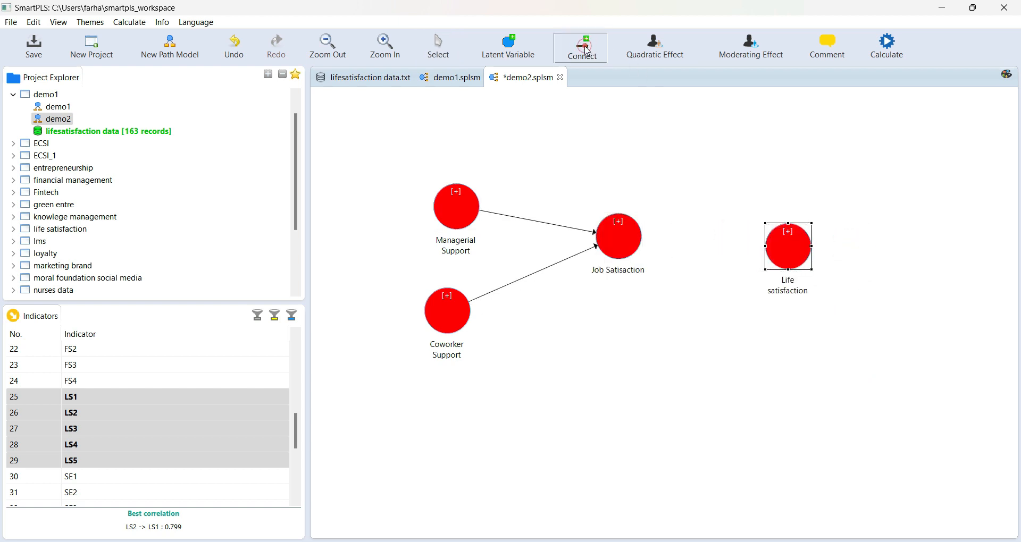
pyautogui.click(619, 236)
pyautogui.click(779, 245)
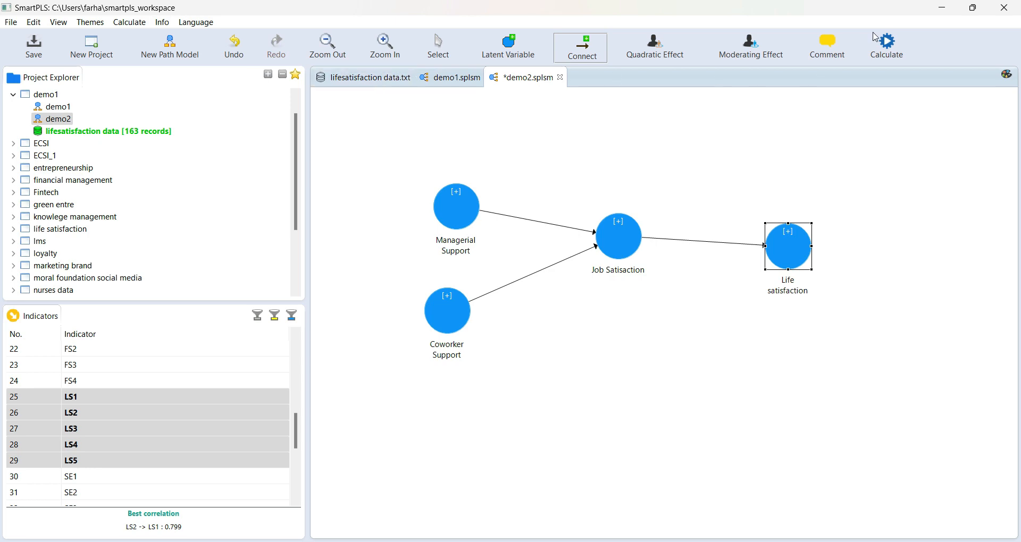
# Start the bootstrapping calculation for the demo2 model with 10000 subsamples
pyautogui.click(887, 45)
pyautogui.click(873, 80)
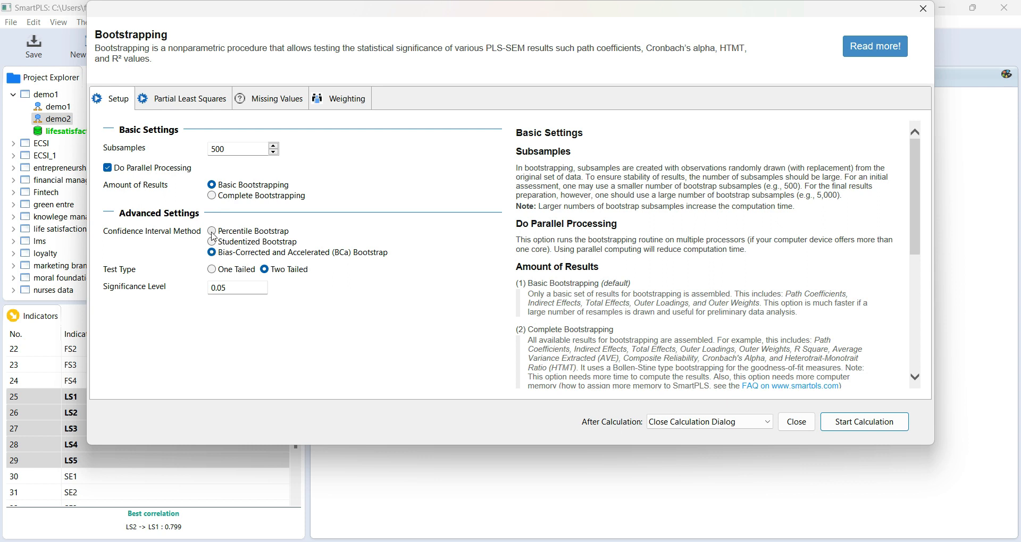
pyautogui.click(242, 149)
pyautogui.click(882, 435)
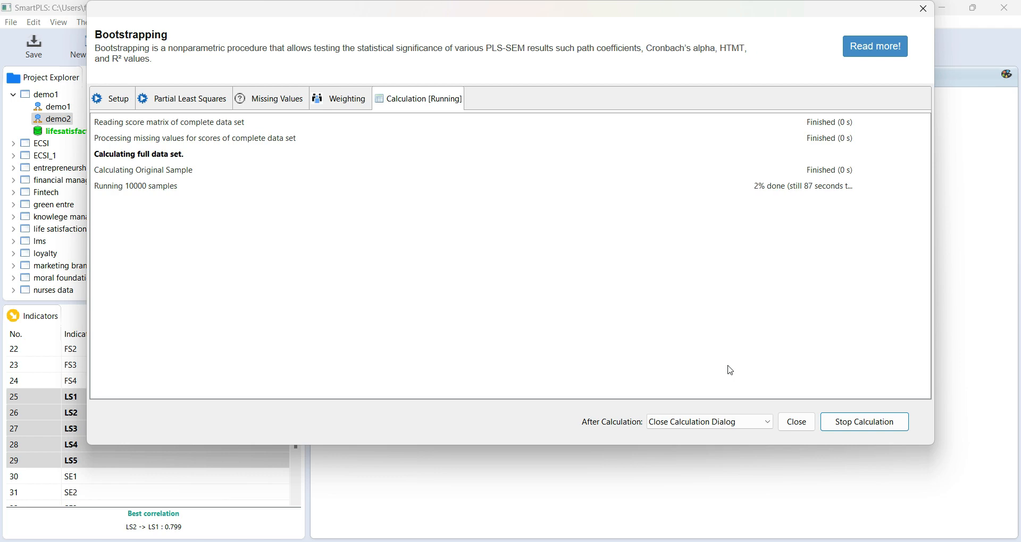
# Switch to SmartPLS 4 and review the Random number generator setting in the Bootstrapping setup without starting a calculation
pyautogui.hotkey('alt', 'Tab')
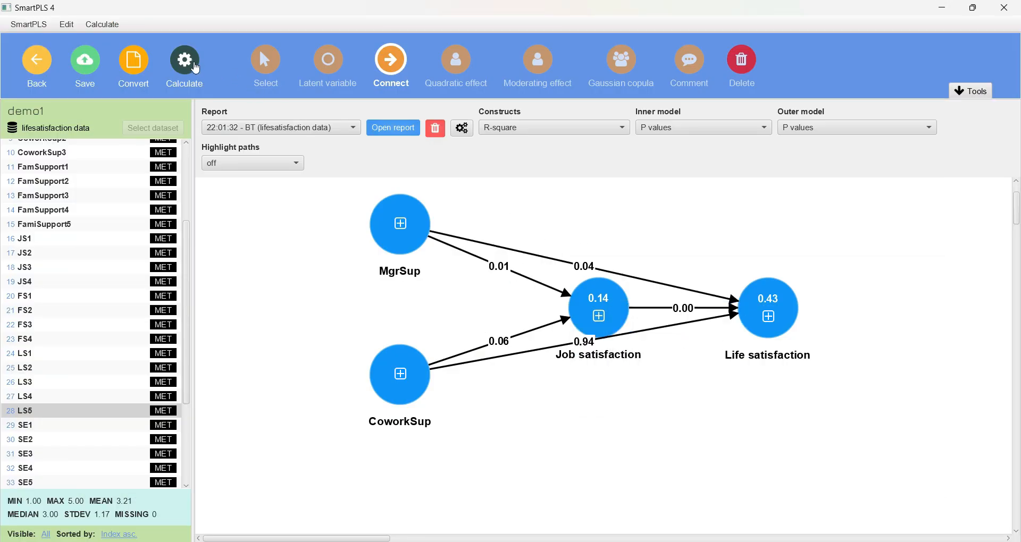
pyautogui.click(193, 64)
pyautogui.click(242, 107)
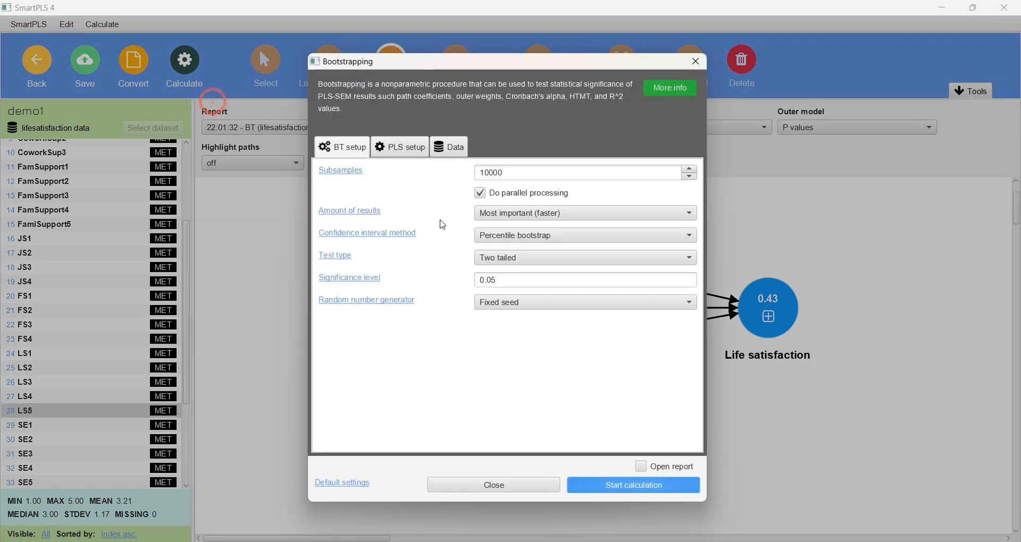
pyautogui.click(583, 301)
pyautogui.click(583, 300)
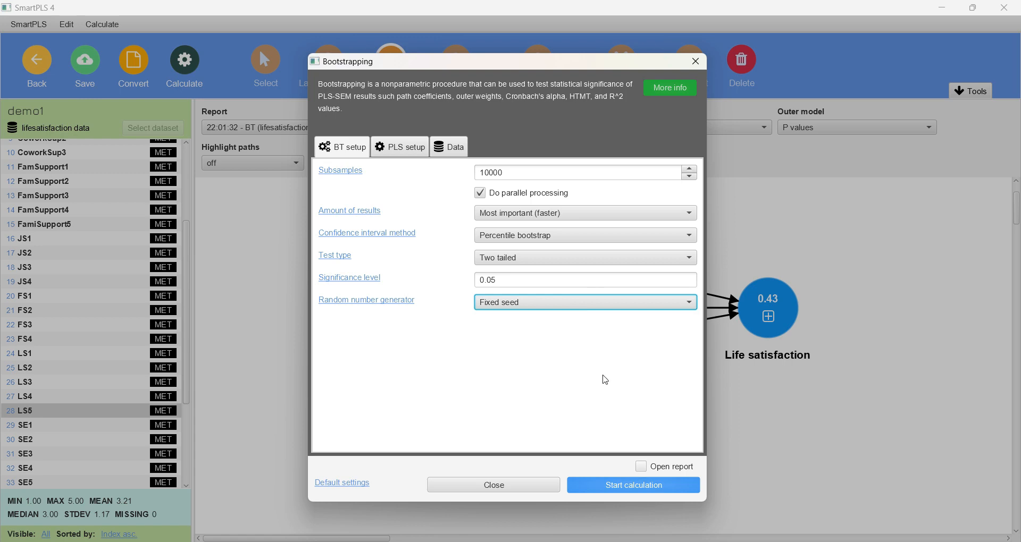
pyautogui.press('Escape')
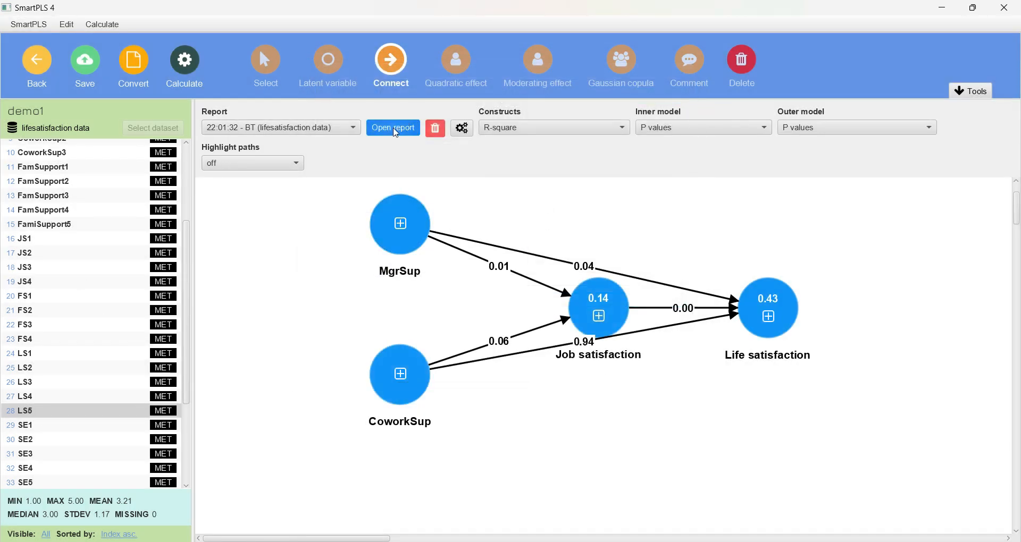
# Check the Open report option in the Bootstrapping setup and close the setup without calculating
pyautogui.click(192, 70)
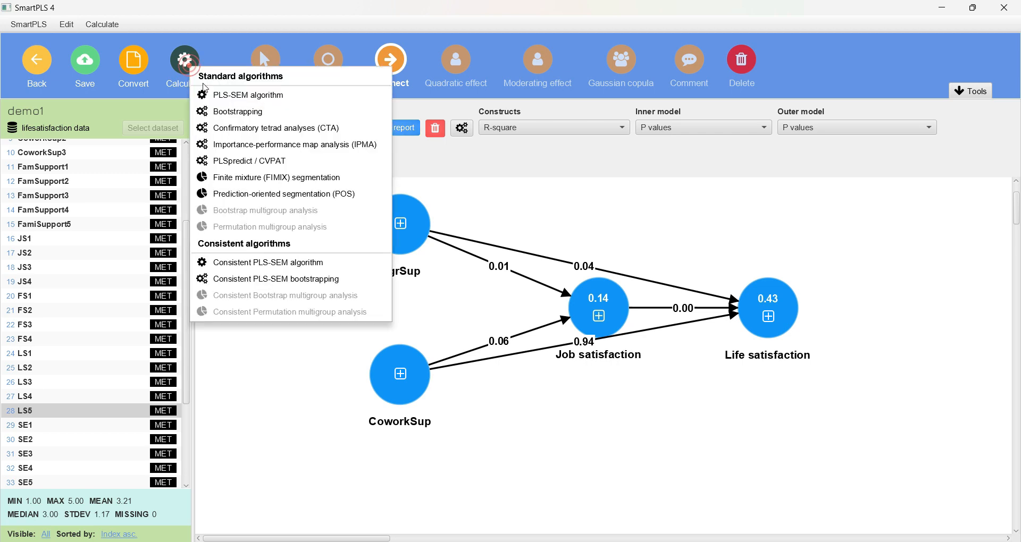
pyautogui.click(215, 112)
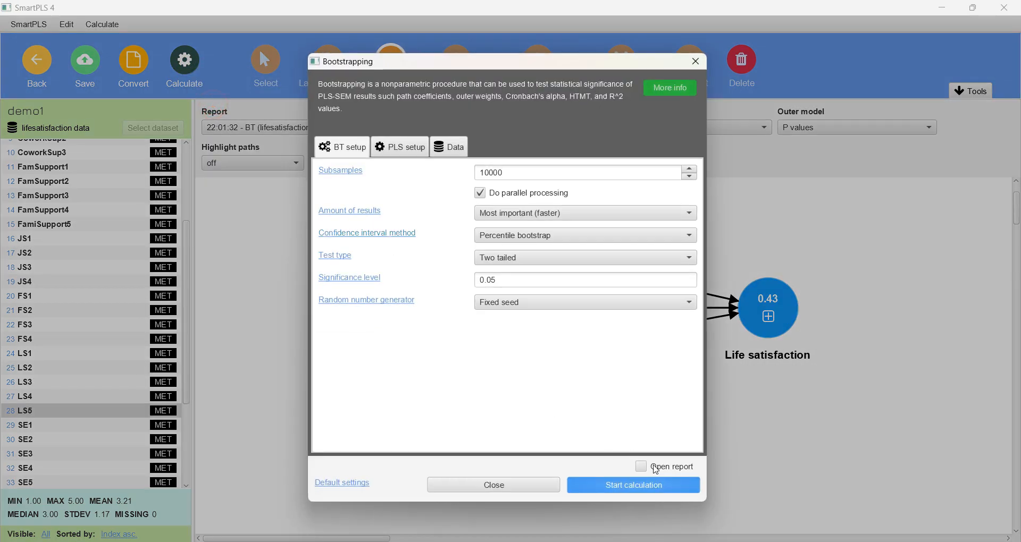
pyautogui.click(640, 466)
pyautogui.press('Escape')
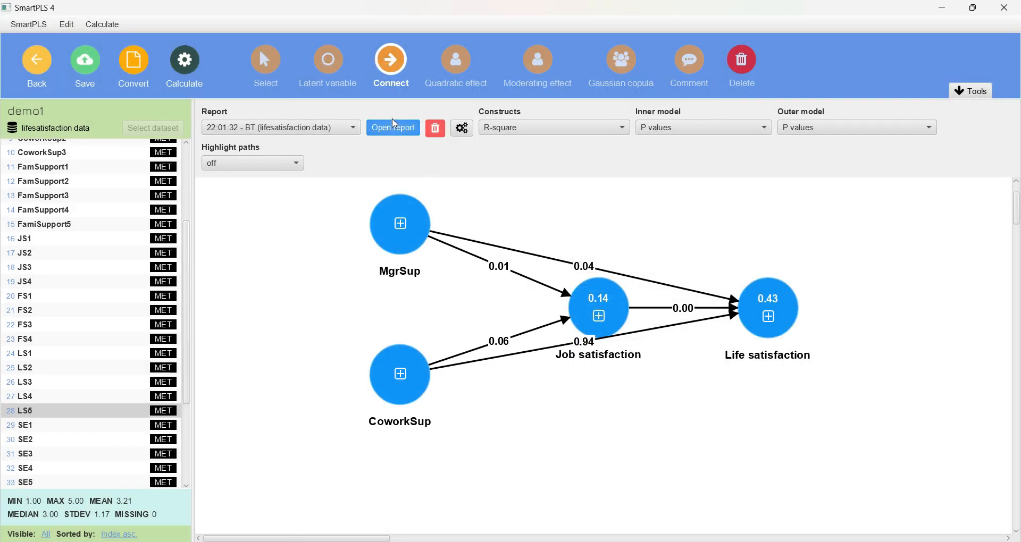
# Open the bootstrapping report with a wider graphical output area and inspect the MgrSup and CoworkSup constructs
pyautogui.click(393, 134)
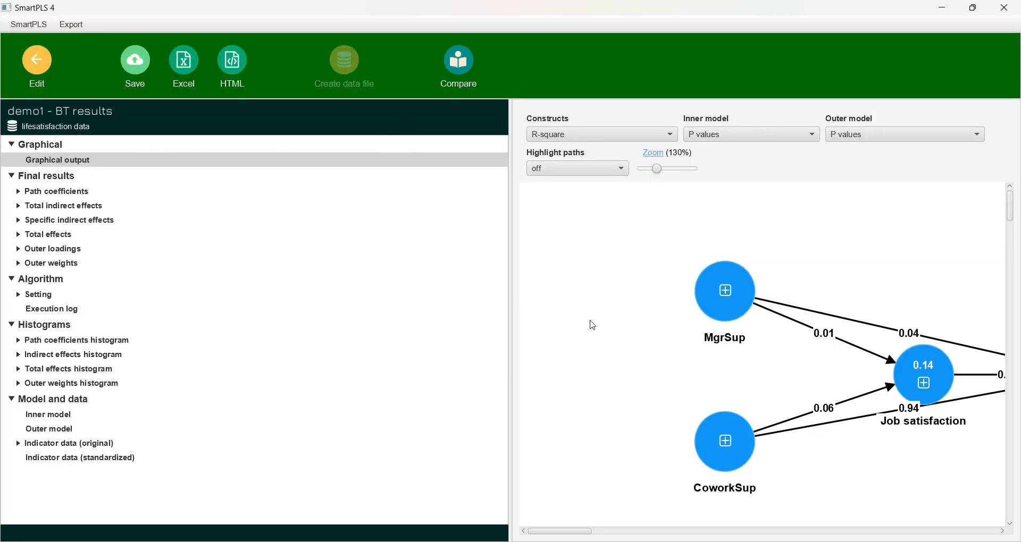
pyautogui.moveTo(511, 297); pyautogui.dragTo(235, 285)
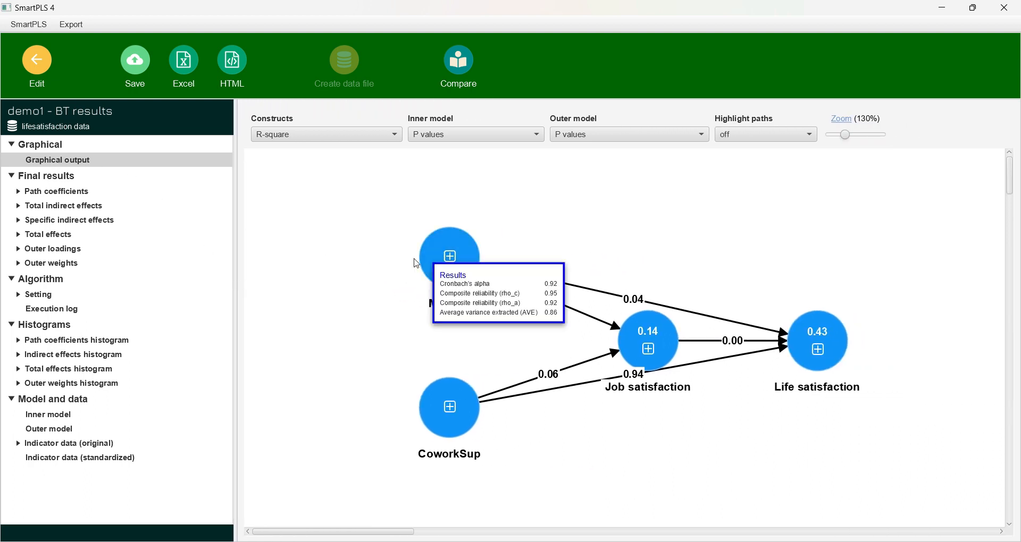
pyautogui.click(443, 263)
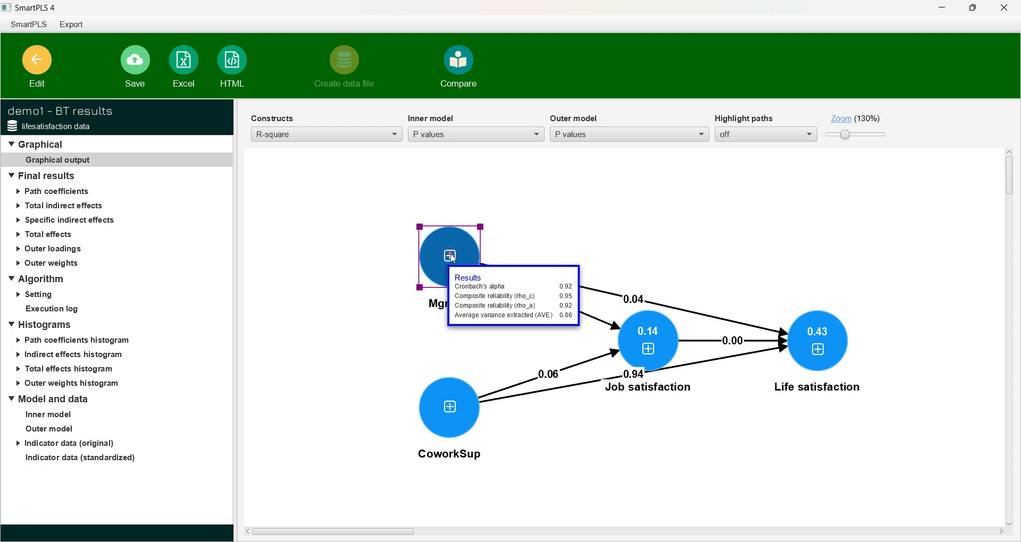
pyautogui.rightClick(453, 259)
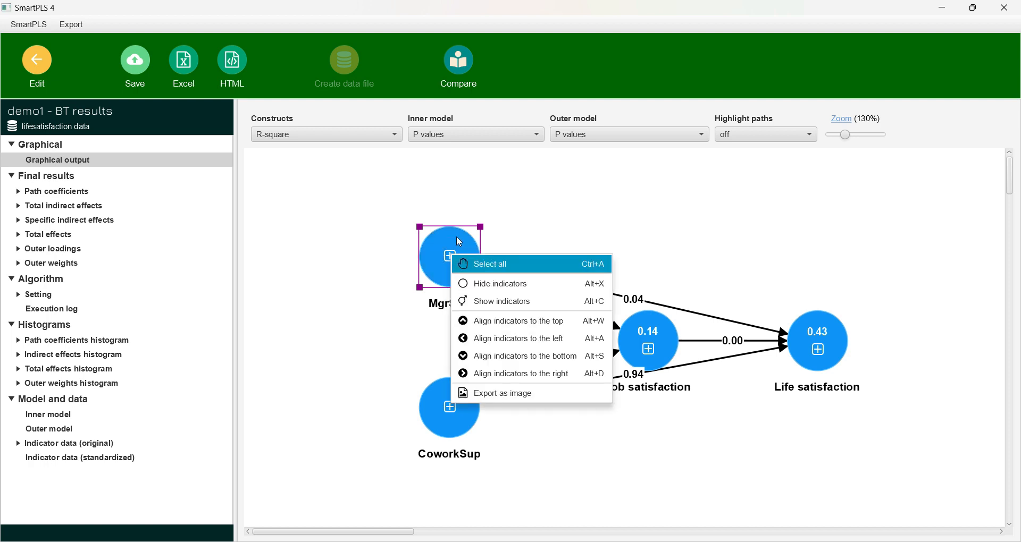
pyautogui.click(457, 238)
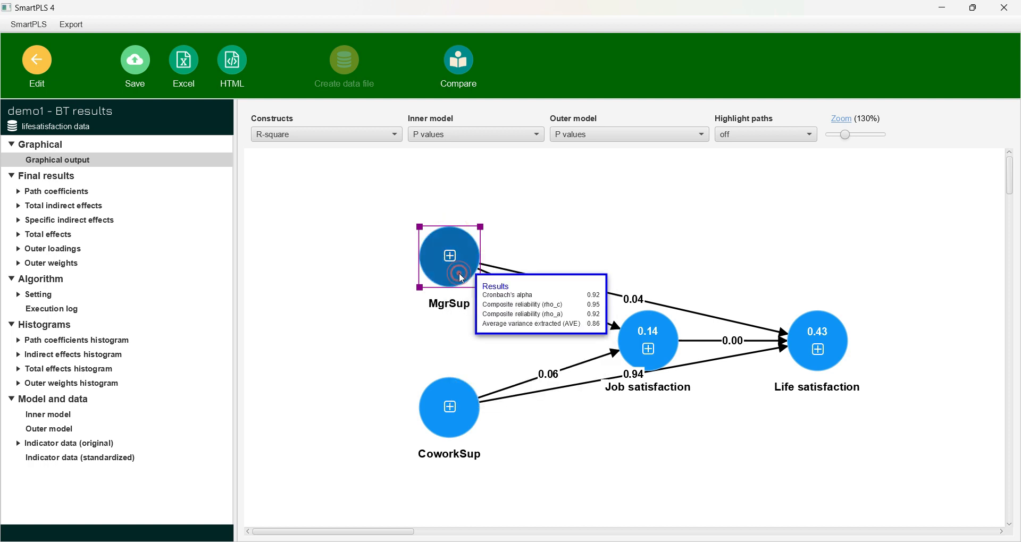
pyautogui.click(365, 341)
pyautogui.click(470, 423)
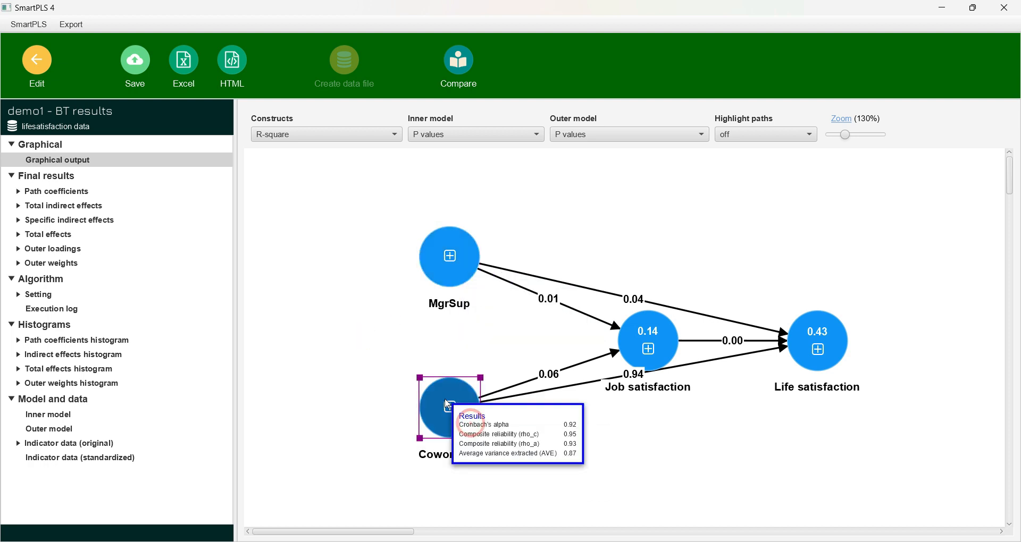
# Apply Hide indicators to MgrSup in the graphical output, followed by Show indicators
pyautogui.click(452, 259)
pyautogui.rightClick(453, 259)
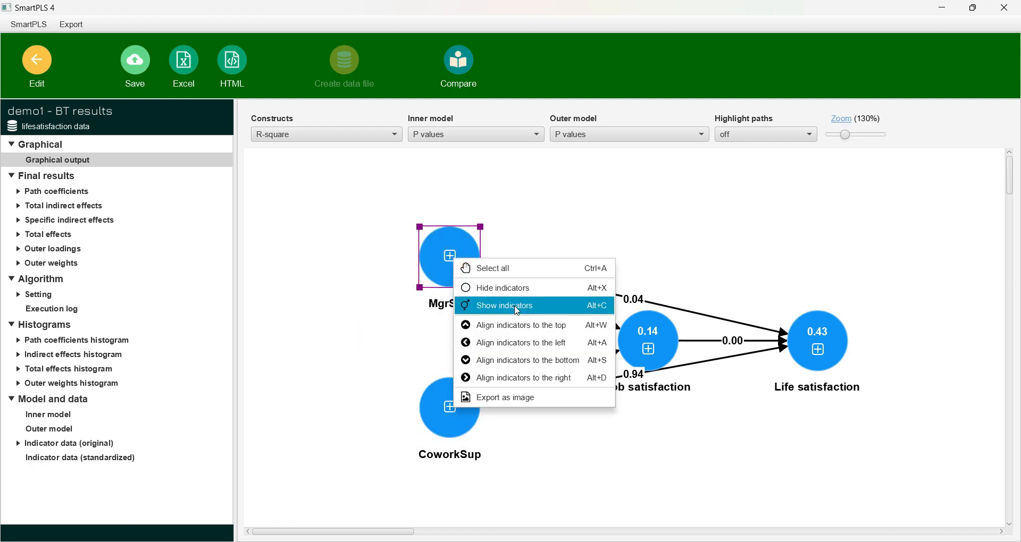
pyautogui.click(520, 288)
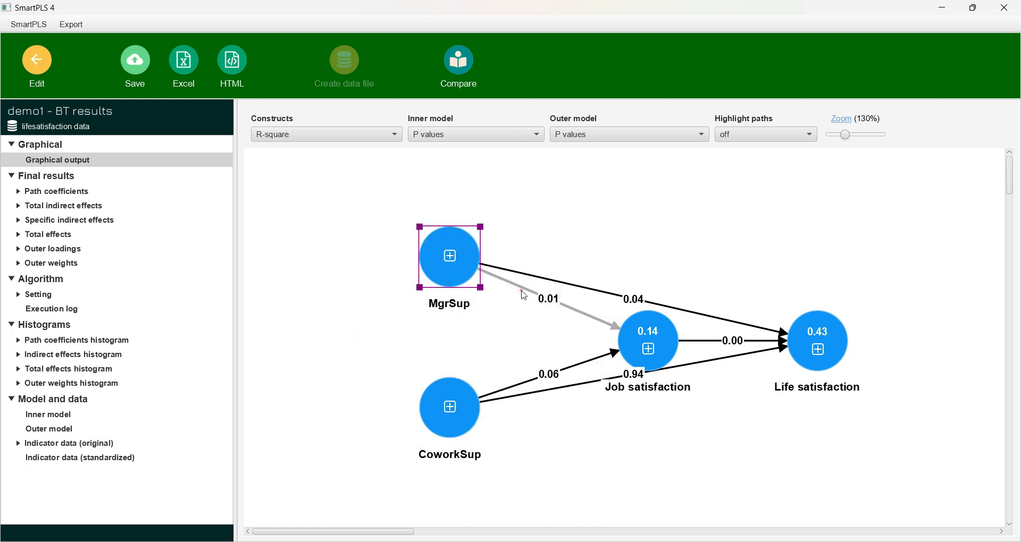
pyautogui.rightClick(464, 267)
pyautogui.click(519, 314)
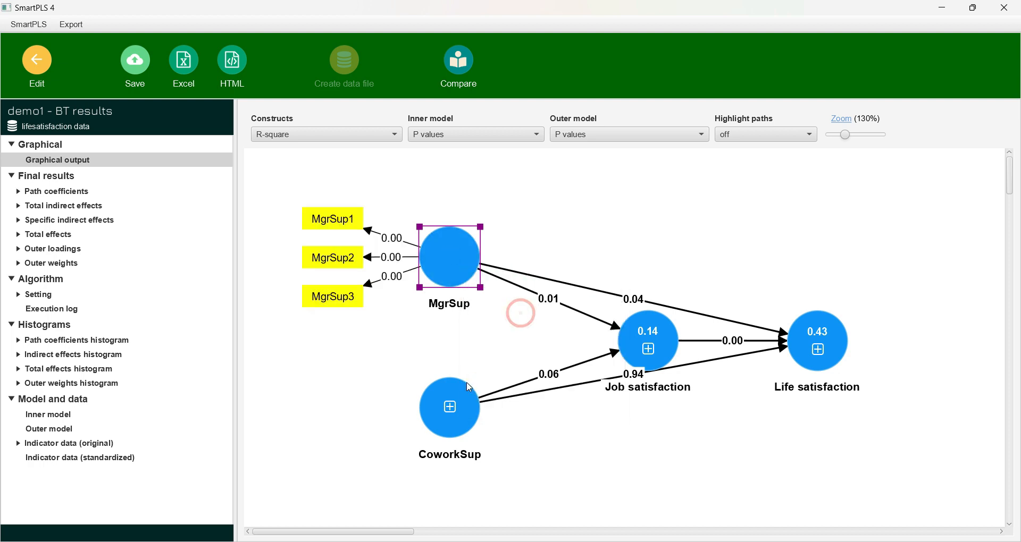
# Show the indicators of CoworkSup in the graphical output
pyautogui.click(461, 402)
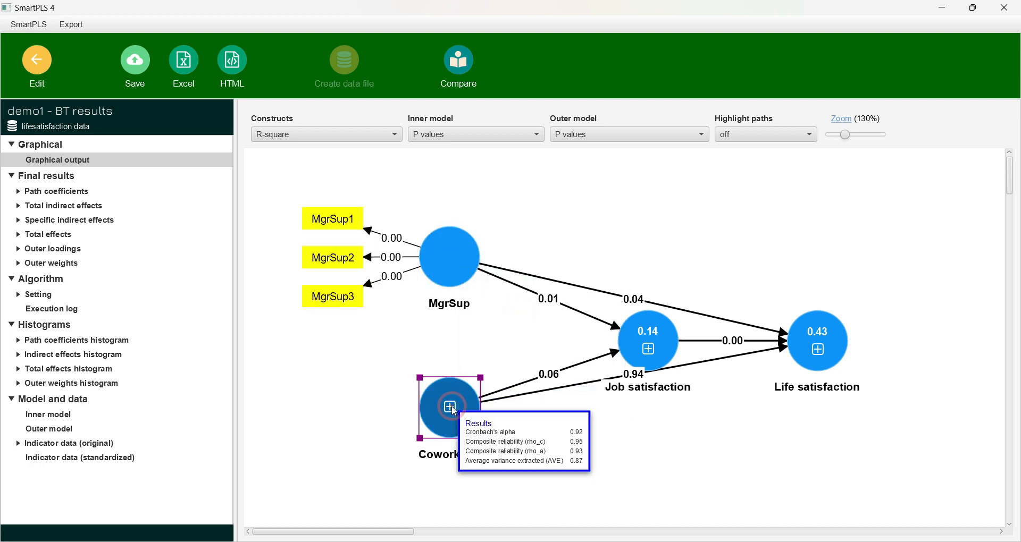
pyautogui.moveTo(454, 411)
pyautogui.rightClick(453, 394)
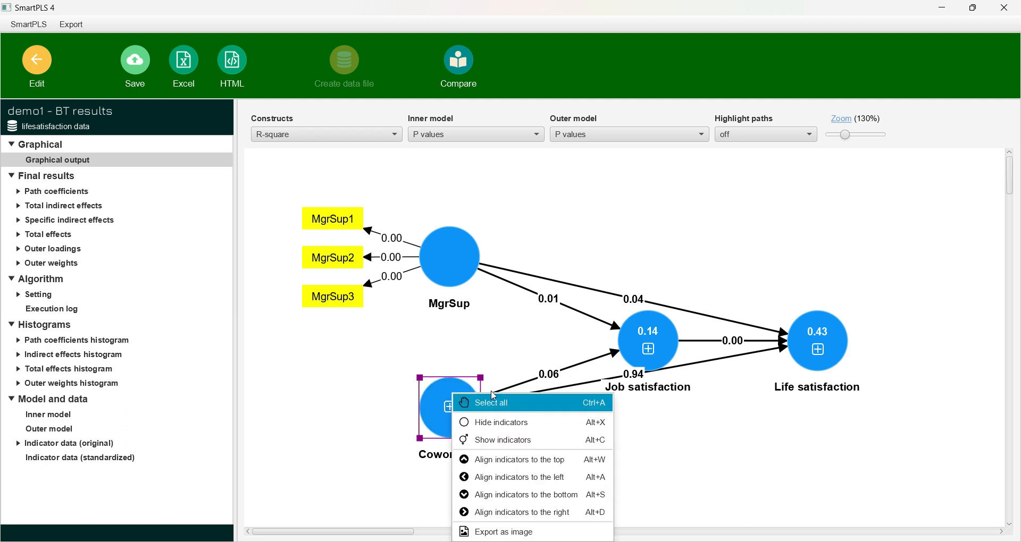
pyautogui.click(521, 444)
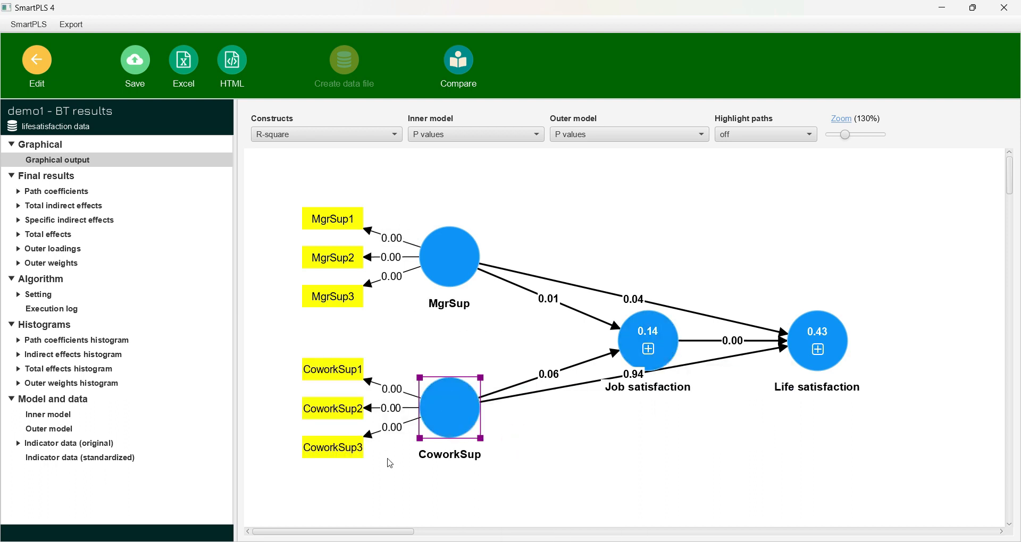
# Review the path coefficients with their confidence intervals and bias-corrected intervals, followed by the total indirect effects
pyautogui.click(43, 193)
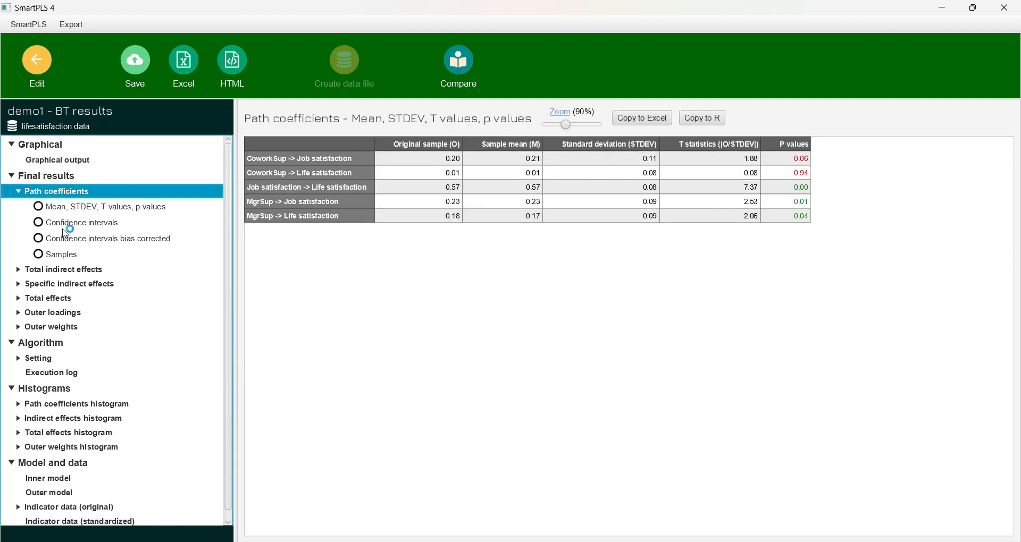
pyautogui.click(78, 223)
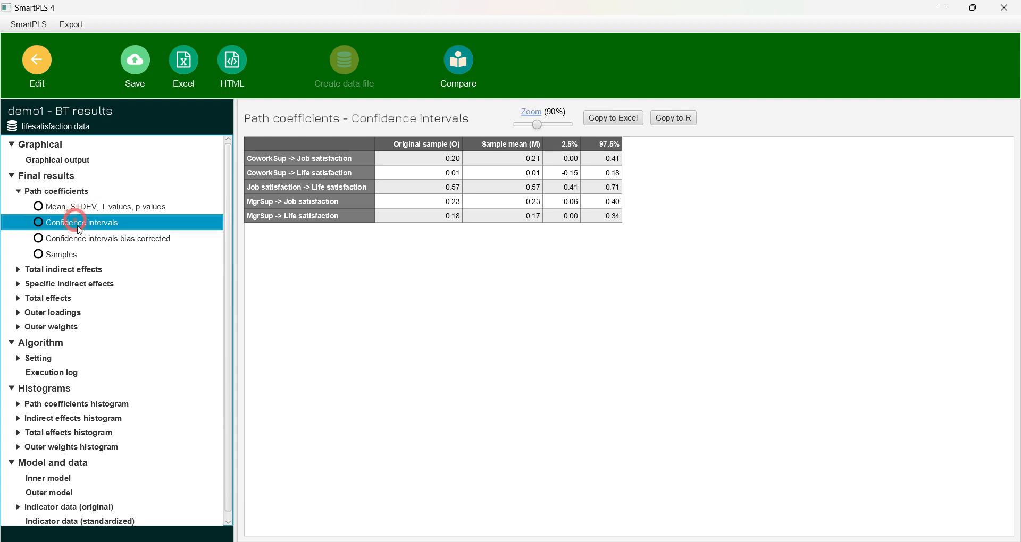
pyautogui.click(84, 236)
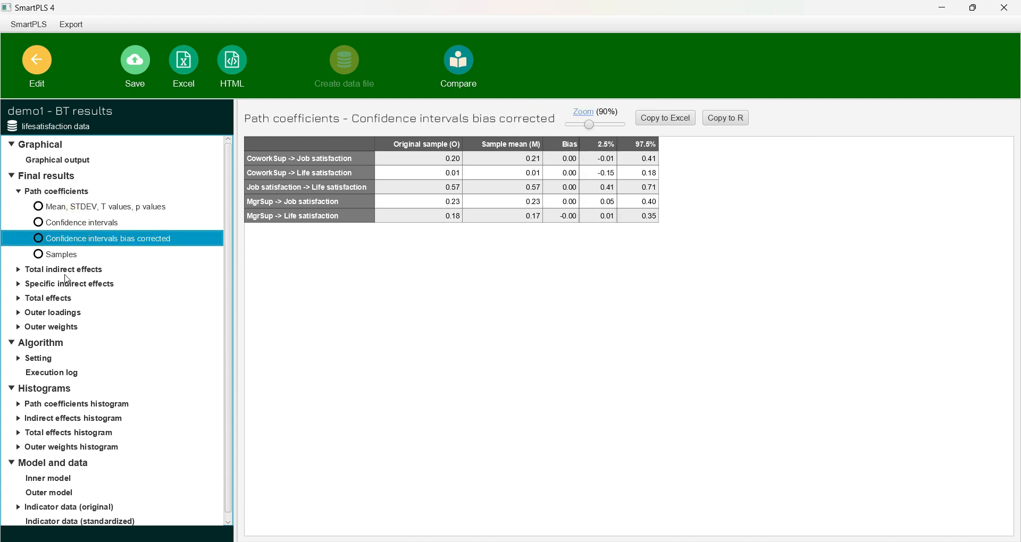
pyautogui.click(46, 272)
pyautogui.scroll(-3, 72, 472)
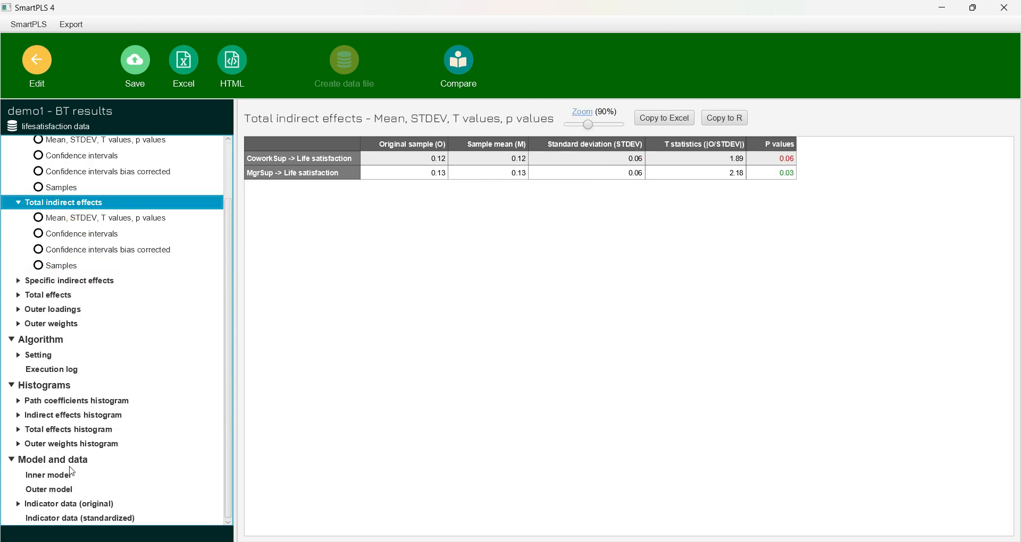
# View the outer weights histogram for CoworkSup1 and collapse its list of indicators in the report
pyautogui.click(75, 450)
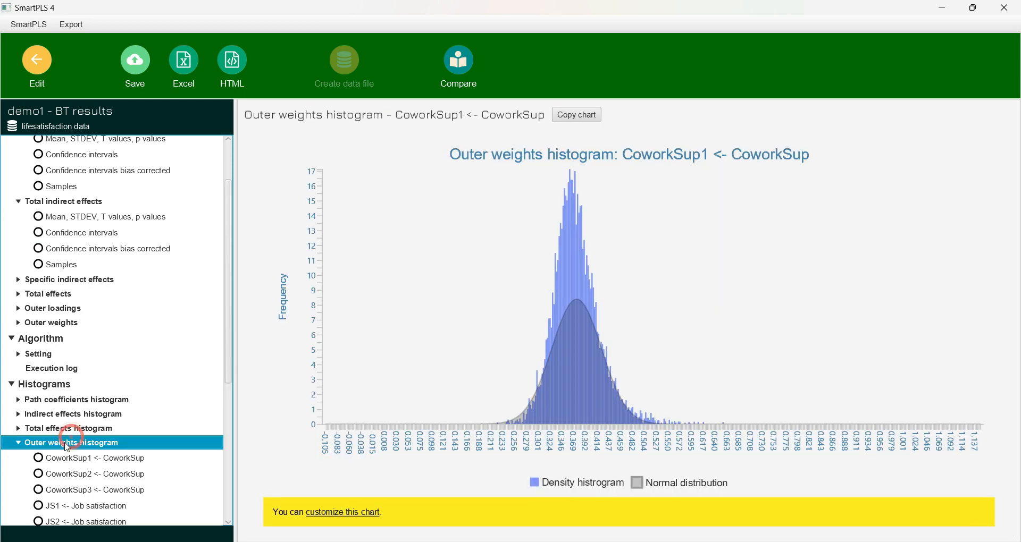
pyautogui.click(18, 442)
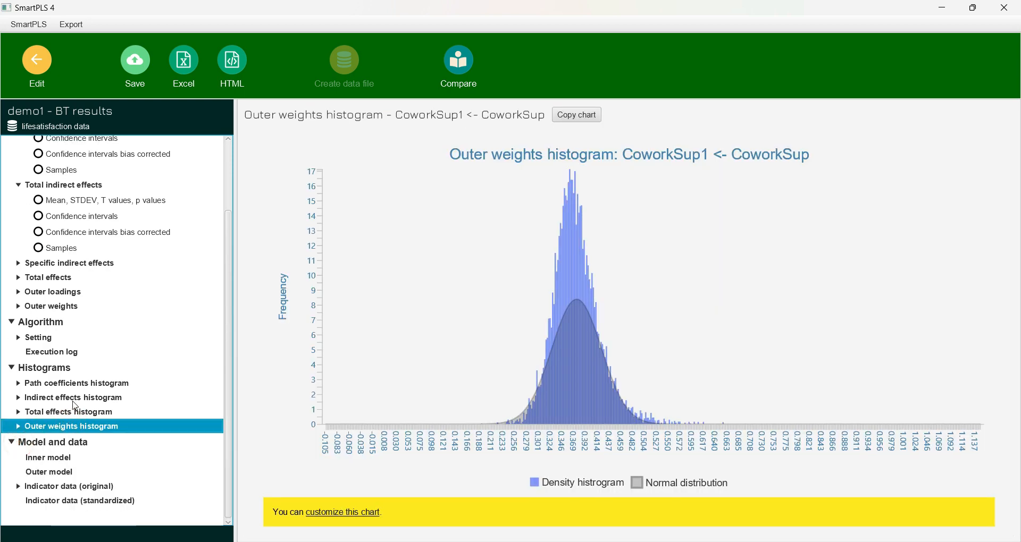
pyautogui.scroll(4, 99, 283)
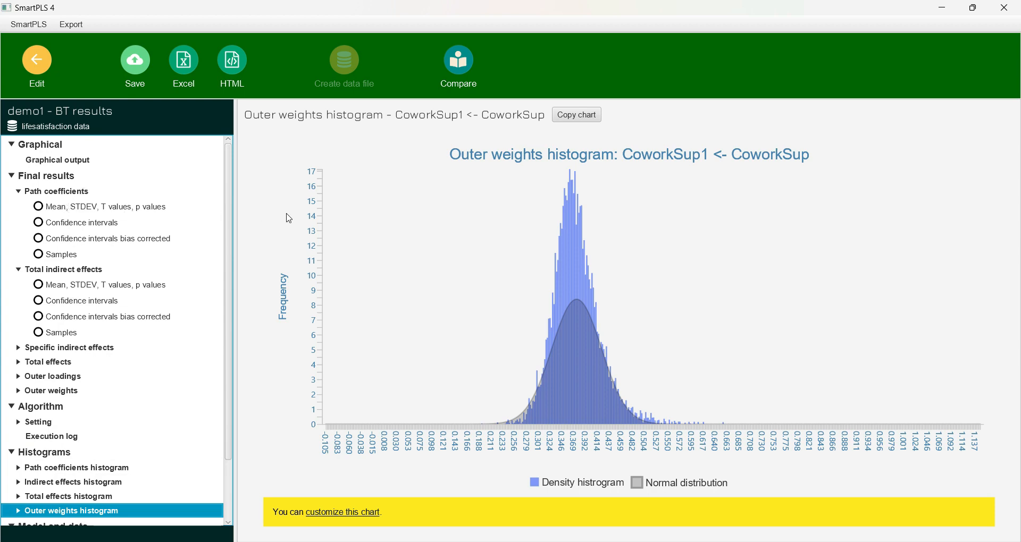
# Switch to SmartPLS 3 and open the report of Bootstrapping (Run No. 1) for the demo2 model
pyautogui.hotkey('alt', 'Tab')
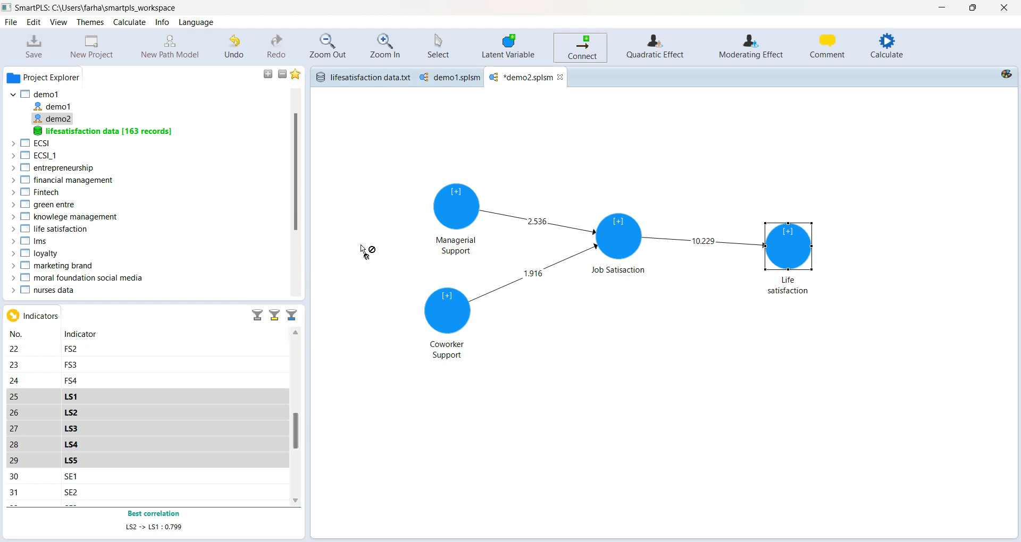
pyautogui.click(57, 321)
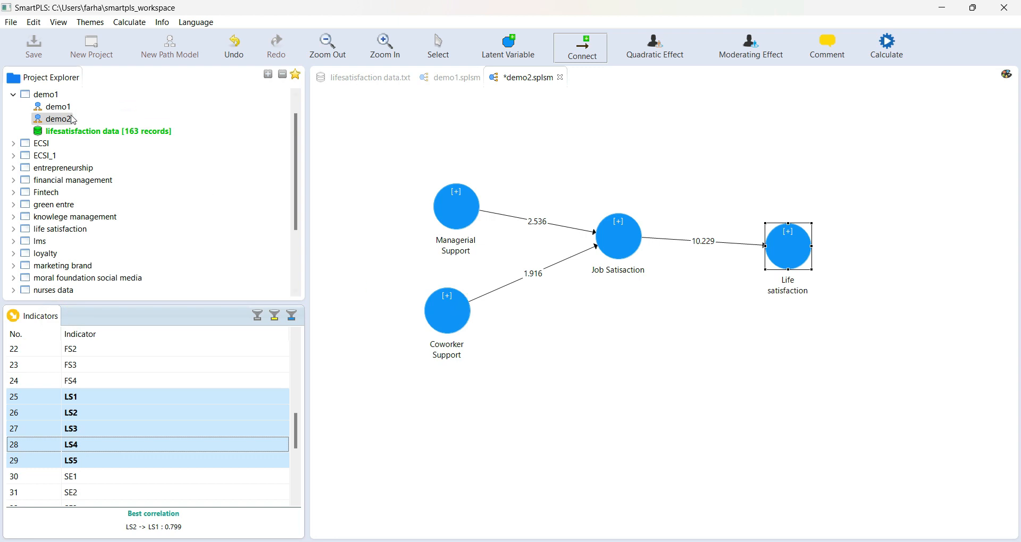
pyautogui.click(436, 50)
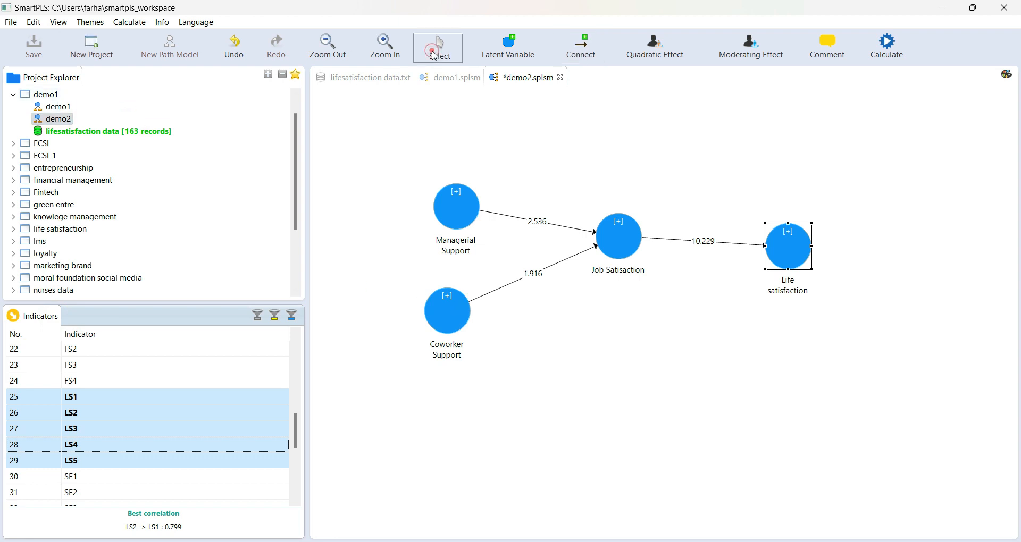
pyautogui.click(42, 322)
pyautogui.click(118, 317)
pyautogui.click(446, 321)
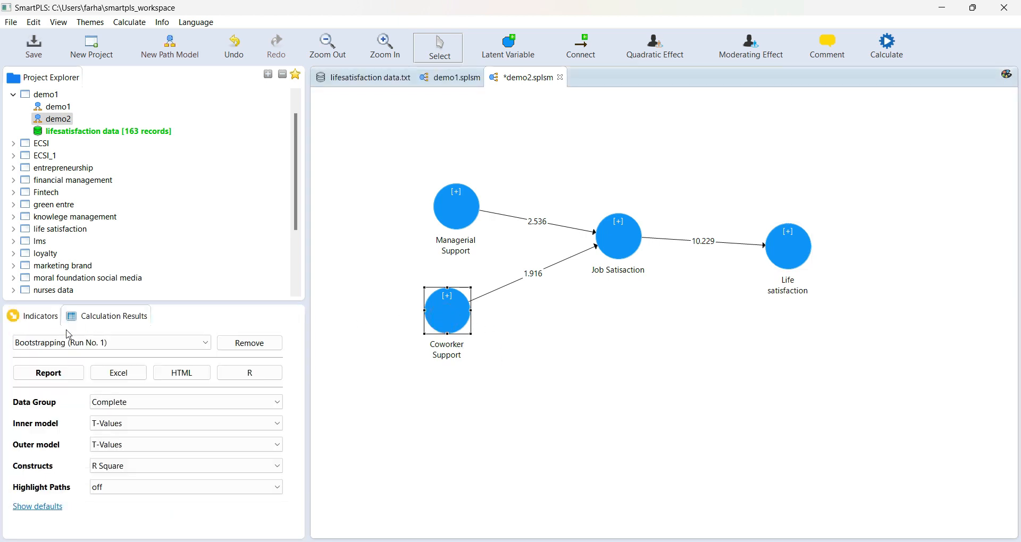
pyautogui.click(49, 373)
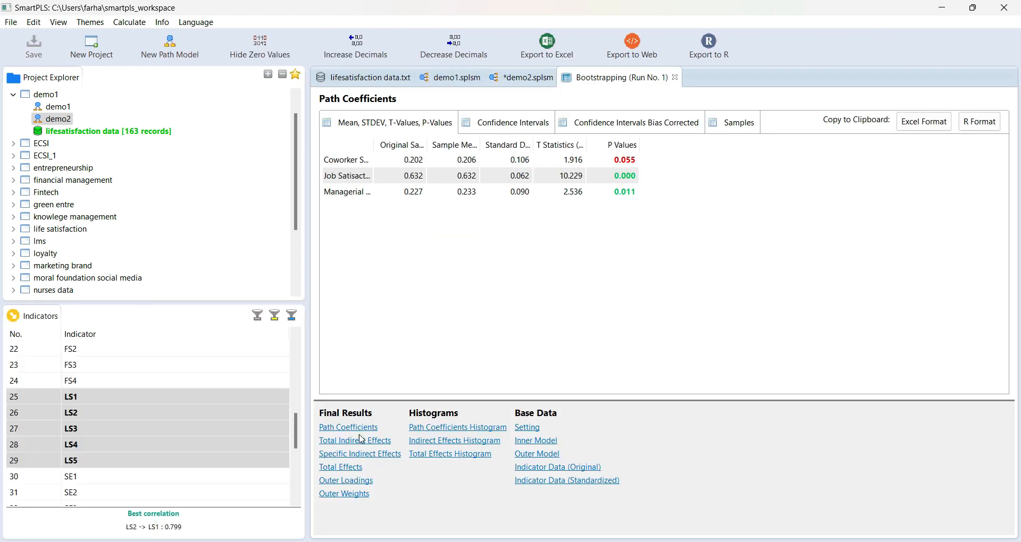
# Examine the path coefficients' confidence intervals and bias-corrected confidence intervals in the SmartPLS 3 report
pyautogui.click(345, 428)
pyautogui.click(522, 125)
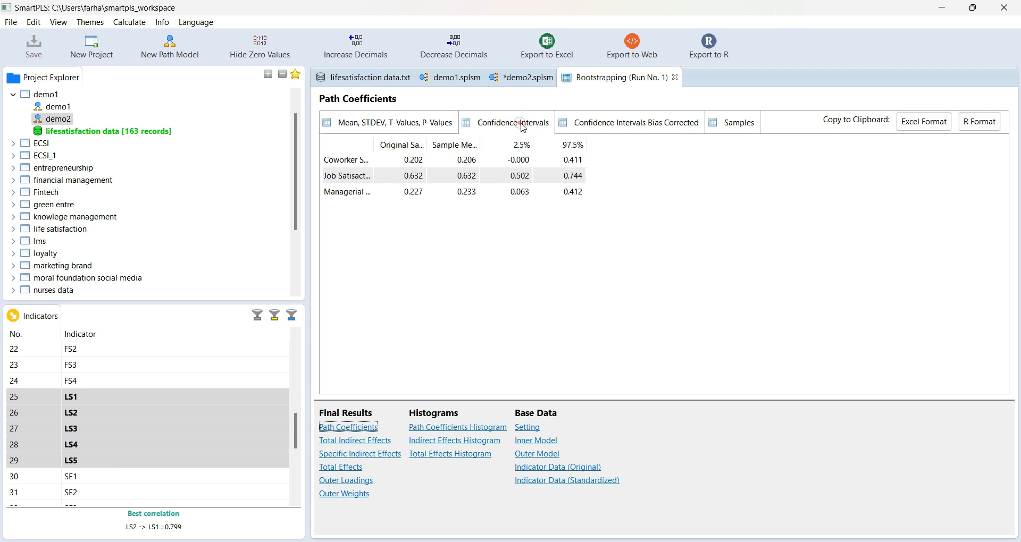
pyautogui.click(637, 121)
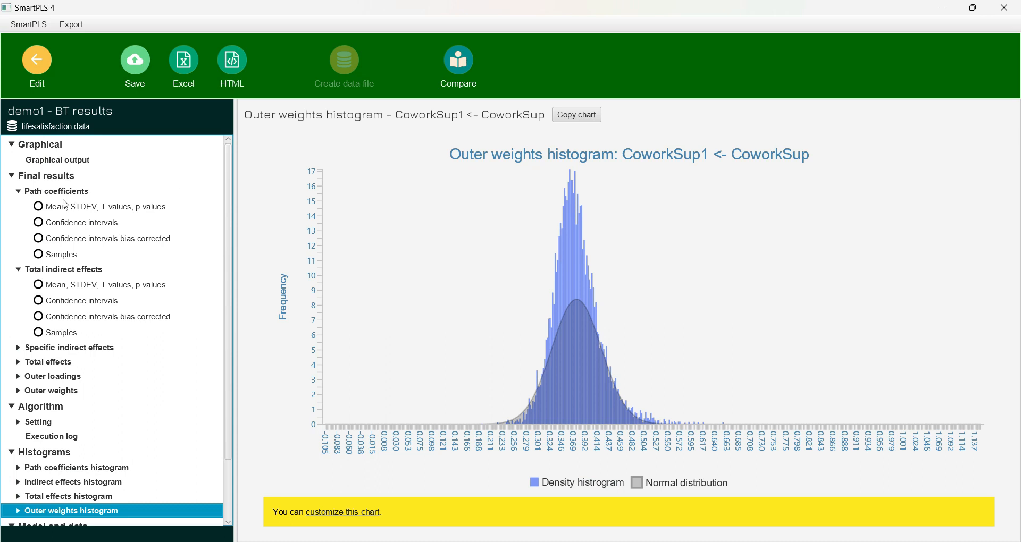
# Switch to SmartPLS 4, show the path coefficients' p values and save the report as "demo1 - BT - 2023-06-02" in the demo project
pyautogui.click(51, 211)
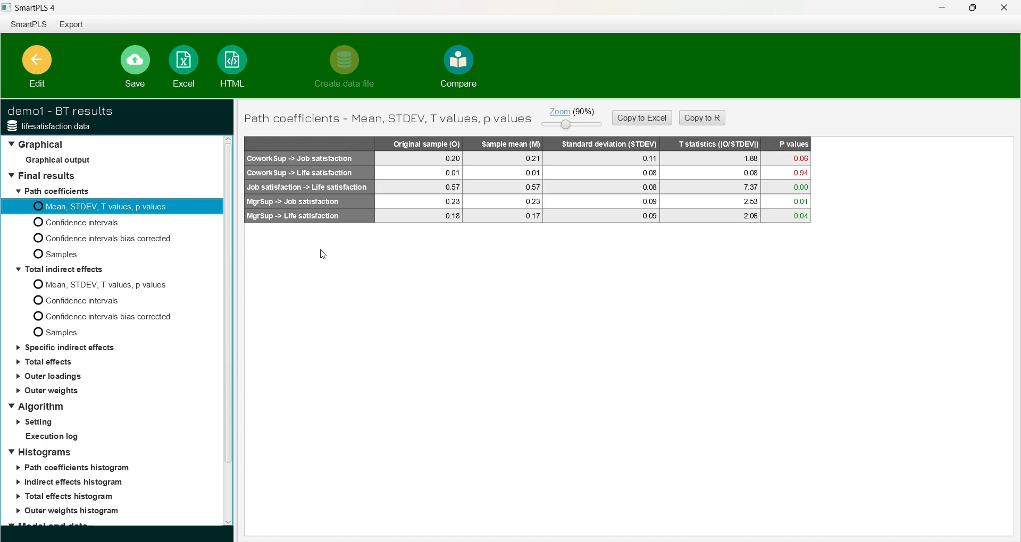
pyautogui.click(136, 72)
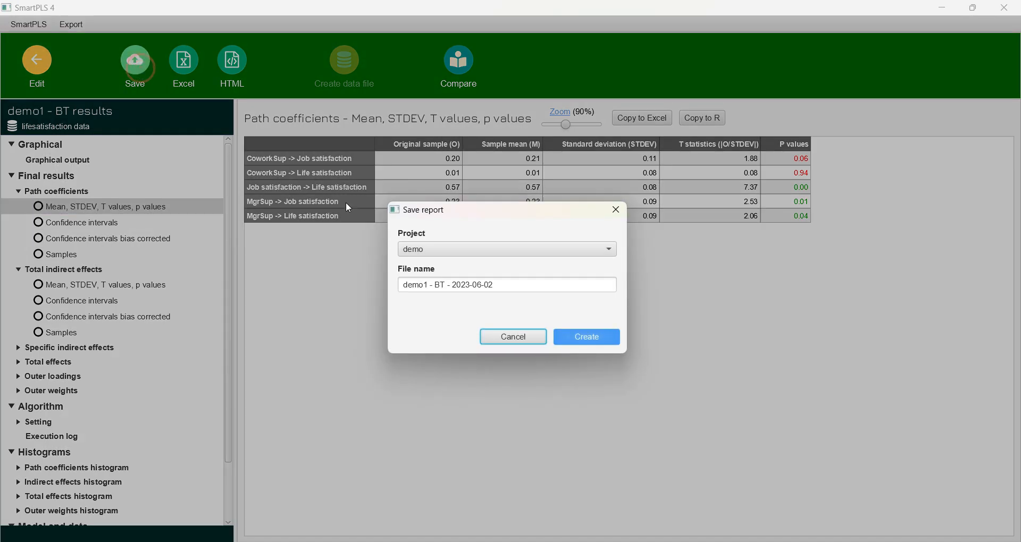
pyautogui.click(586, 337)
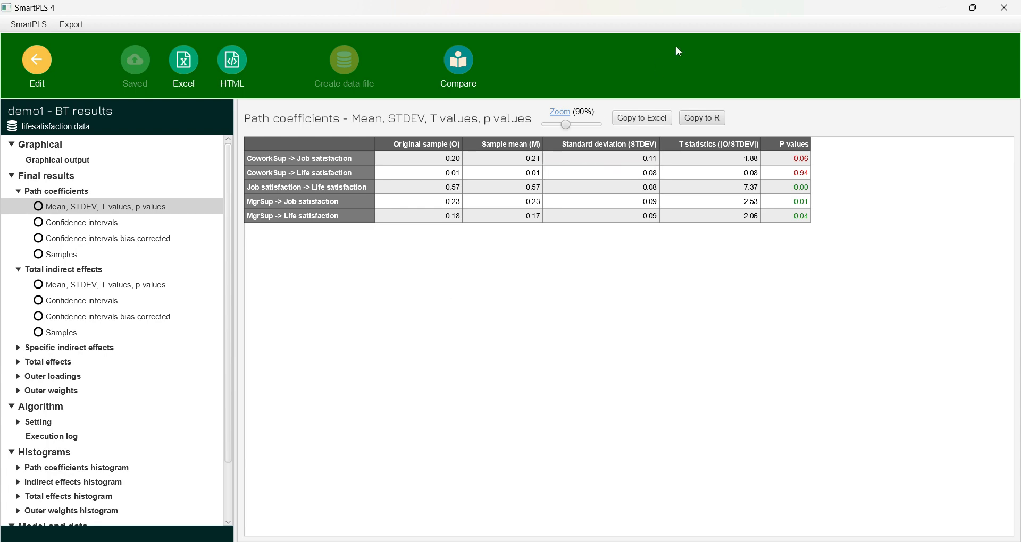
# Arrange the SmartPLS 3 and SmartPLS 4 windows side by side, with SmartPLS 3 on the left half of the desktop
pyautogui.click(973, 8)
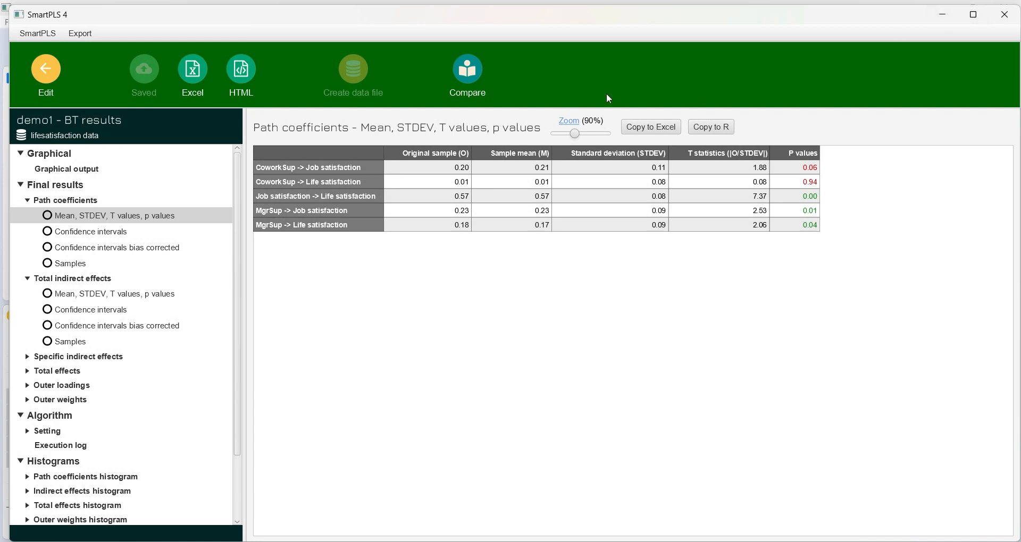
pyautogui.moveTo(292, 15); pyautogui.dragTo(723, 22)
pyautogui.click(296, 15)
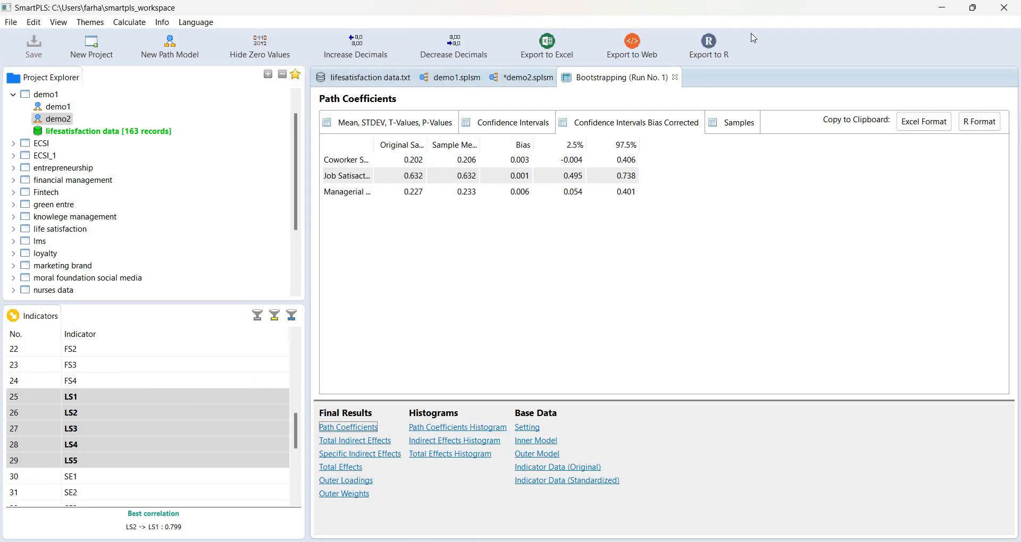
pyautogui.click(973, 8)
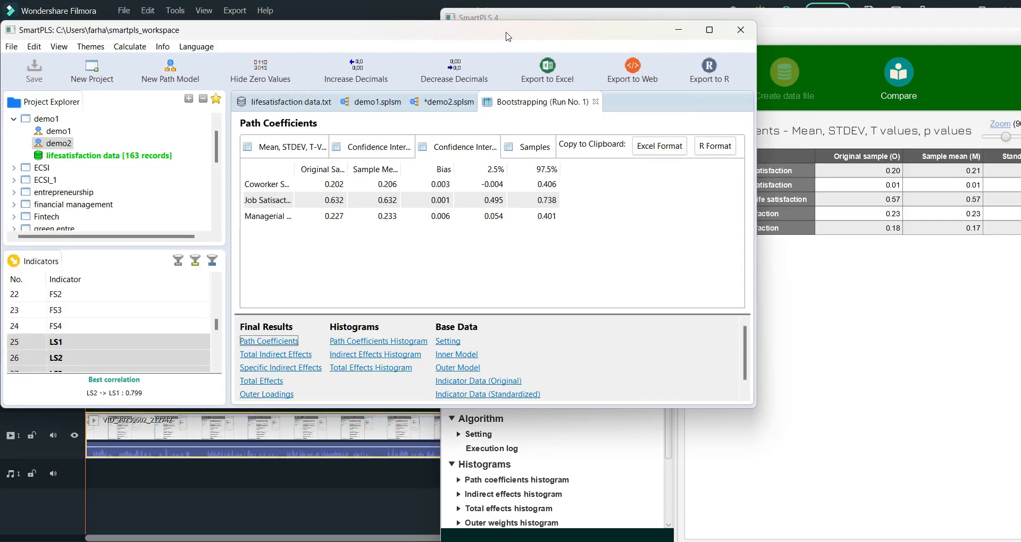
pyautogui.moveTo(506, 30); pyautogui.dragTo(1, 21)
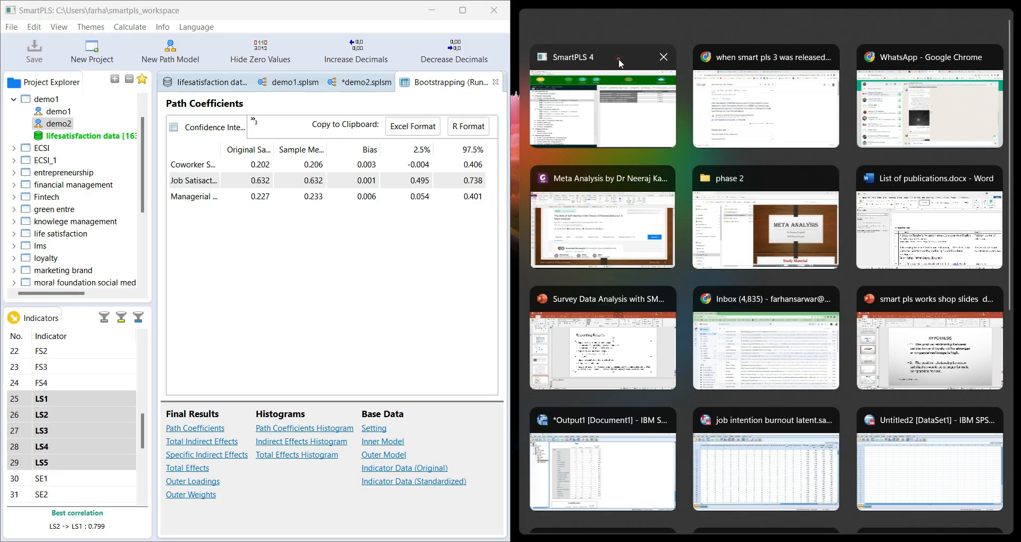
pyautogui.click(617, 58)
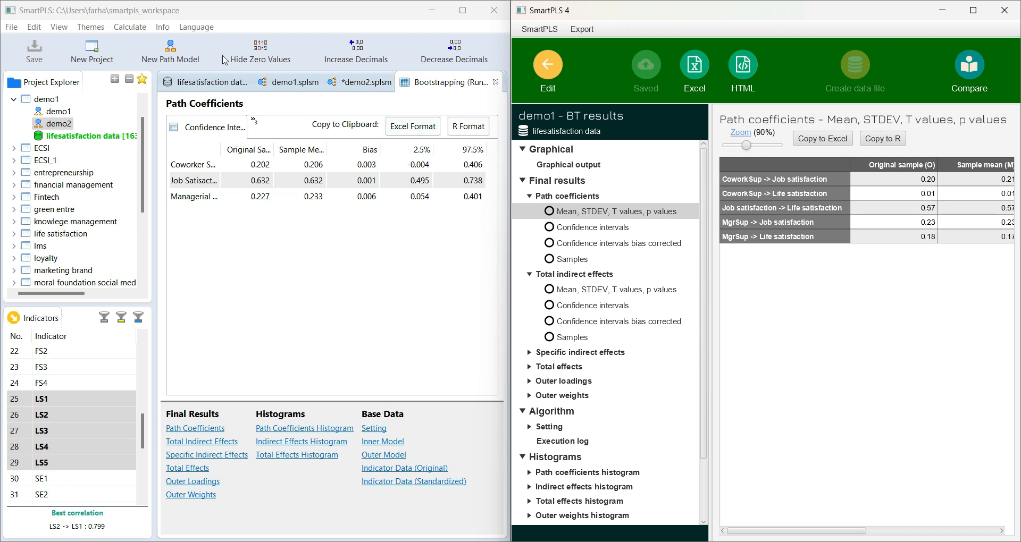
# Bring up the demo2 model in SmartPLS 3 and return from the report to the demo1 model in SmartPLS 4
pyautogui.click(131, 28)
pyautogui.press('Escape')
pyautogui.click(332, 282)
pyautogui.click(367, 89)
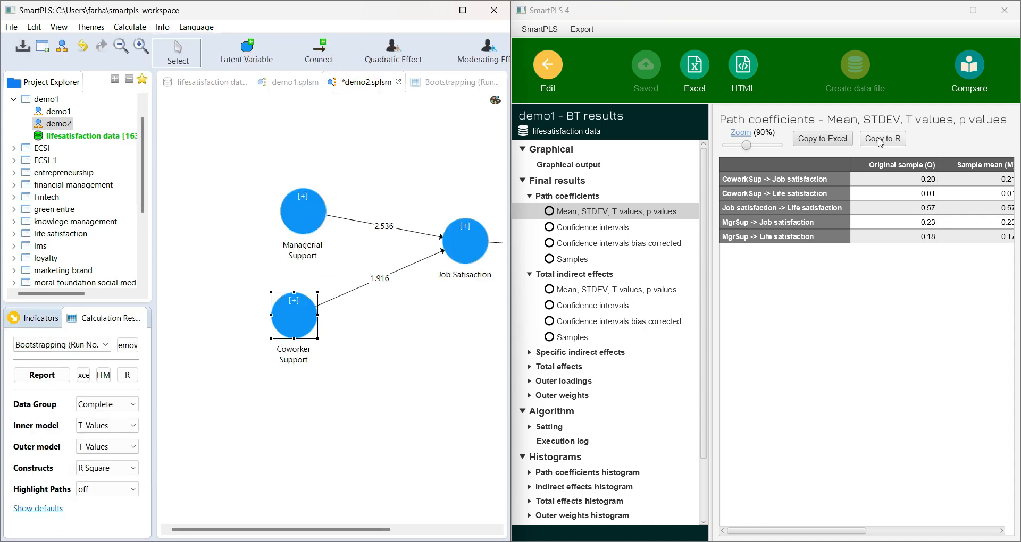
pyautogui.click(545, 75)
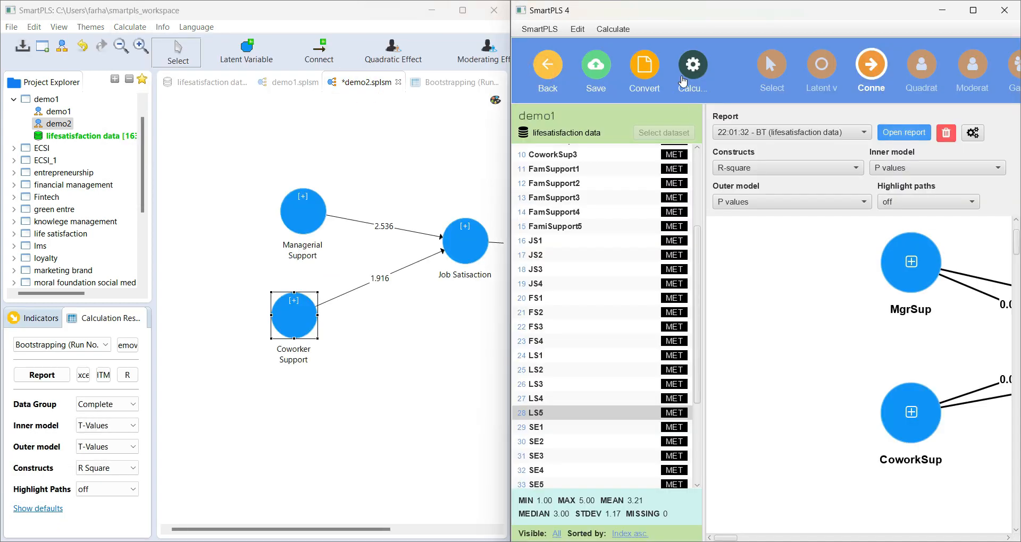
# Compare the calculation algorithms offered in SmartPLS 3 with the standard and consistent algorithms in SmartPLS 4
pyautogui.click(130, 28)
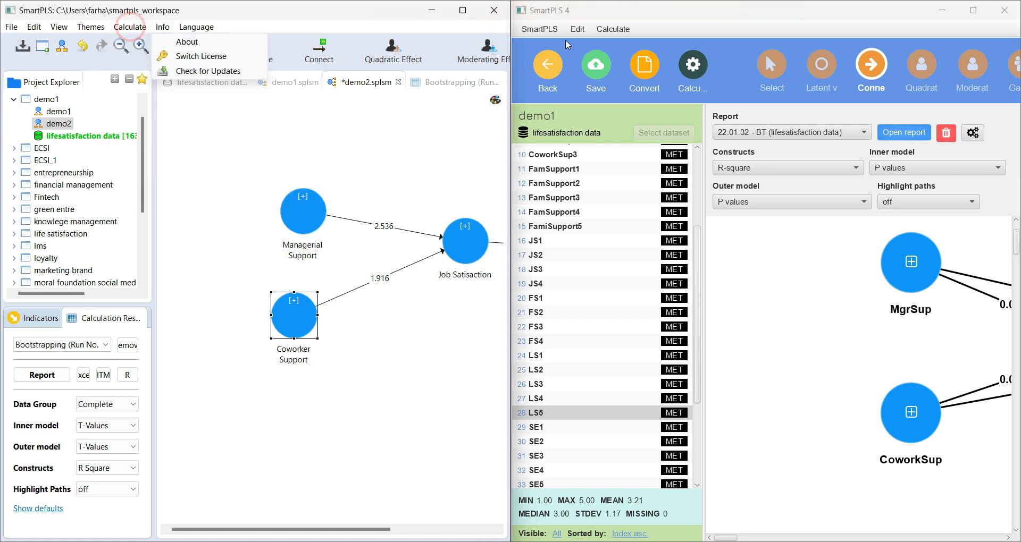
pyautogui.click(162, 28)
pyautogui.click(131, 28)
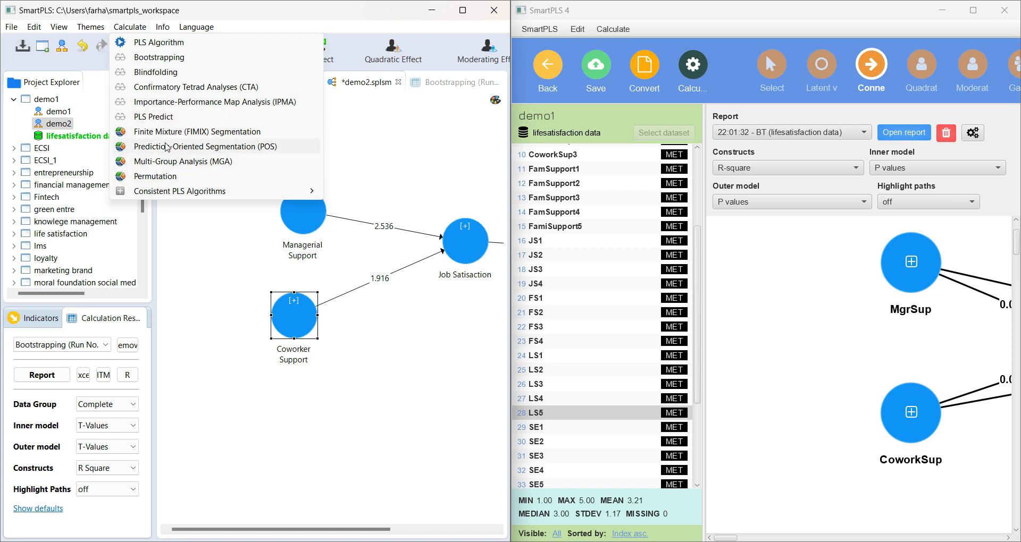
pyautogui.click(694, 66)
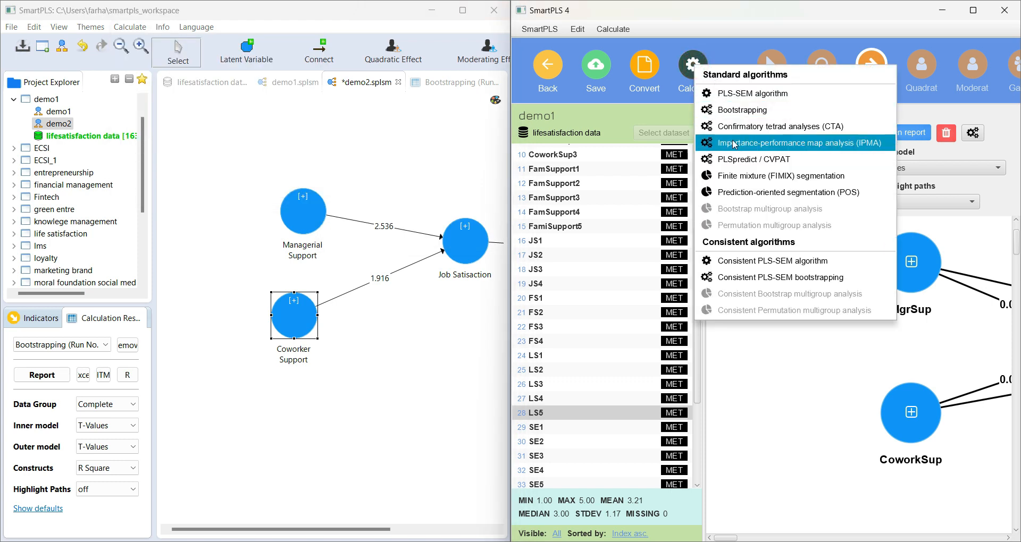
pyautogui.click(130, 26)
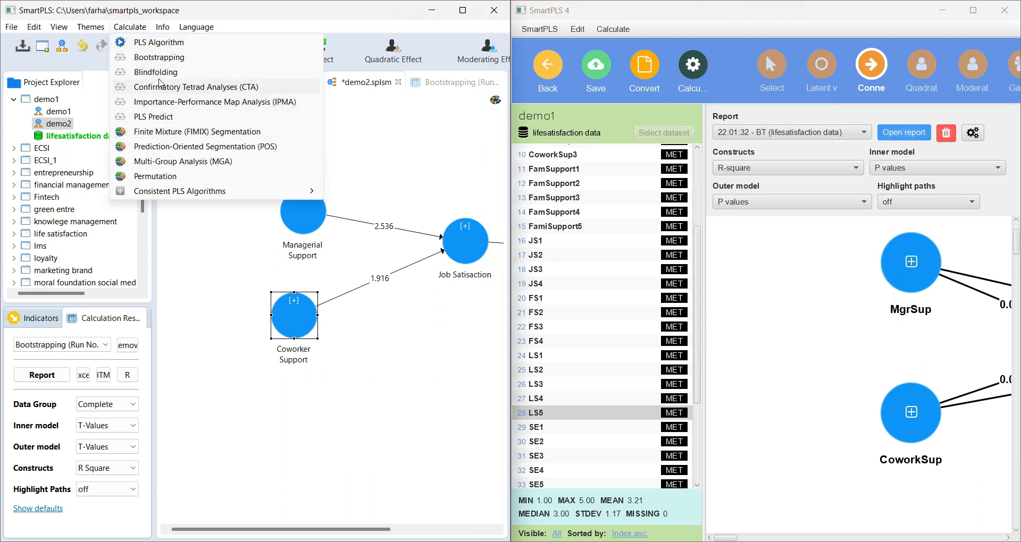
pyautogui.click(693, 64)
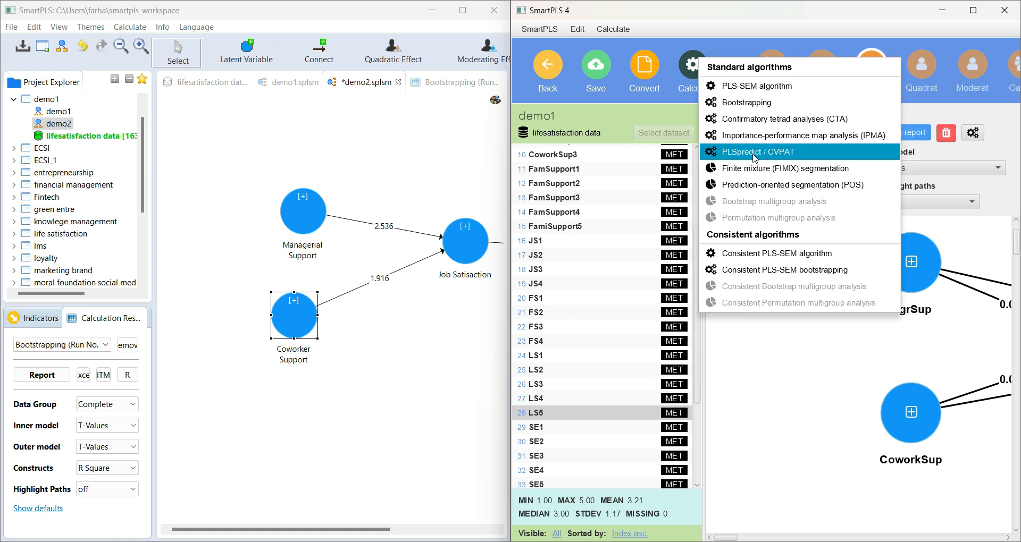
pyautogui.click(356, 166)
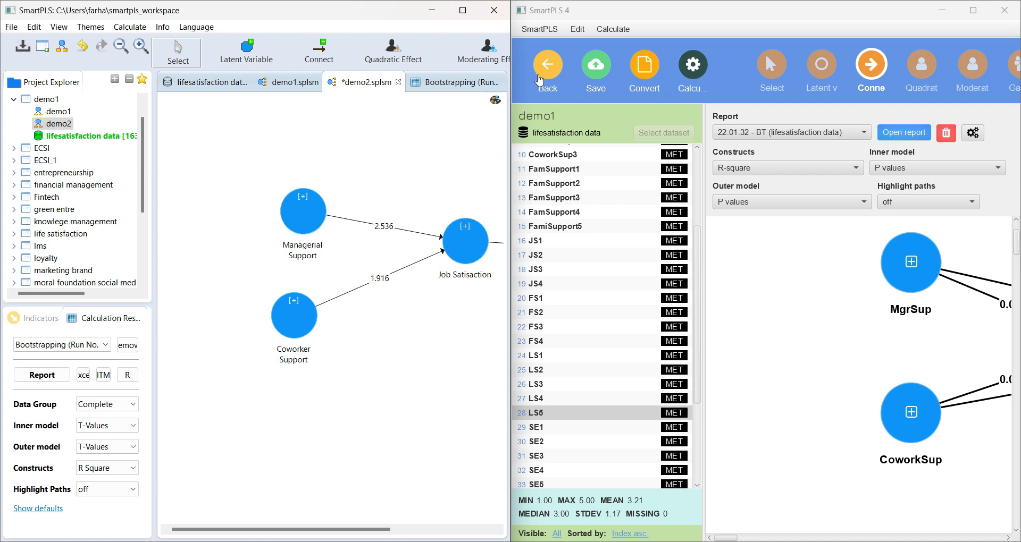
# Return to the SmartPLS 4 workspace, saving the demo1 model changes, and list the calculation algorithms in SmartPLS 3
pyautogui.click(545, 73)
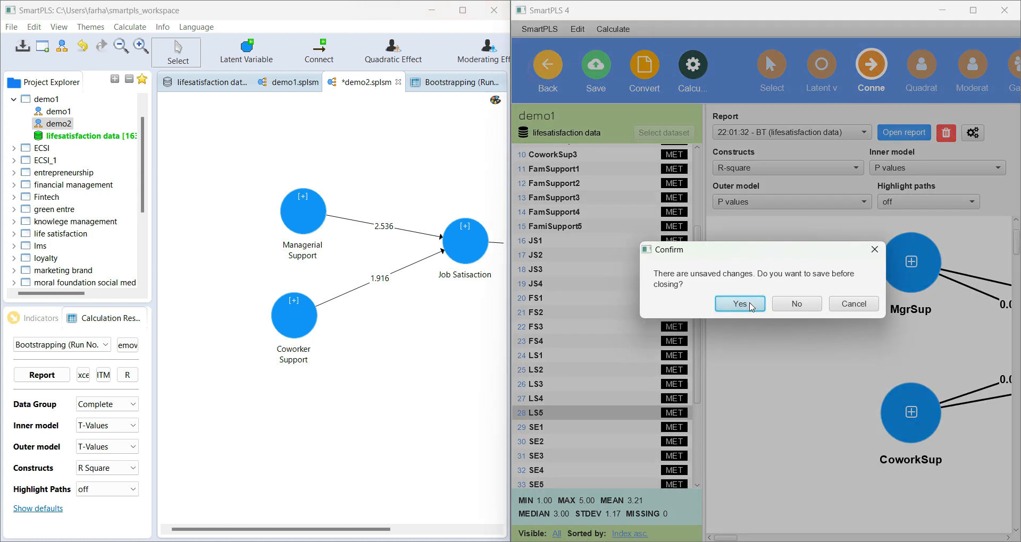
pyautogui.click(739, 303)
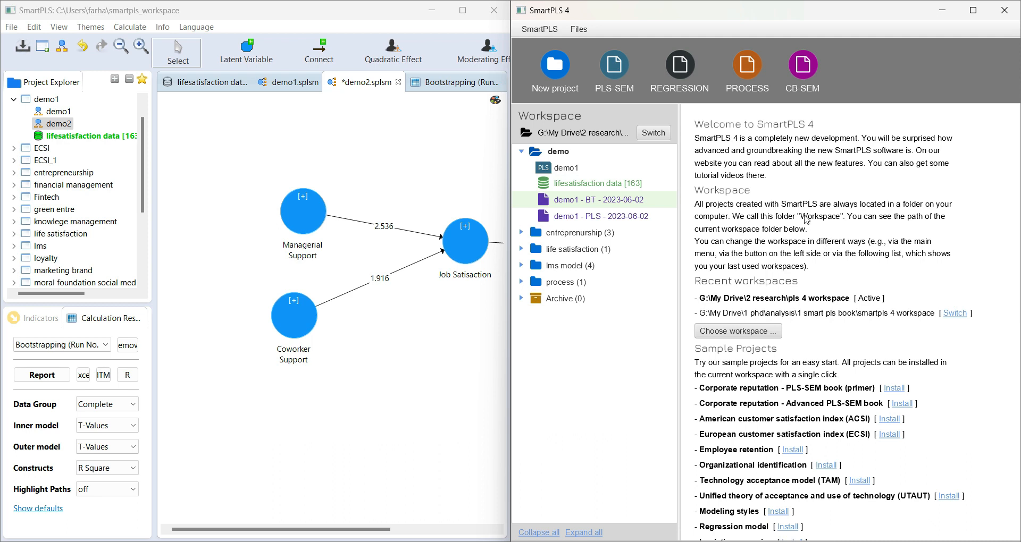
pyautogui.click(141, 30)
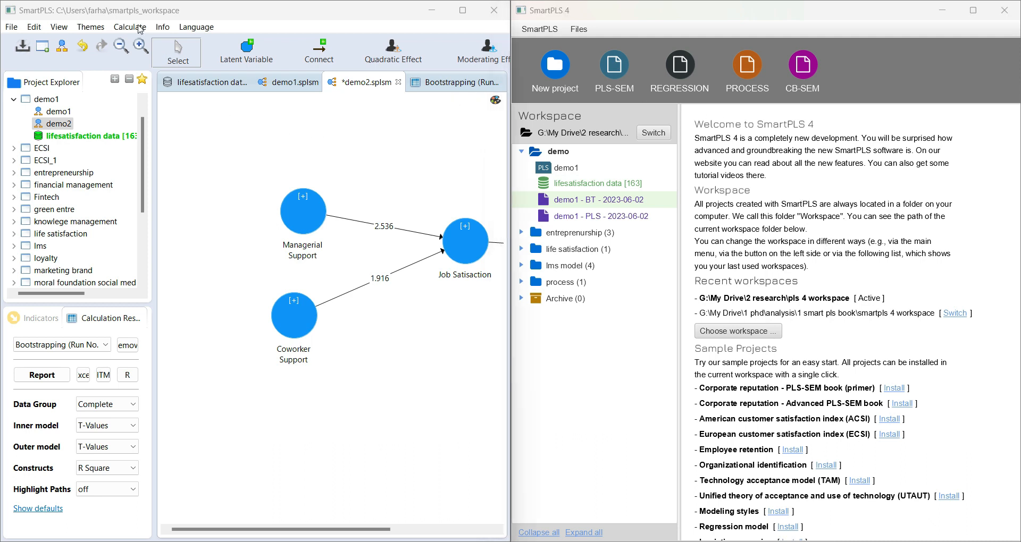
pyautogui.click(140, 29)
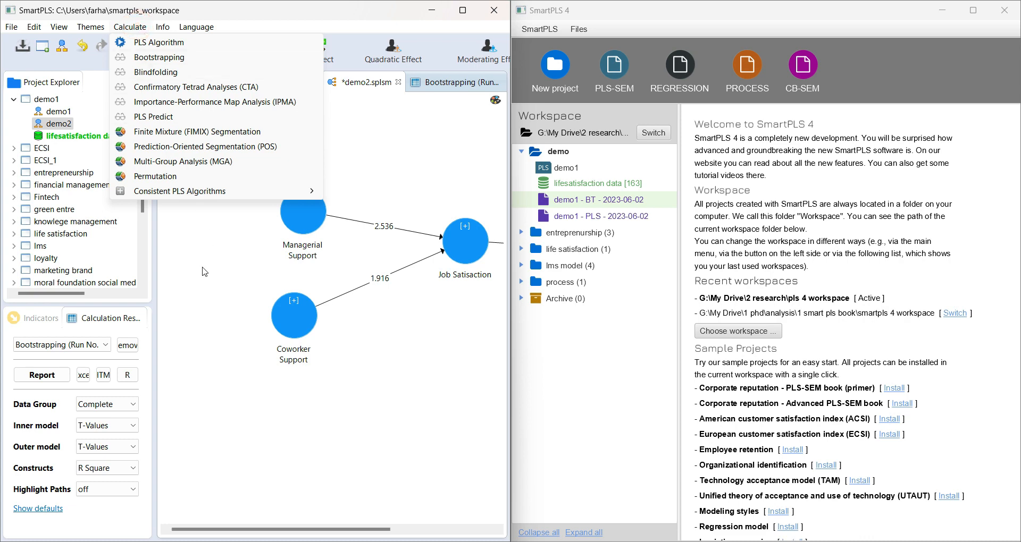